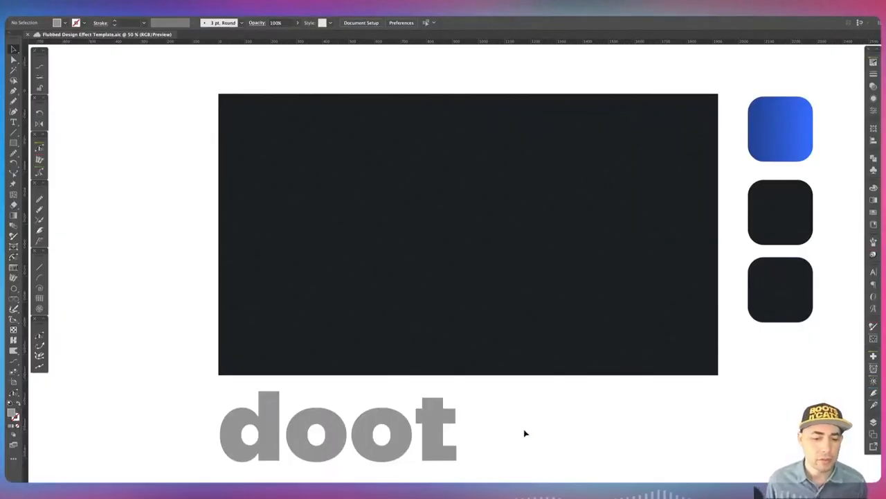
# Move the doot word onto the centre of the dark rectangle and nudge its o, o and t letters closer with the Touch Type tool.
pyautogui.click(382, 434)
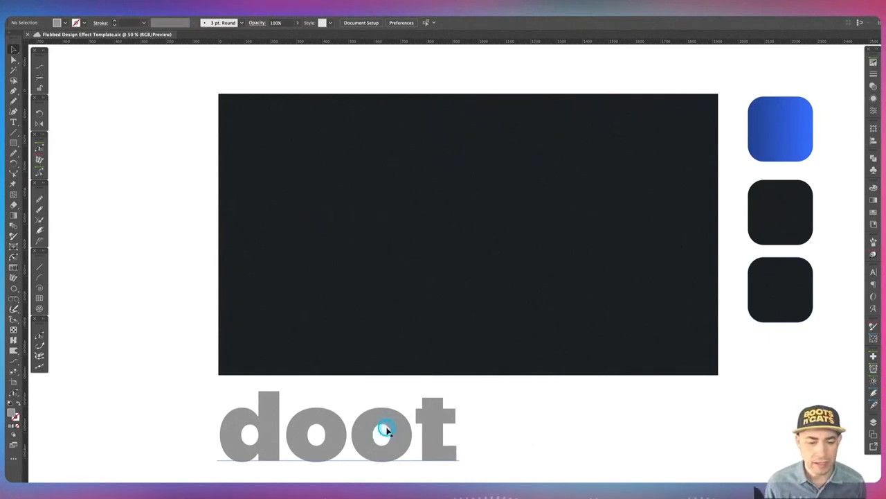
pyautogui.moveTo(385, 430); pyautogui.dragTo(491, 229)
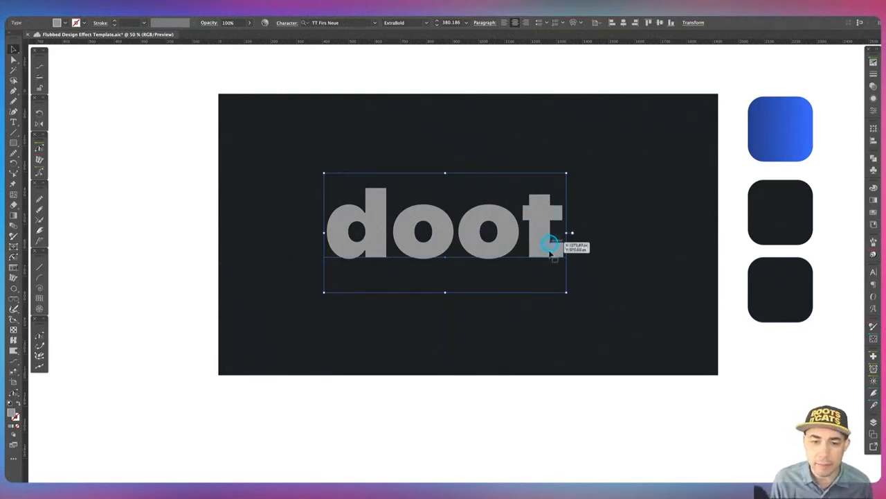
pyautogui.hotkey('shift', 't')
pyautogui.click(497, 240)
pyautogui.hotkey('shift', 'Left')
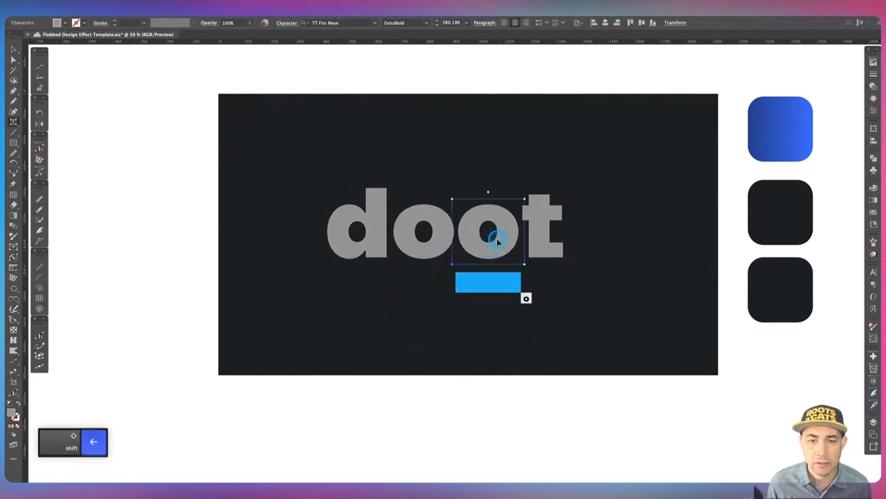
pyautogui.click(555, 227)
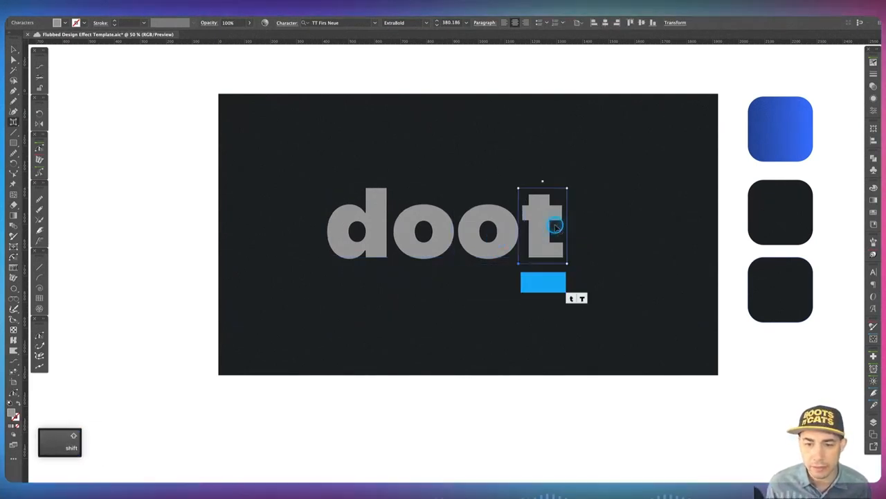
pyautogui.hotkey('shift', 'Left')
pyautogui.click(427, 239)
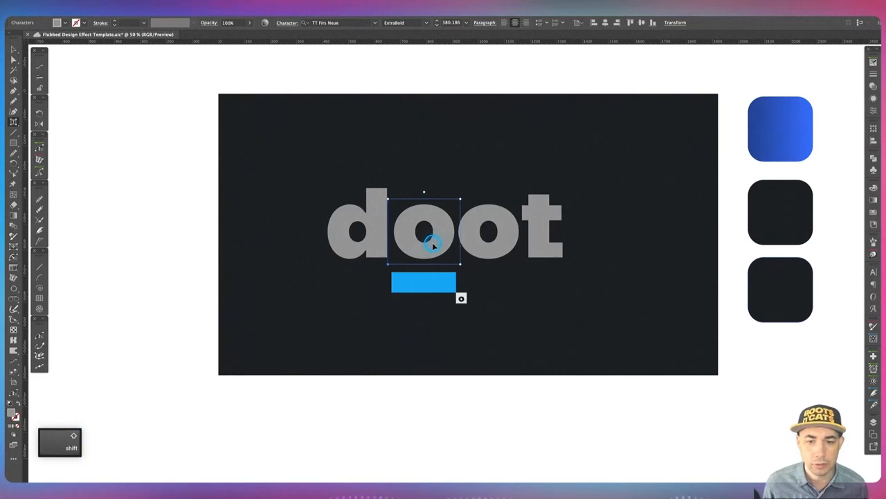
pyautogui.hotkey('shift', 'Left')
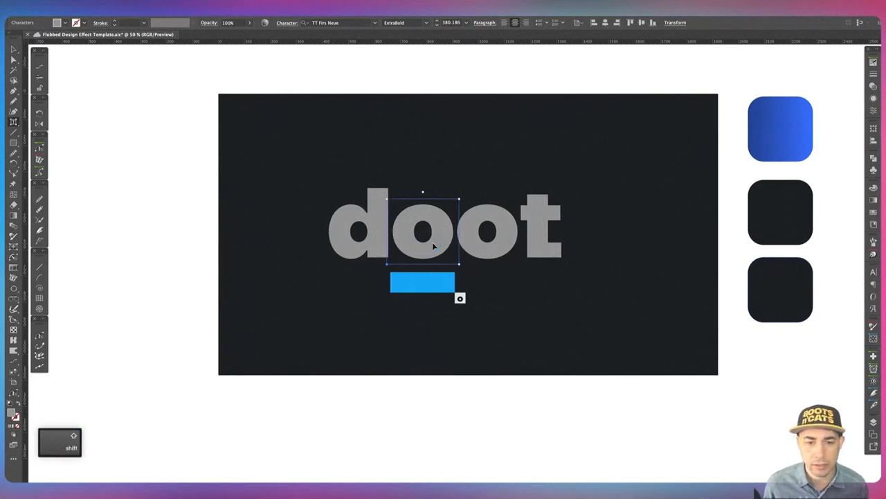
pyautogui.click(595, 400)
pyautogui.press('v')
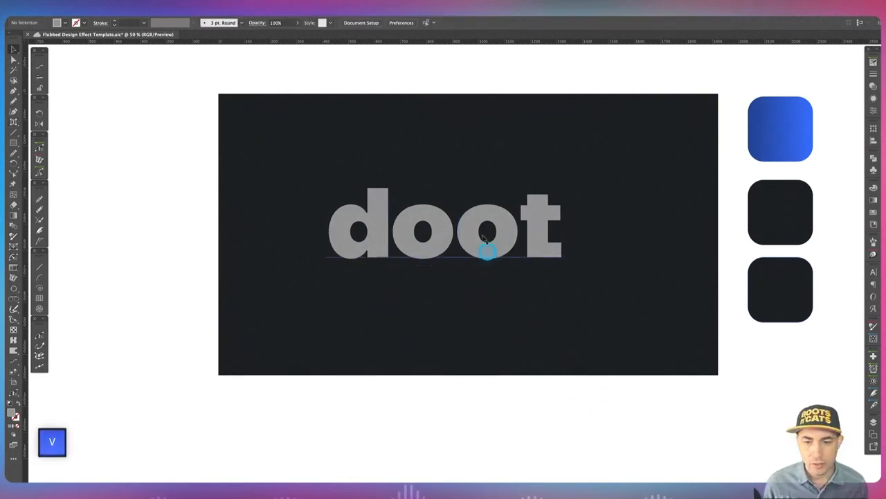
# Duplicate the doot text in front and move the backup copy off the artboard to the left.
pyautogui.click(477, 230)
pyautogui.press('super+c')
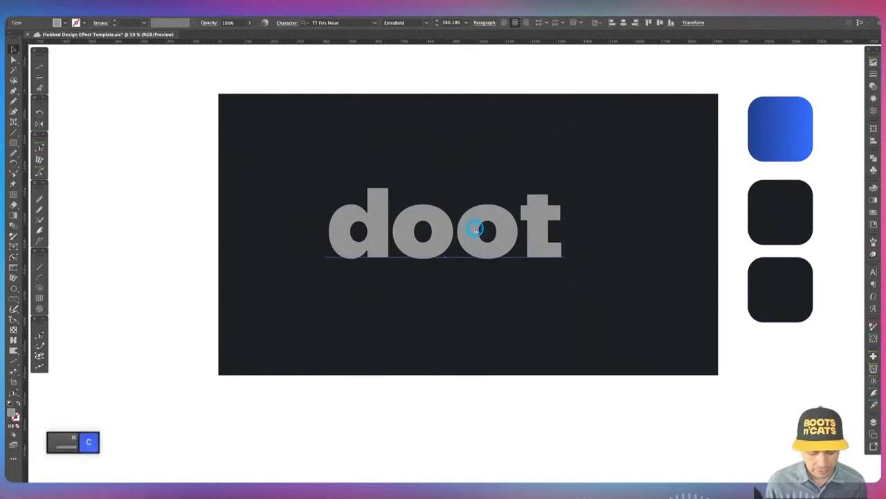
pyautogui.press('super+f')
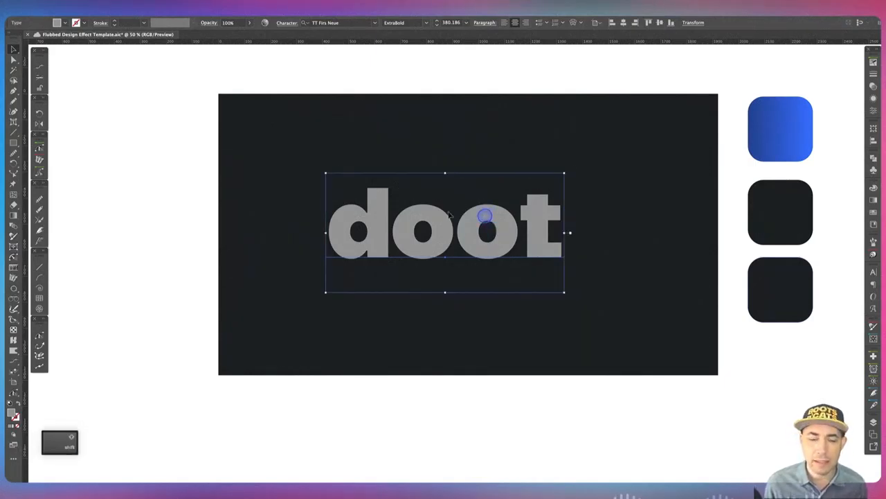
pyautogui.moveTo(485, 214); pyautogui.dragTo(85, 222)
pyautogui.click(504, 252)
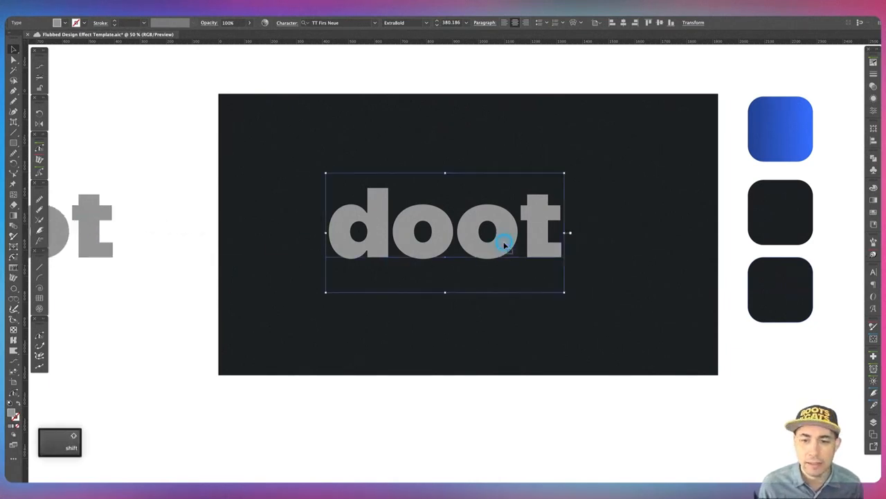
pyautogui.click(522, 285)
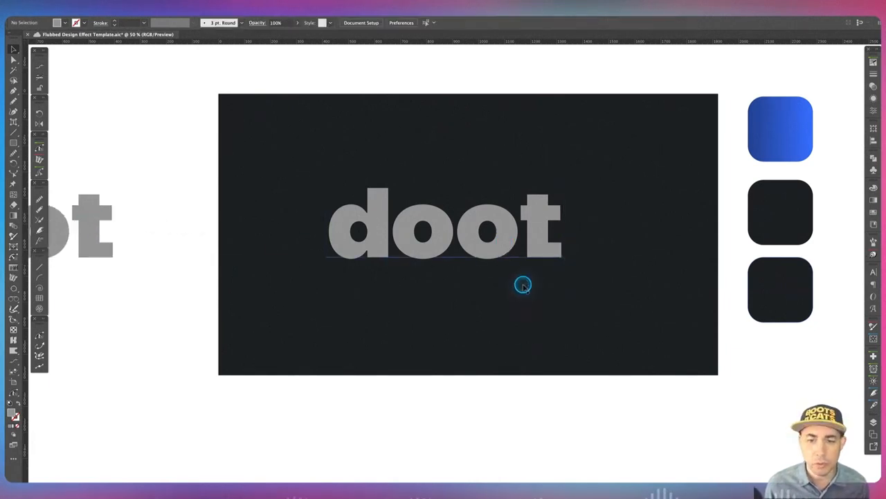
# Convert the doot text on the artboard to outlines.
pyautogui.click(494, 248)
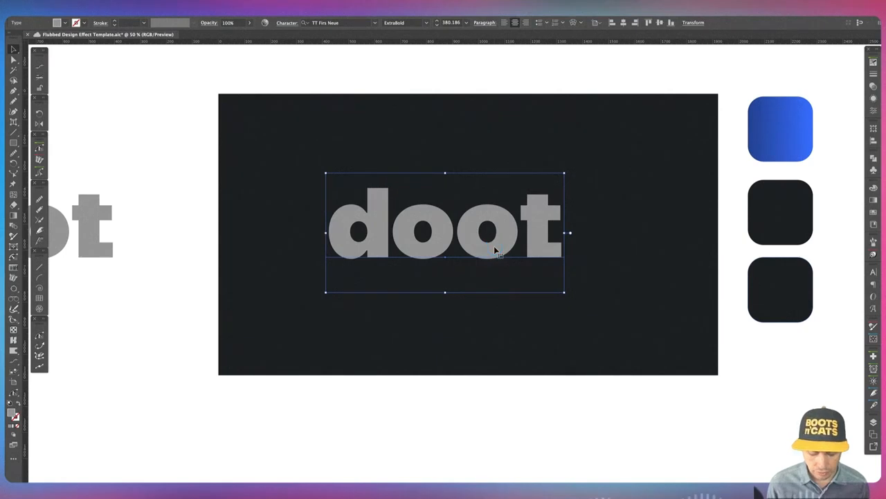
pyautogui.press('shift+super+o')
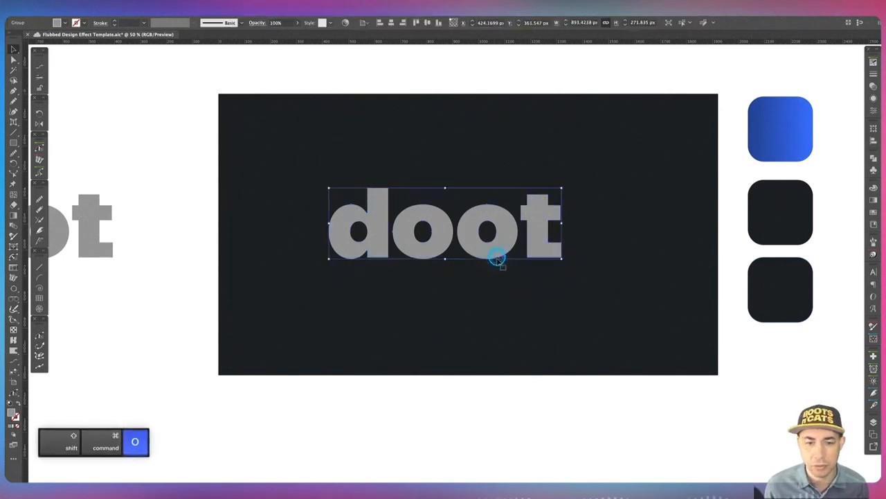
# Align the outlined word to the artboard's horizontal and vertical centres and scale it up slightly from its centre.
pyautogui.click(390, 22)
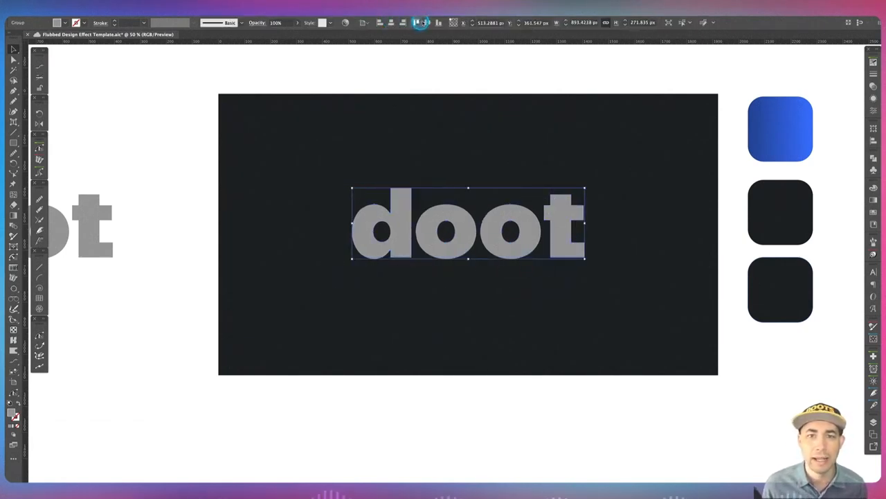
pyautogui.click(427, 22)
pyautogui.moveTo(586, 269); pyautogui.dragTo(614, 295)
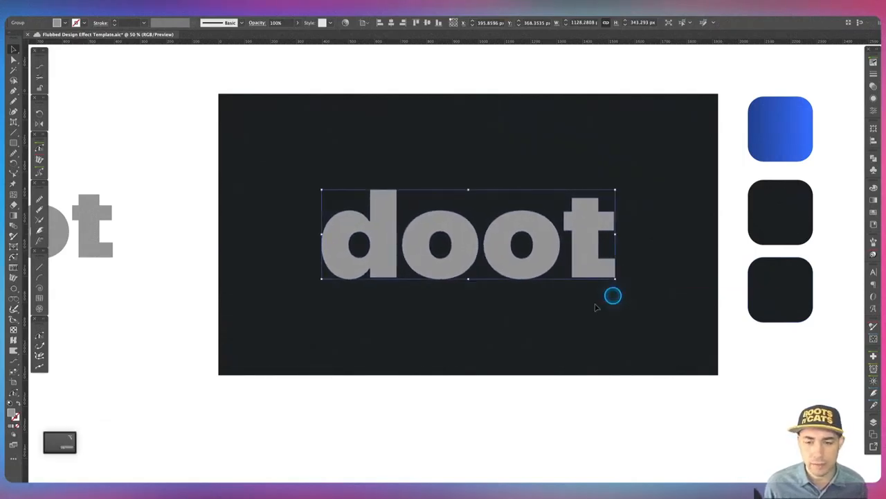
pyautogui.click(558, 320)
pyautogui.click(558, 252)
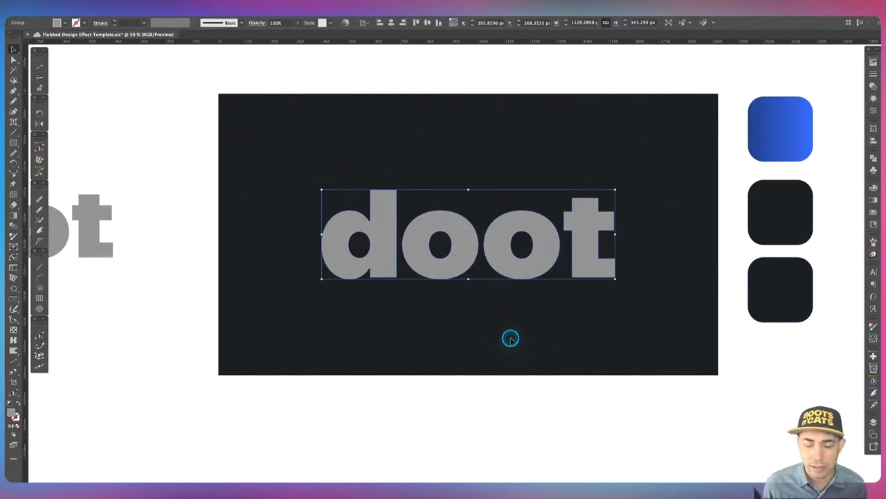
# Give the outlined word a near-white fill sampled with the Eyedropper.
pyautogui.press('i')
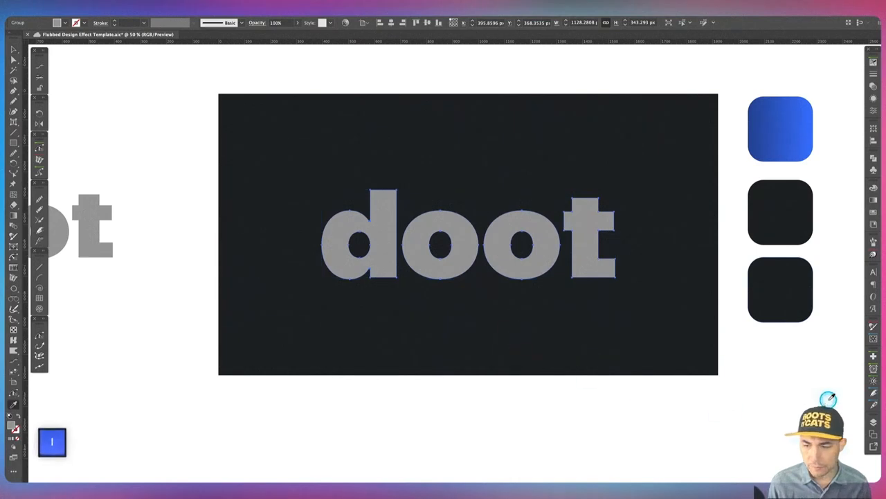
pyautogui.click(793, 388)
pyautogui.press('v')
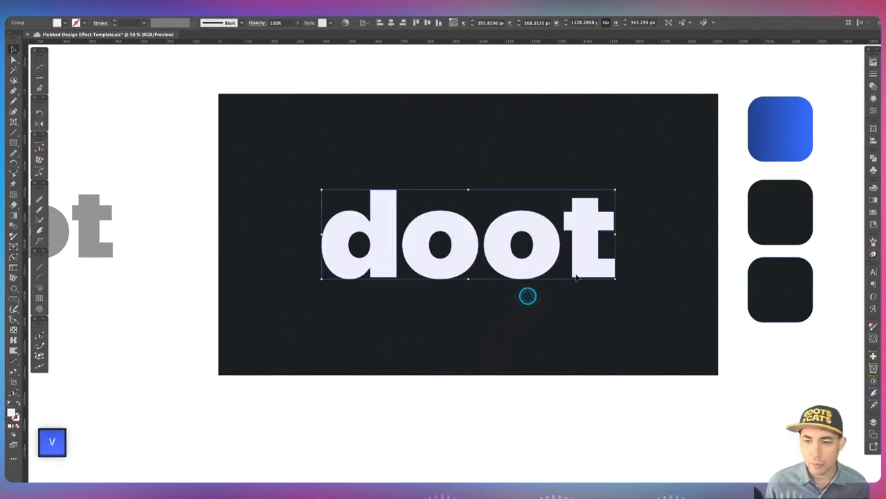
# Save the outlined word as a new dynamic Movie Clip symbol named Doot V2.
pyautogui.moveTo(602, 251); pyautogui.dragTo(822, 214)
pyautogui.click(873, 170)
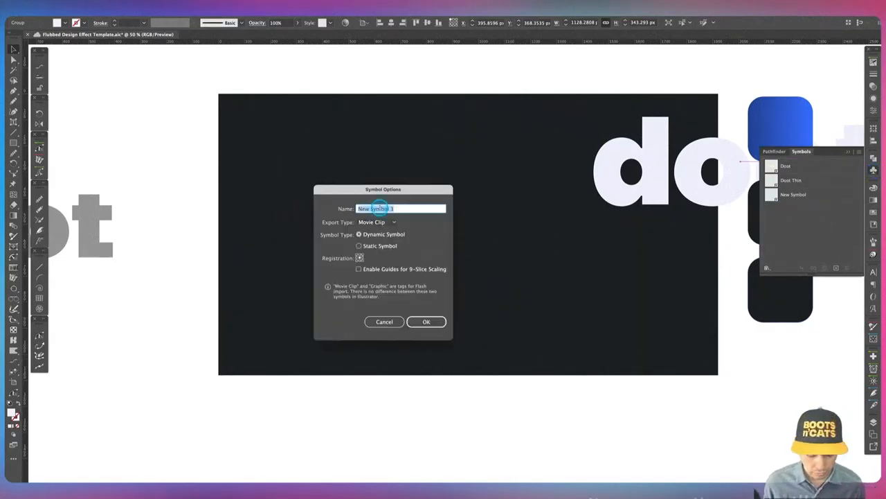
pyautogui.write('Doot')
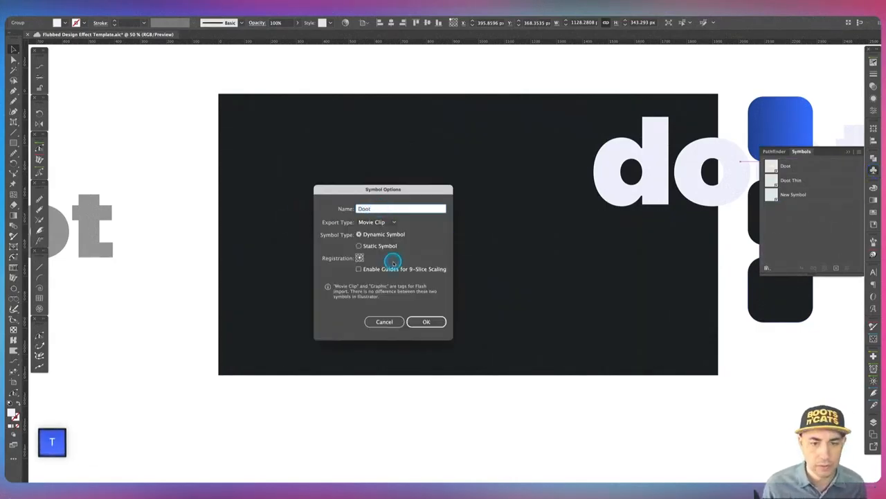
pyautogui.click(424, 322)
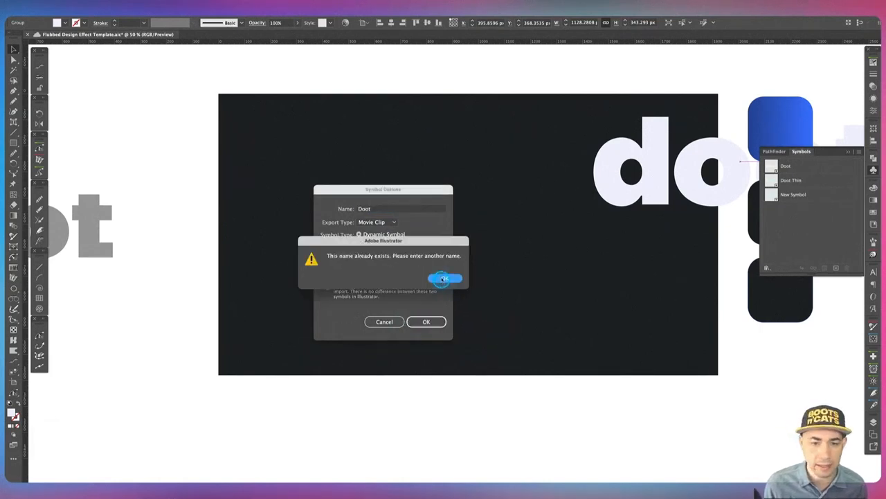
pyautogui.click(443, 278)
pyautogui.doubleClick(380, 208)
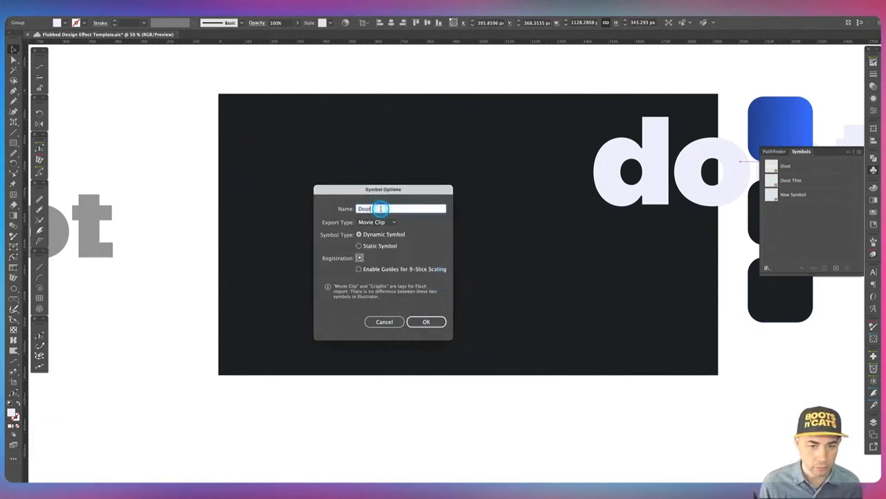
pyautogui.press('Right')
pyautogui.write('V2')
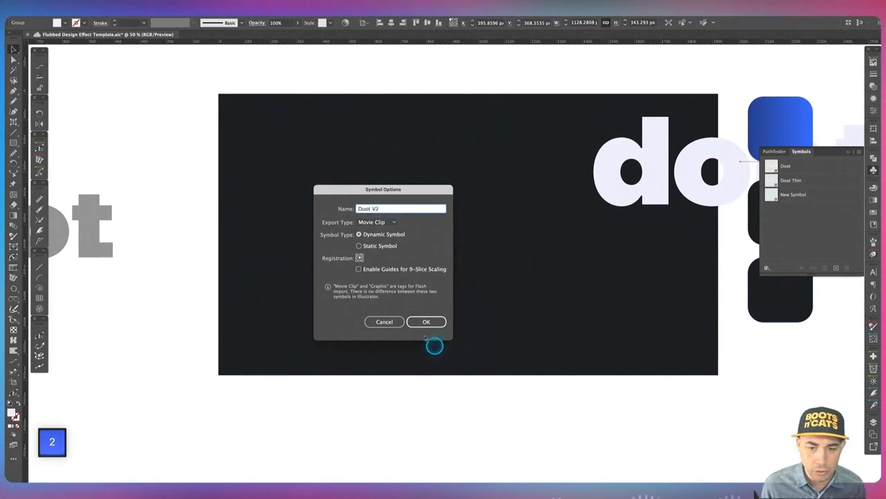
pyautogui.click(424, 322)
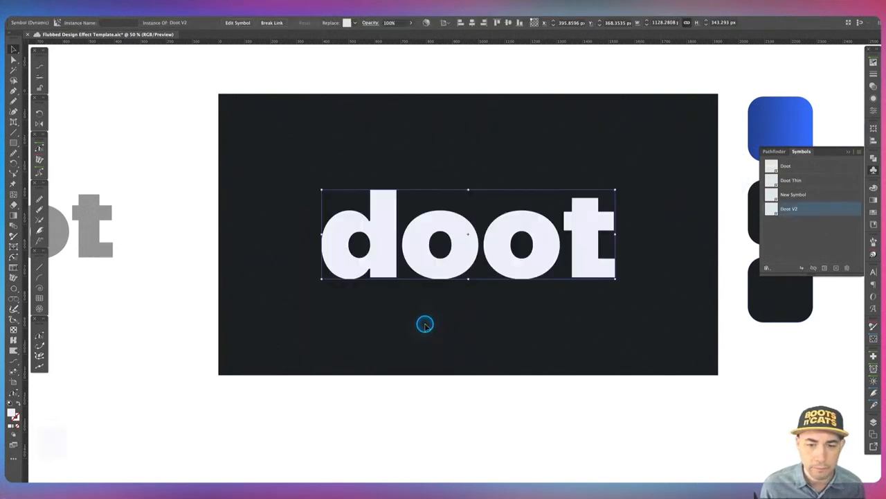
# Break the link between the word on the artboard and its symbol.
pyautogui.click(555, 308)
pyautogui.click(448, 236)
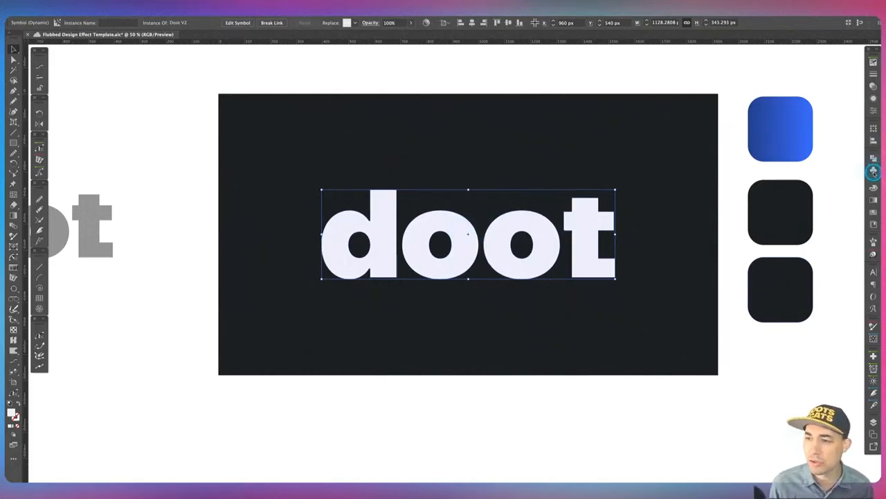
pyautogui.rightClick(457, 229)
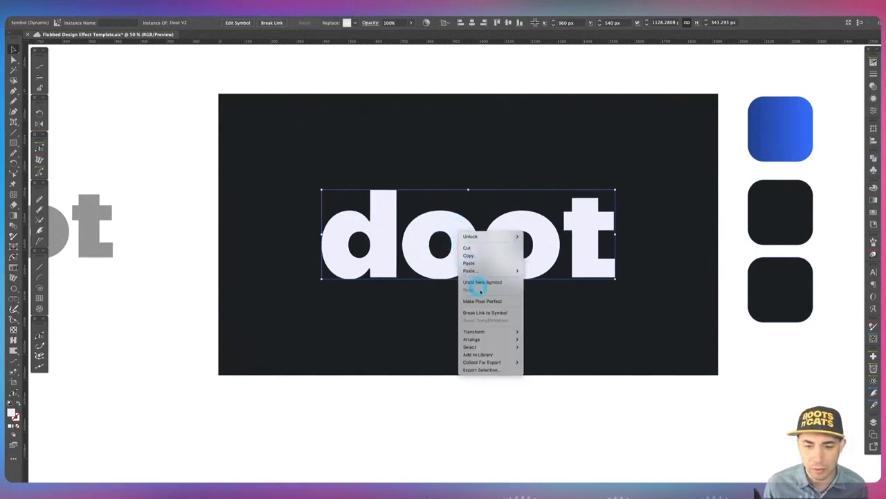
pyautogui.click(500, 313)
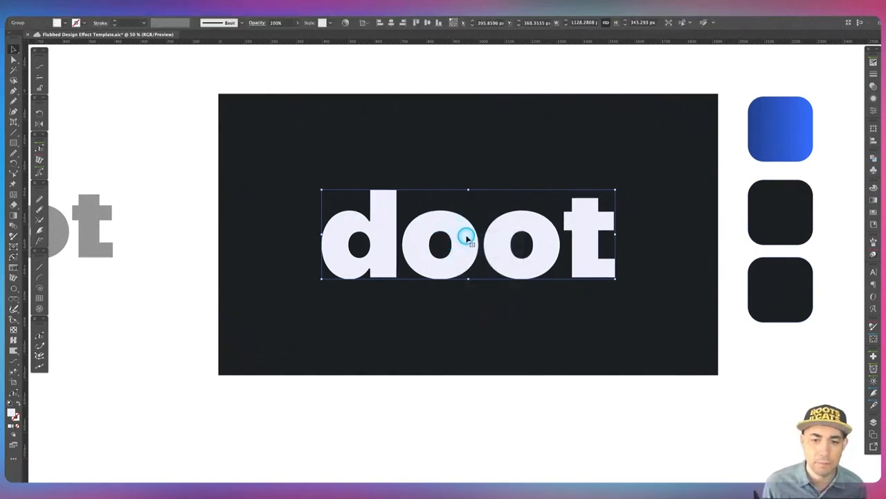
# Move the word off the artboard to the upper left, leaving the dark rectangle empty.
pyautogui.moveTo(464, 234); pyautogui.dragTo(163, 45)
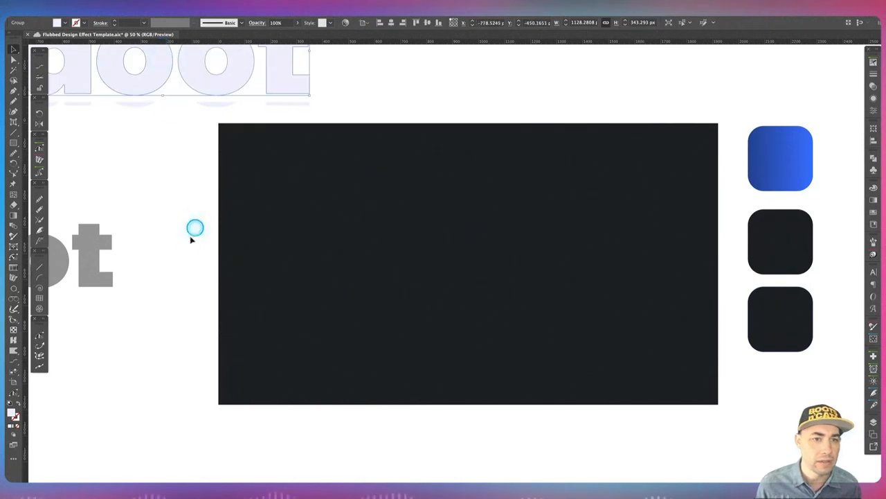
pyautogui.click(493, 273)
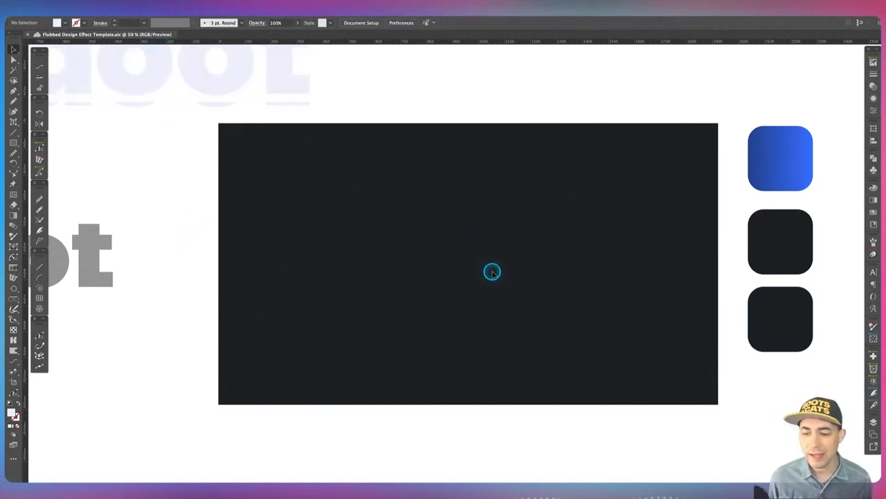
pyautogui.click(181, 232)
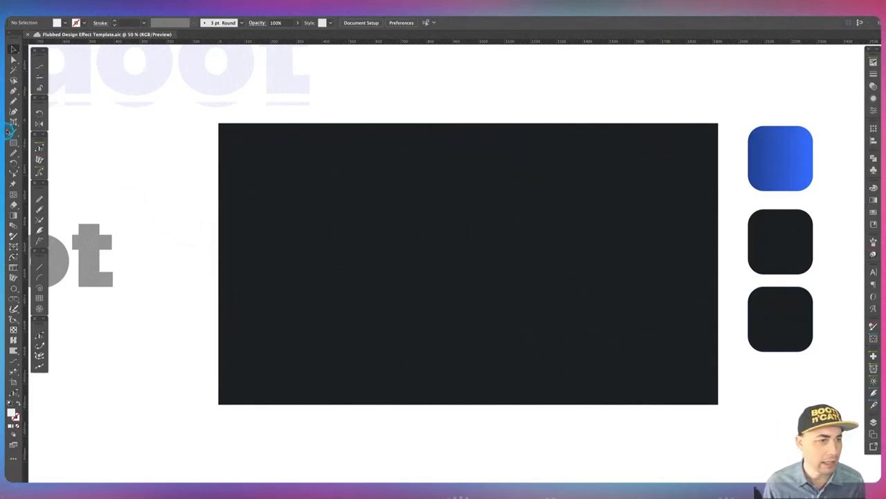
# Draw a vertical line about 678 px tall through the artboard's centre and swap its fill to a light stroke.
pyautogui.click(13, 132)
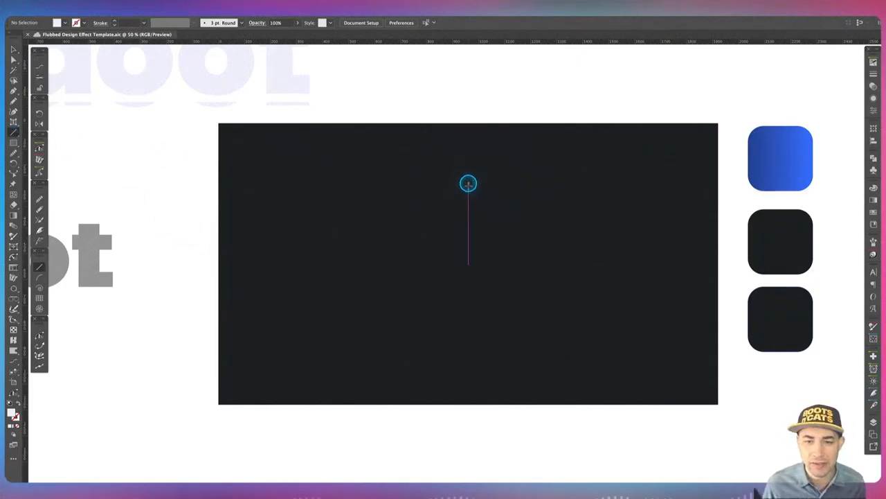
pyautogui.moveTo(469, 181)
pyautogui.mouseDown()
pyautogui.moveTo(481, 290)
pyautogui.moveTo(475, 357)
pyautogui.mouseUp()
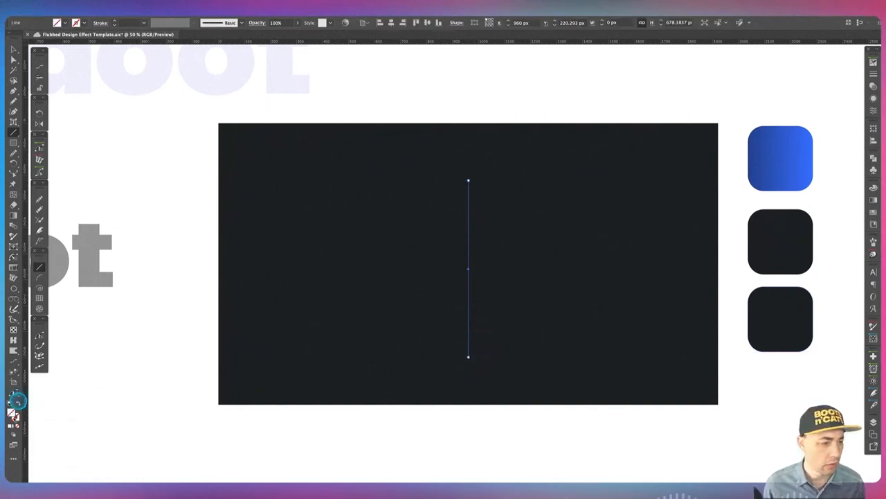
pyautogui.click(13, 425)
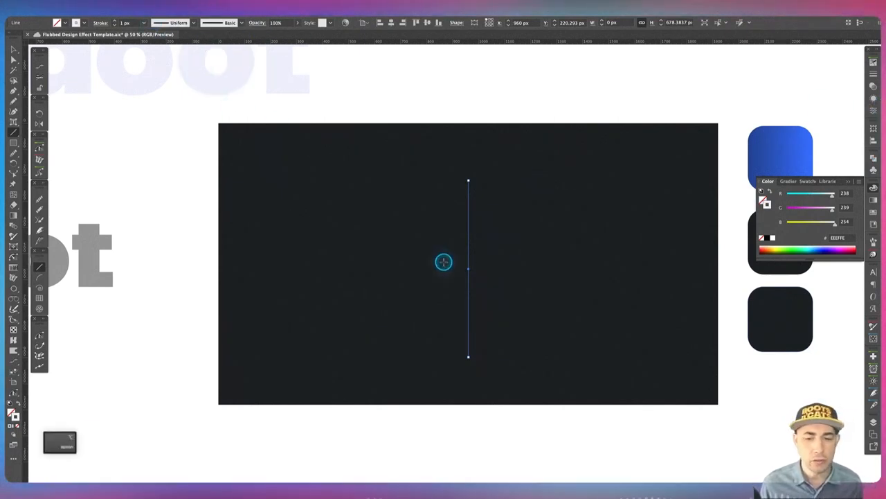
# Apply a classic 3D Extrude & Bevel to the line with a custom rotation of about -25°, 41°, -19° and 800 pt extrude depth.
pyautogui.hotkey('alt', 'Tab')
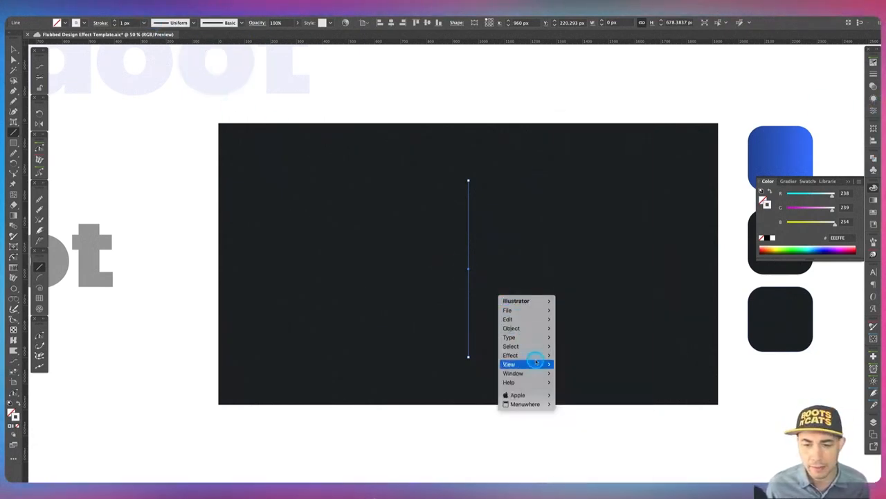
pyautogui.moveTo(525, 354)
pyautogui.moveTo(608, 231)
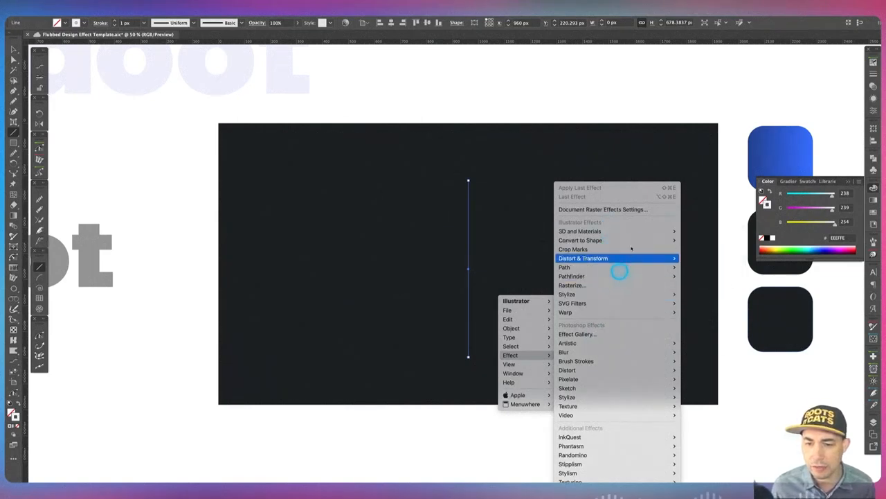
pyautogui.moveTo(718, 277)
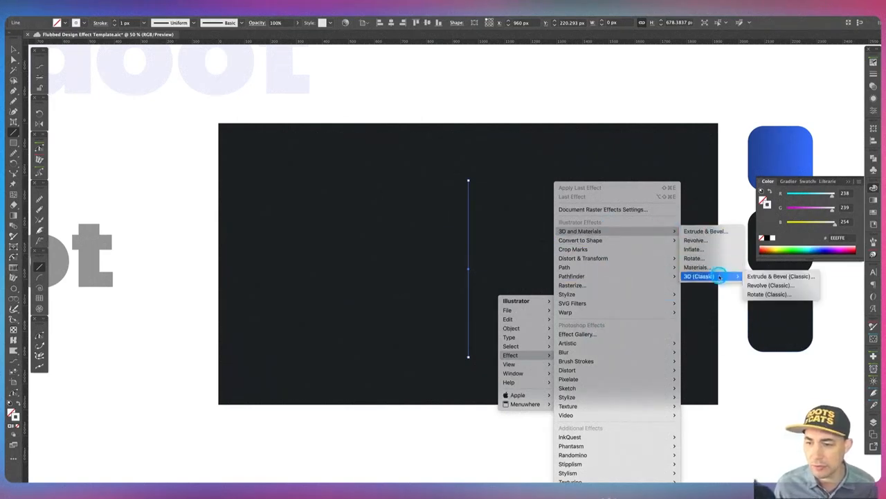
pyautogui.click(773, 276)
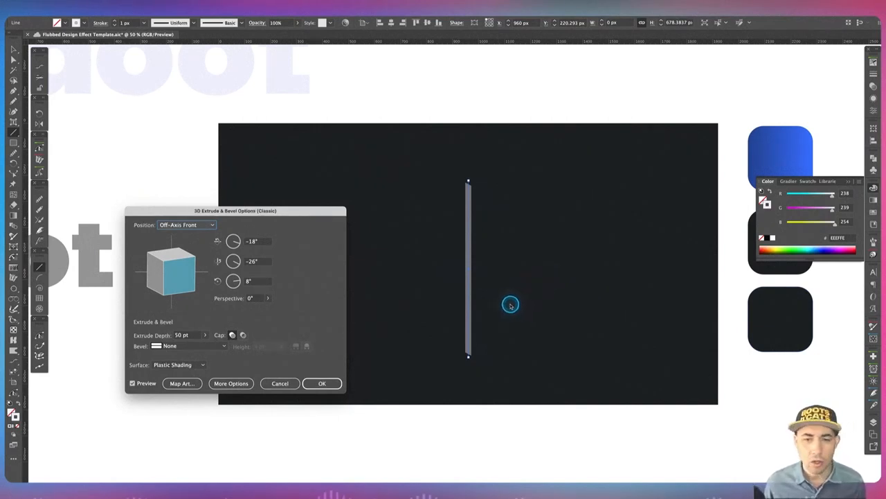
pyautogui.moveTo(177, 277); pyautogui.dragTo(154, 282)
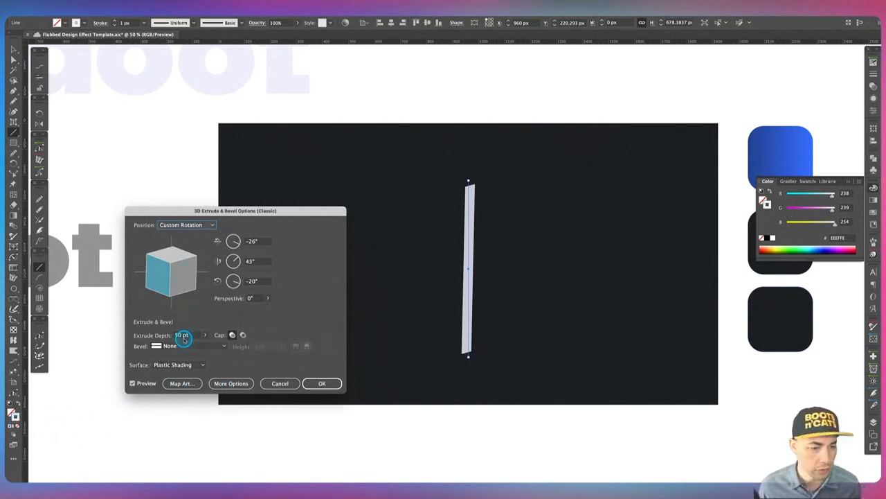
pyautogui.click(183, 335)
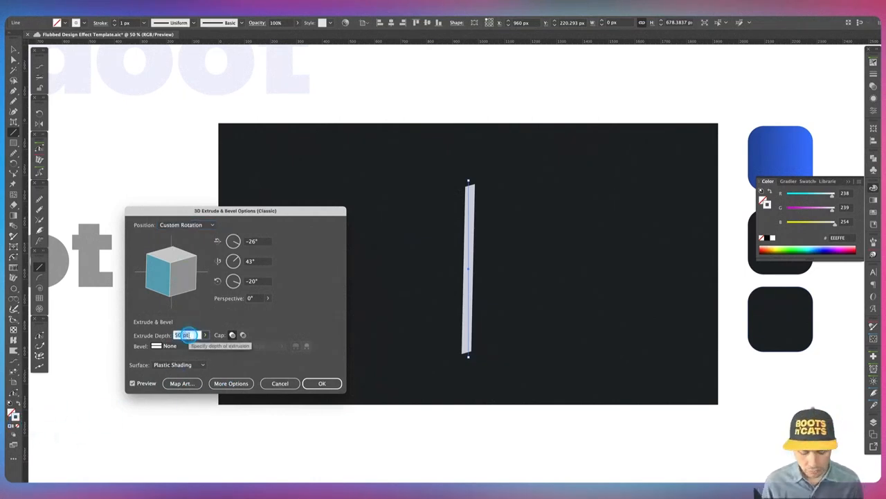
pyautogui.write('800')
pyautogui.press('Tab')
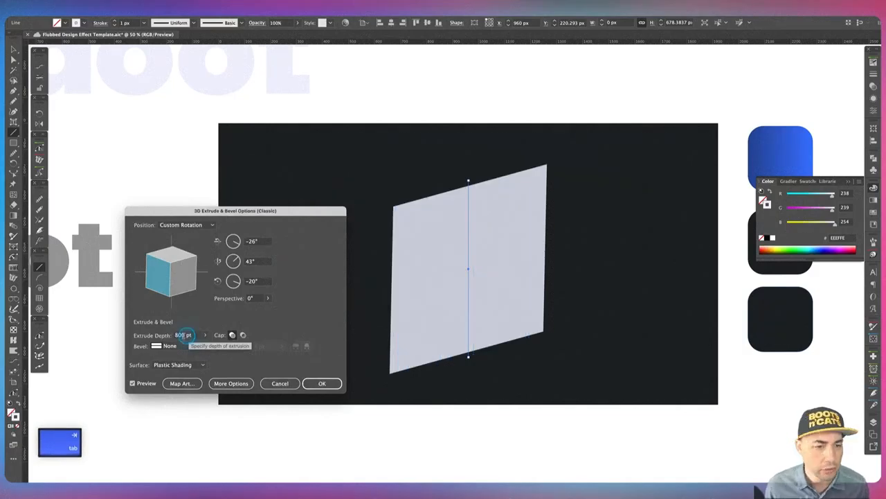
pyautogui.moveTo(176, 262); pyautogui.dragTo(164, 271)
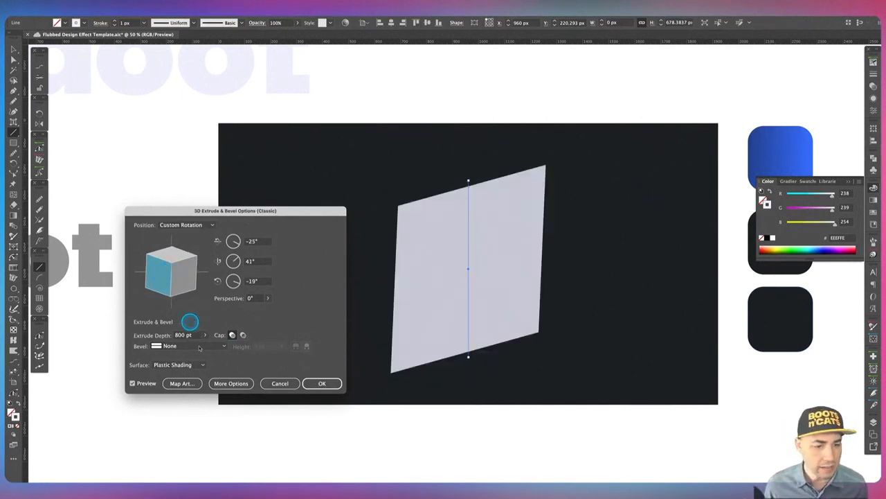
pyautogui.click(325, 383)
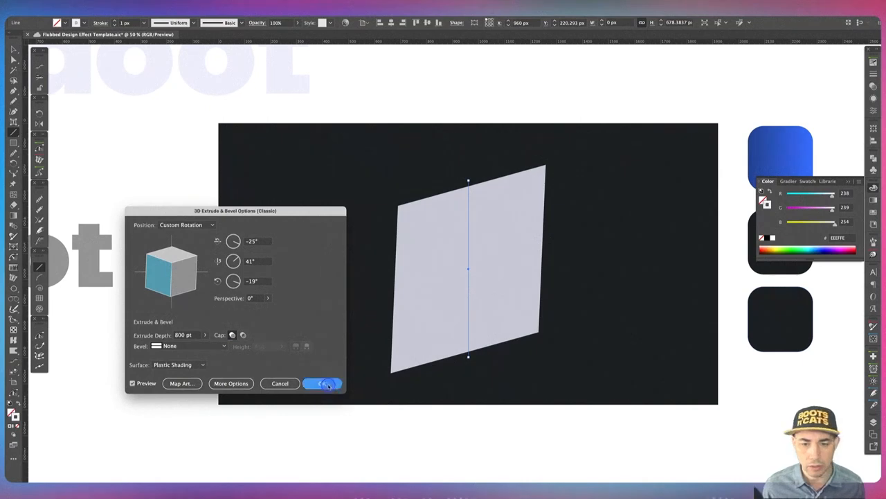
# Add a Zig Zag distortion to the extruded line with smooth points and a size of 25 px.
pyautogui.hotkey('alt', 'Tab')
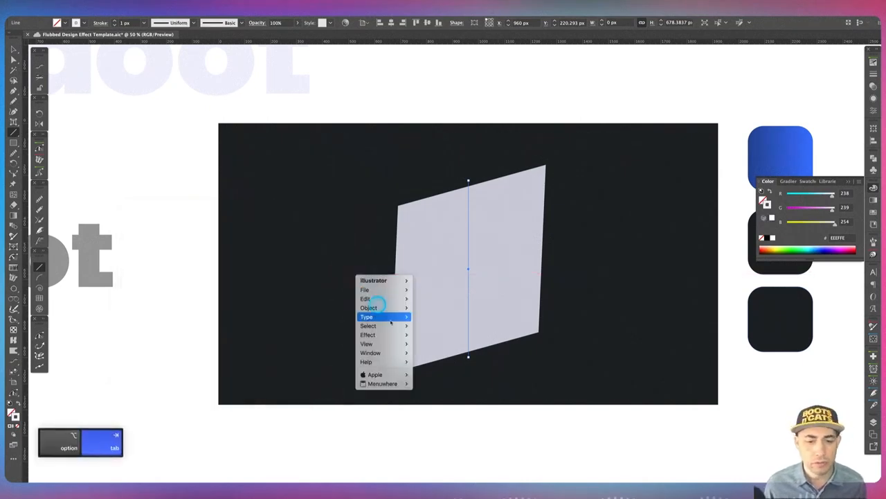
pyautogui.moveTo(398, 337)
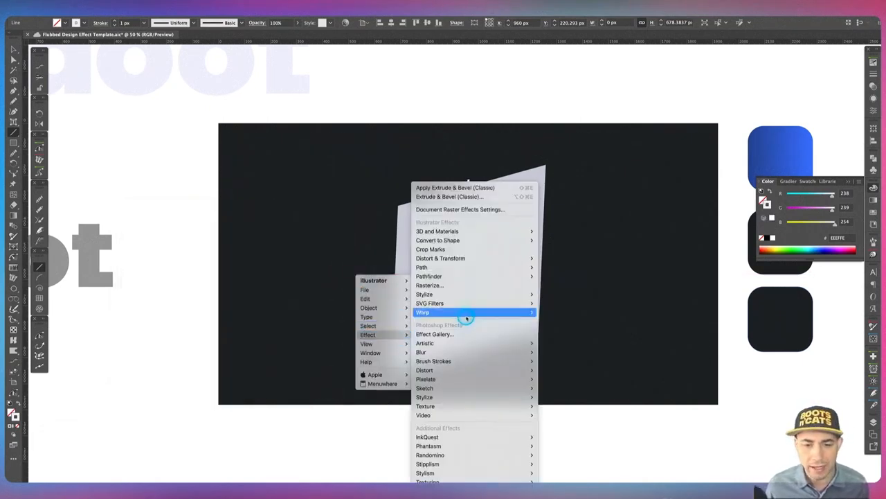
pyautogui.moveTo(480, 257)
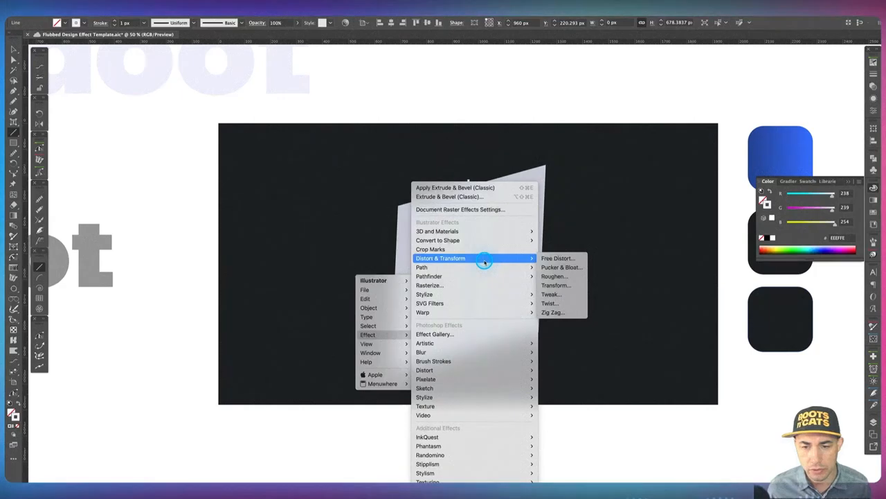
pyautogui.click(568, 311)
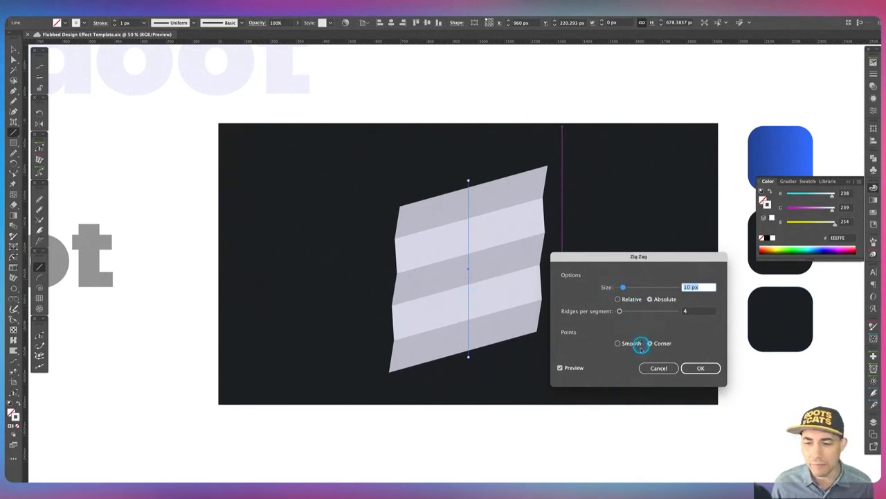
pyautogui.click(619, 343)
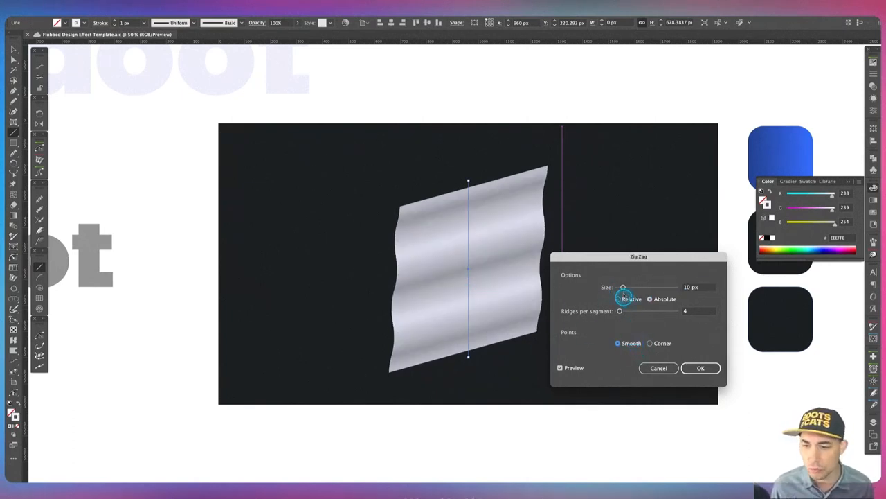
pyautogui.moveTo(623, 287); pyautogui.dragTo(633, 288)
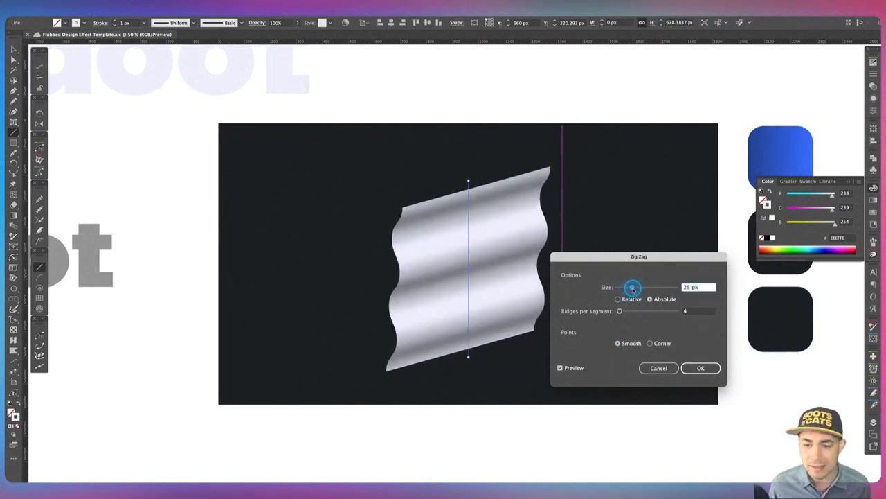
pyautogui.click(702, 368)
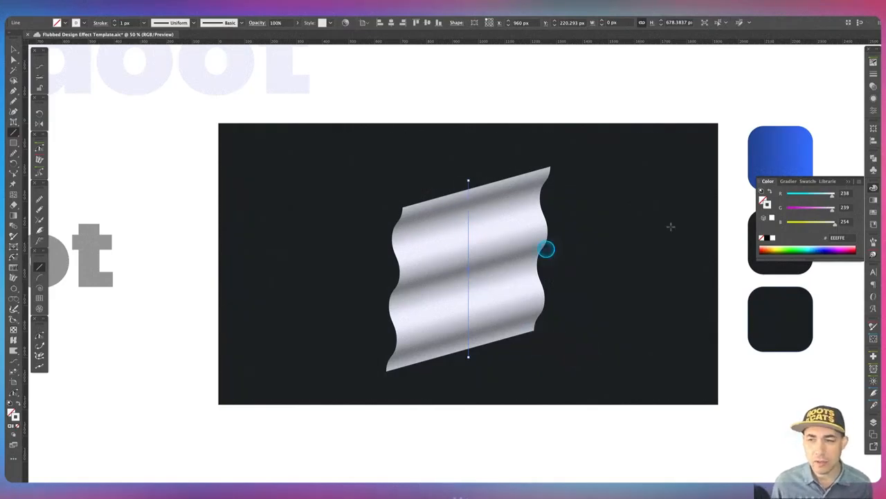
pyautogui.click(873, 98)
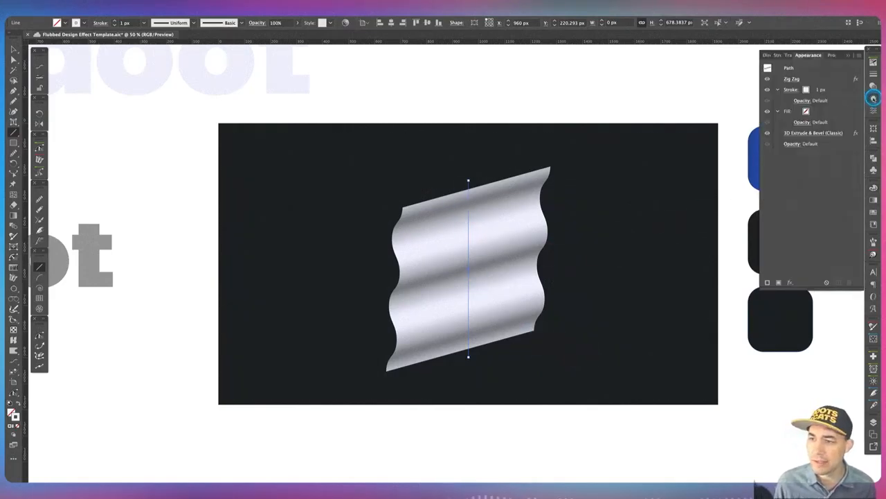
pyautogui.click(807, 134)
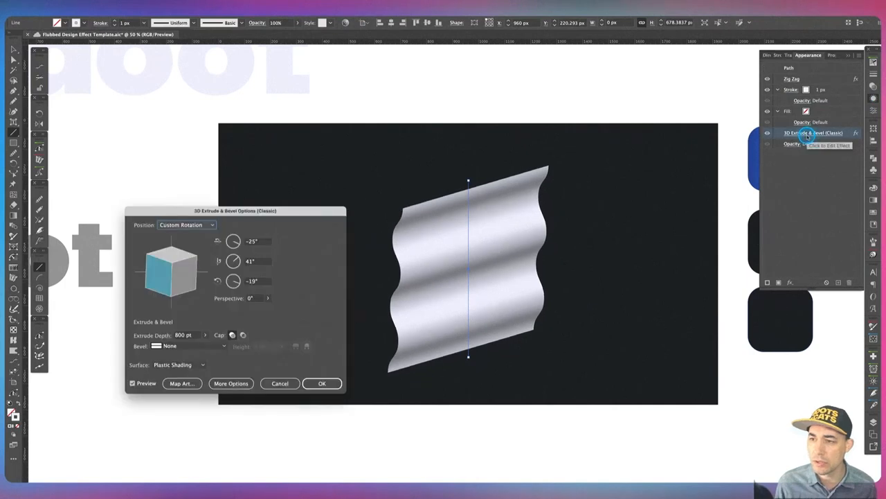
pyautogui.click(278, 383)
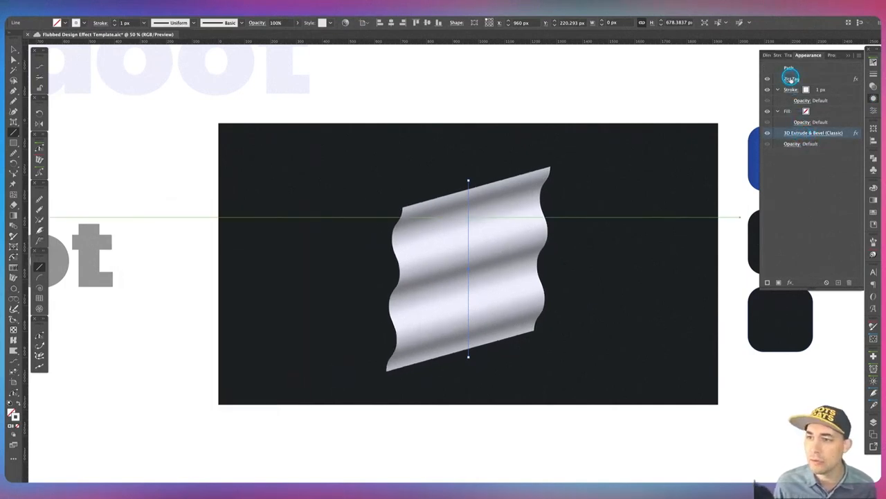
# Edit the Zig Zag effect to use 3 ridges per segment.
pyautogui.click(791, 78)
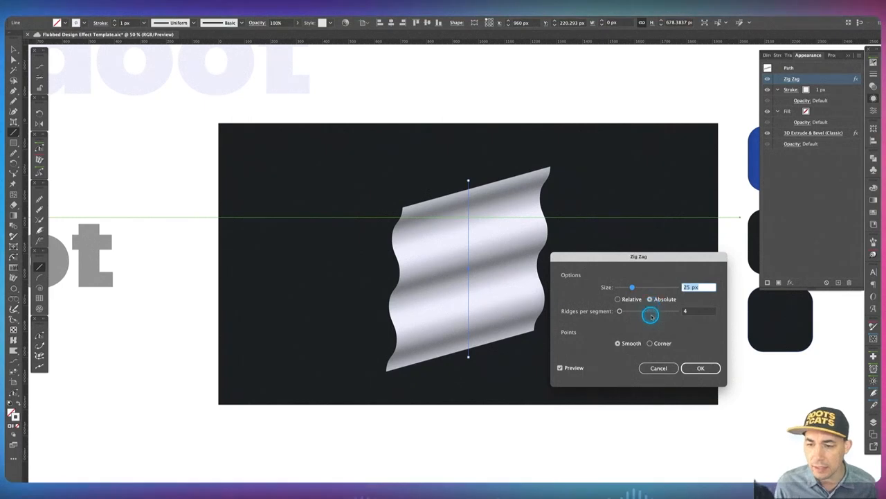
pyautogui.click(689, 311)
pyautogui.write('3')
pyautogui.press('Tab')
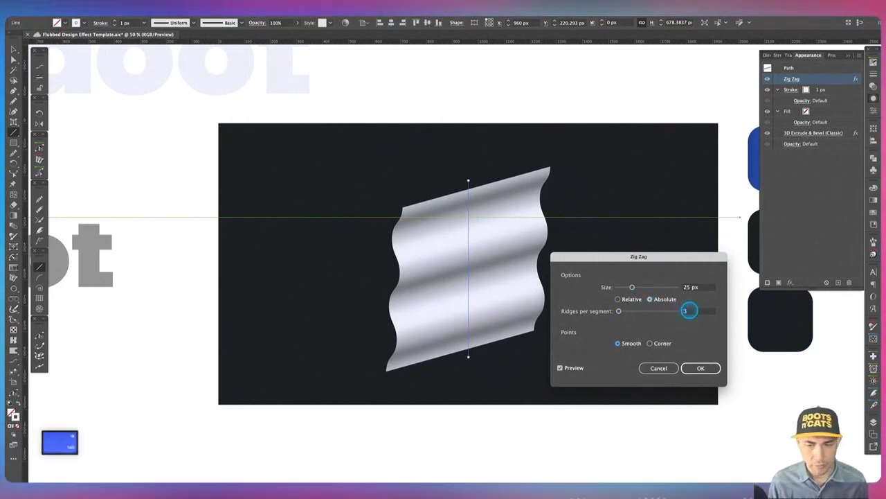
pyautogui.click(702, 370)
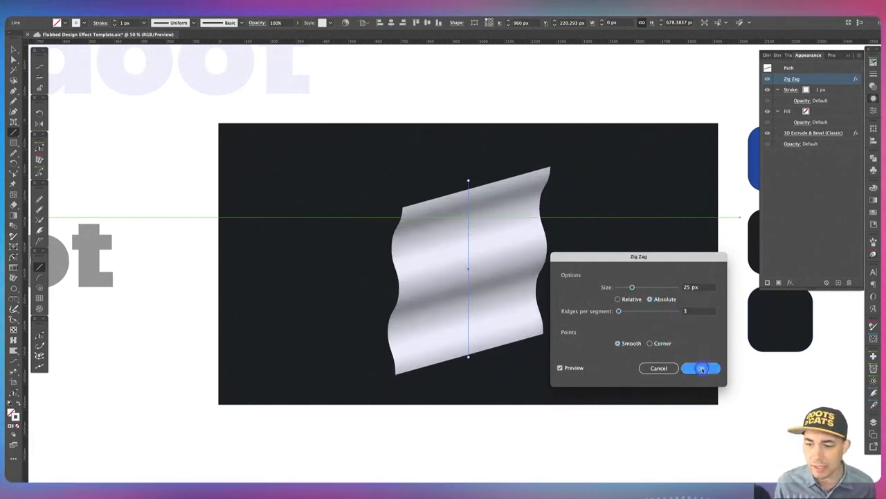
# Reselect the line, reopen its 3D Extrude & Bevel effect and open the Map Art options.
pyautogui.click(332, 340)
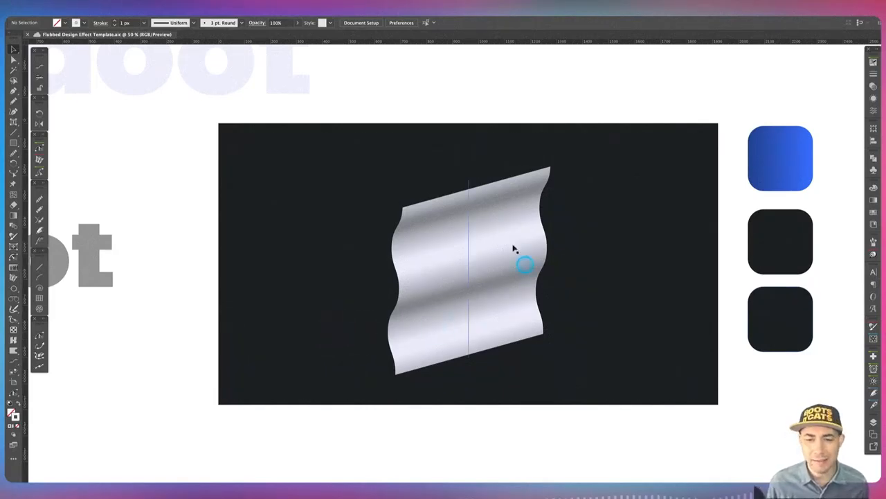
pyautogui.click(470, 254)
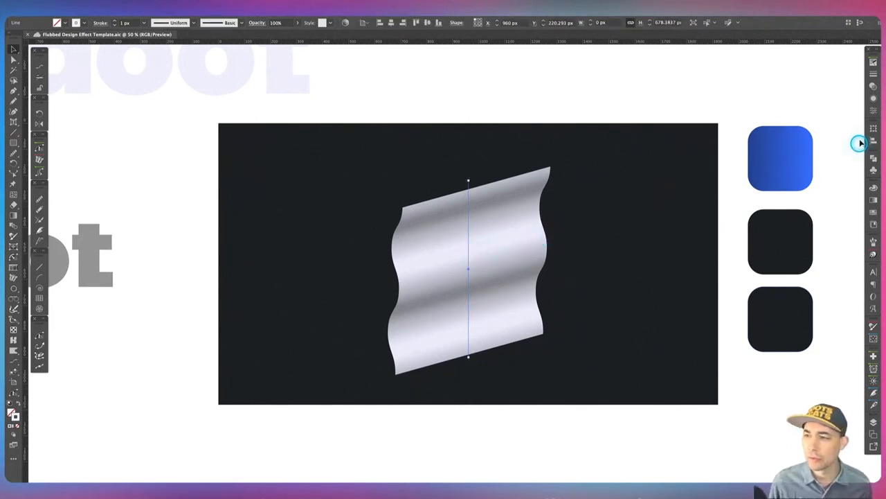
pyautogui.click(873, 99)
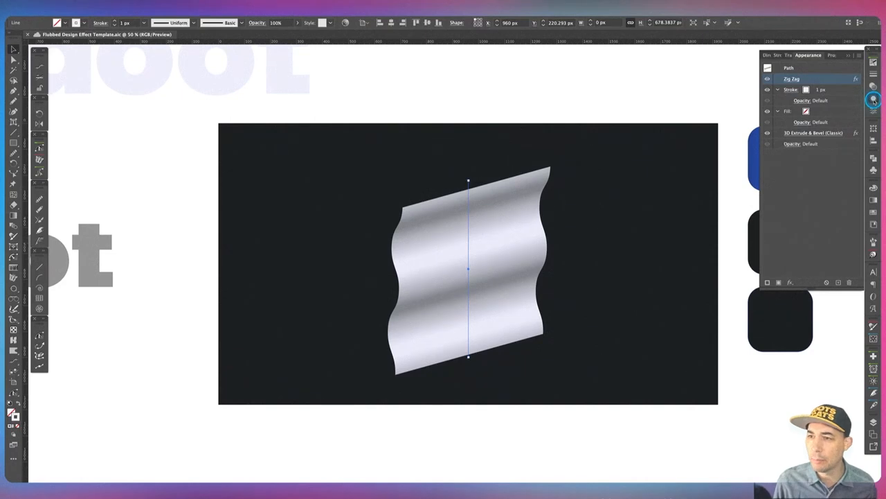
pyautogui.click(810, 133)
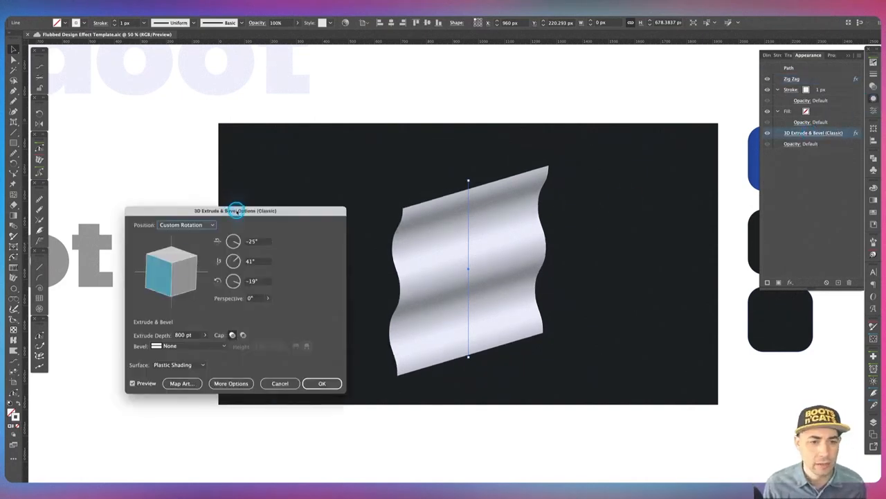
pyautogui.moveTo(236, 211); pyautogui.dragTo(383, 160)
pyautogui.click(331, 333)
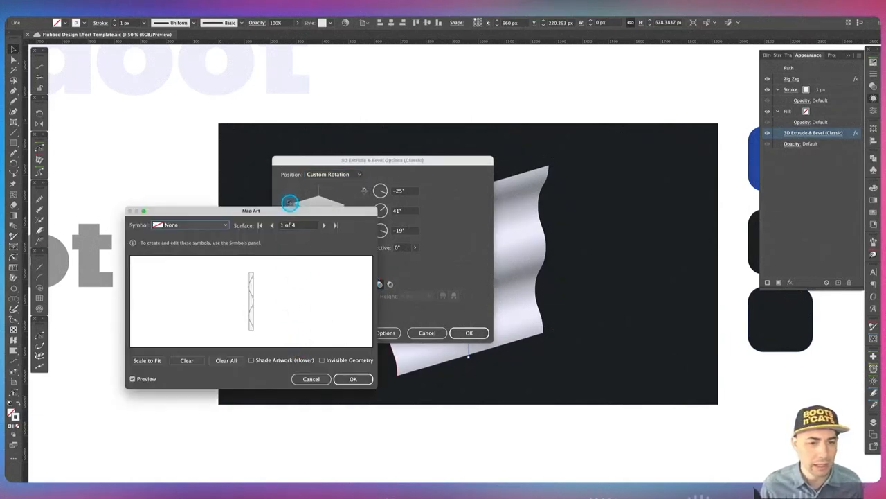
pyautogui.moveTo(290, 208); pyautogui.dragTo(528, 198)
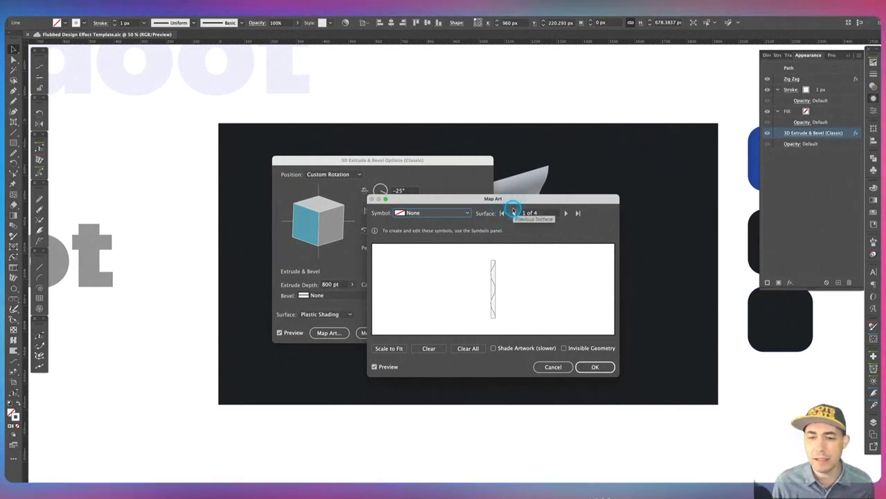
# Step through the Map Art surfaces and settle on surface 3 of 4, the wavy front face.
pyautogui.click(514, 231)
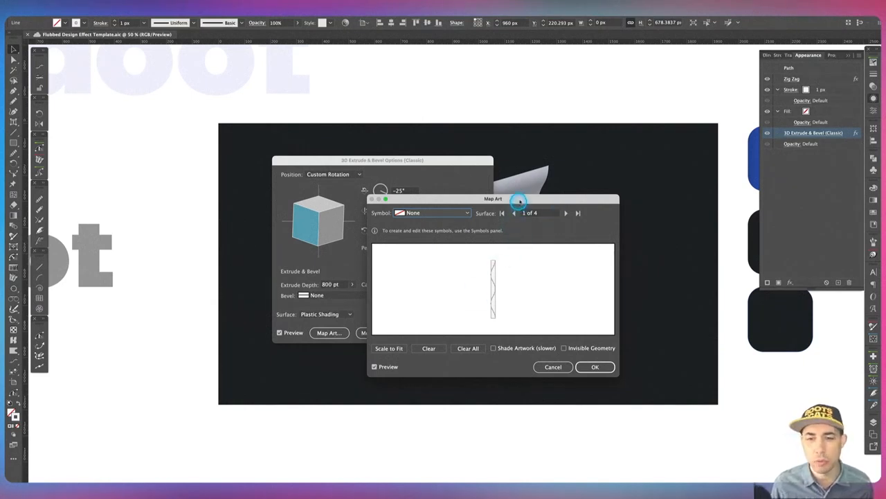
pyautogui.moveTo(519, 197); pyautogui.dragTo(338, 205)
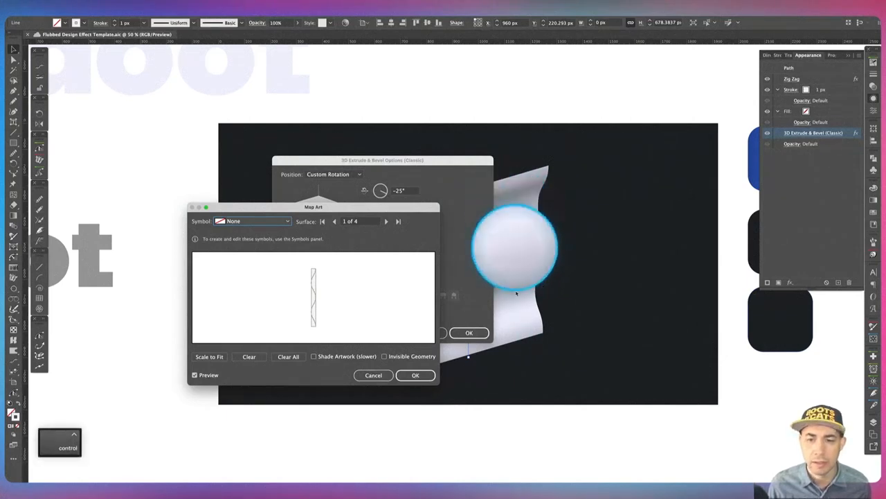
pyautogui.moveTo(350, 206); pyautogui.dragTo(575, 210)
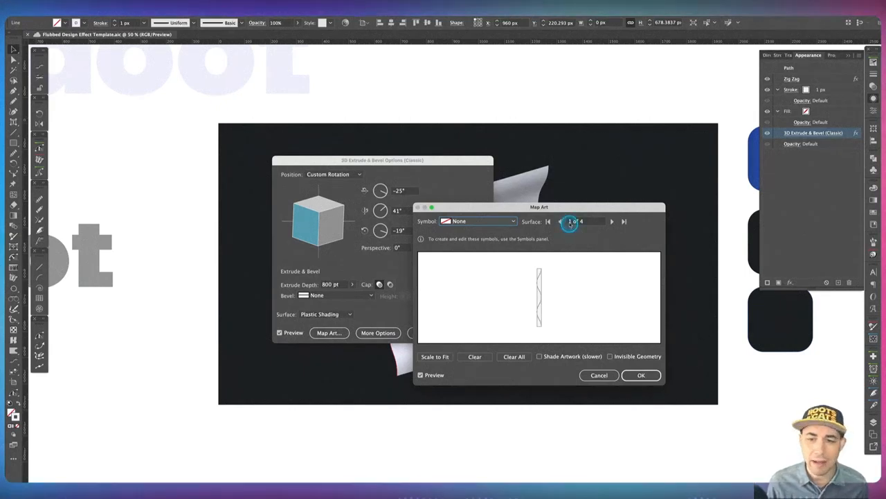
pyautogui.moveTo(558, 212); pyautogui.dragTo(220, 245)
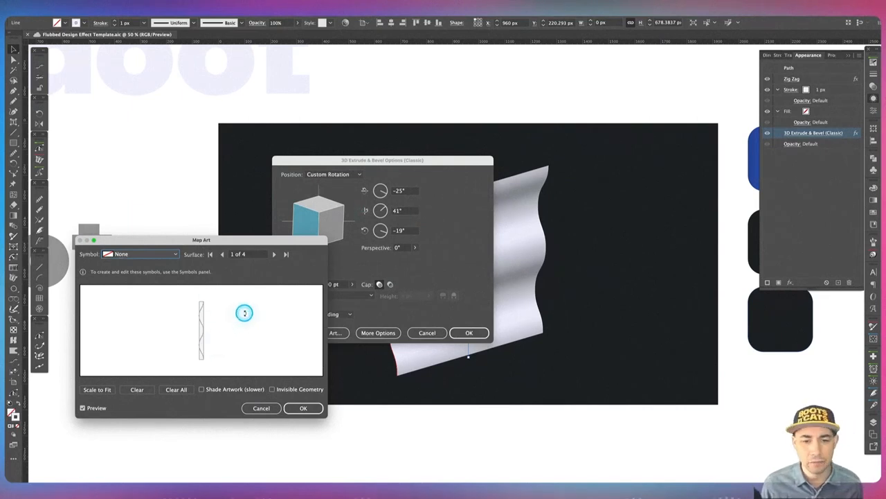
pyautogui.moveTo(241, 240); pyautogui.dragTo(592, 189)
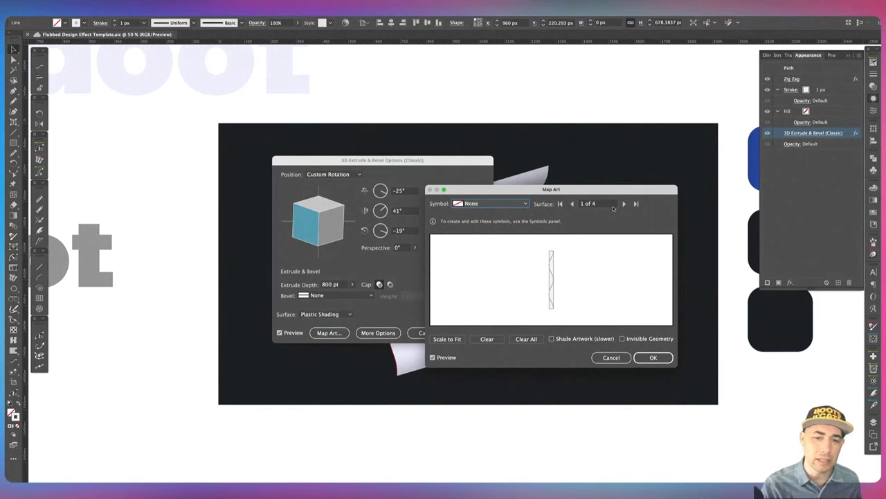
pyautogui.click(573, 203)
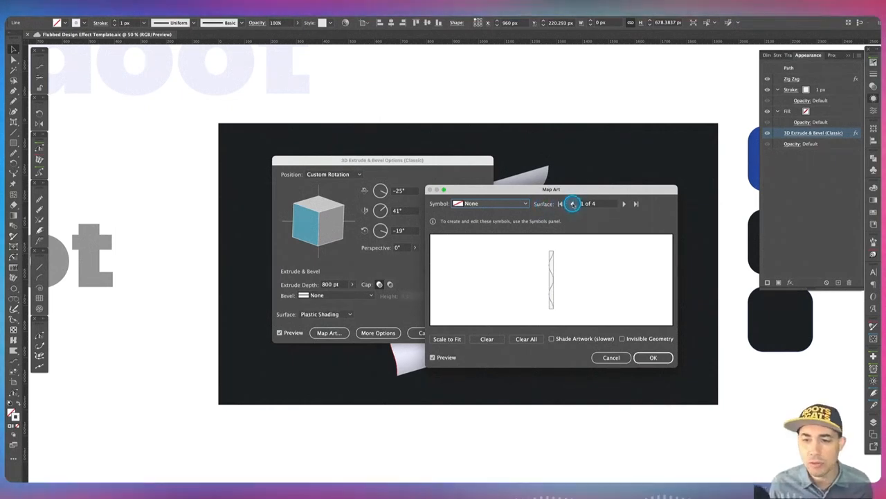
pyautogui.click(623, 203)
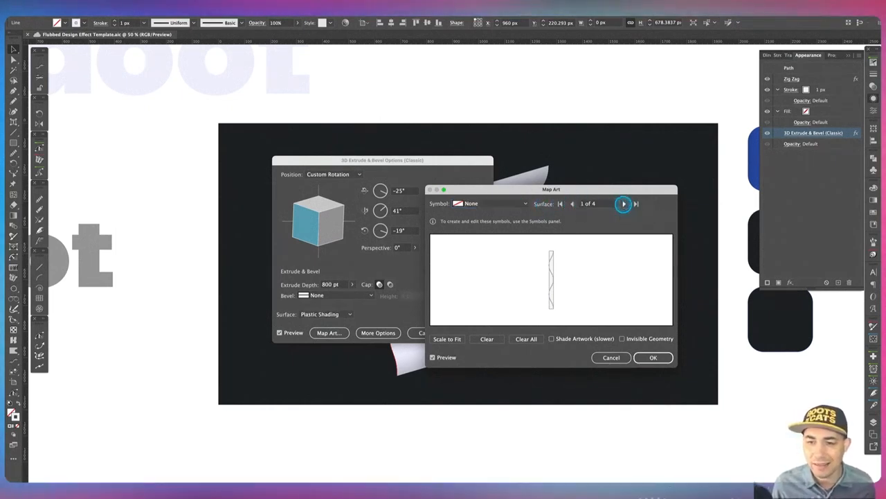
pyautogui.click(623, 203)
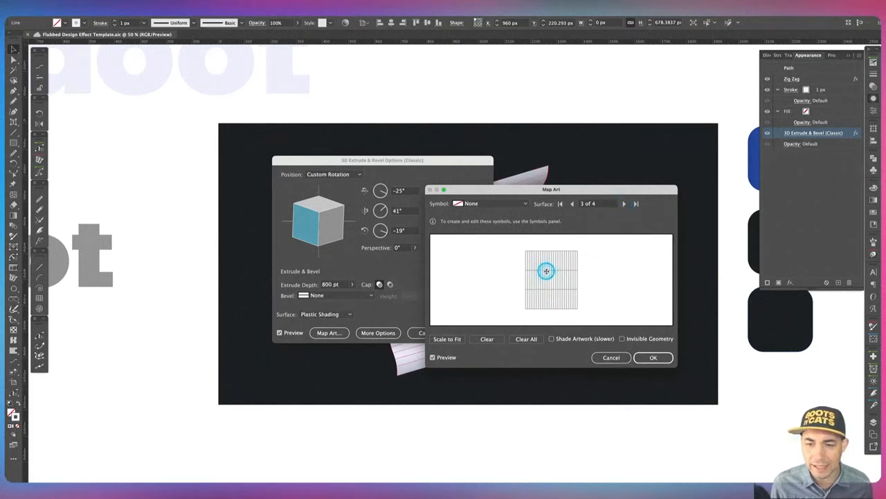
pyautogui.click(624, 204)
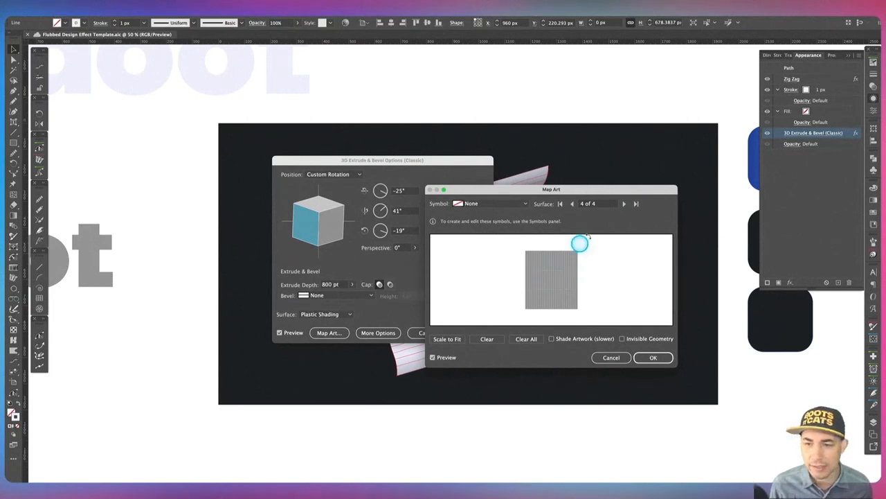
pyautogui.click(573, 203)
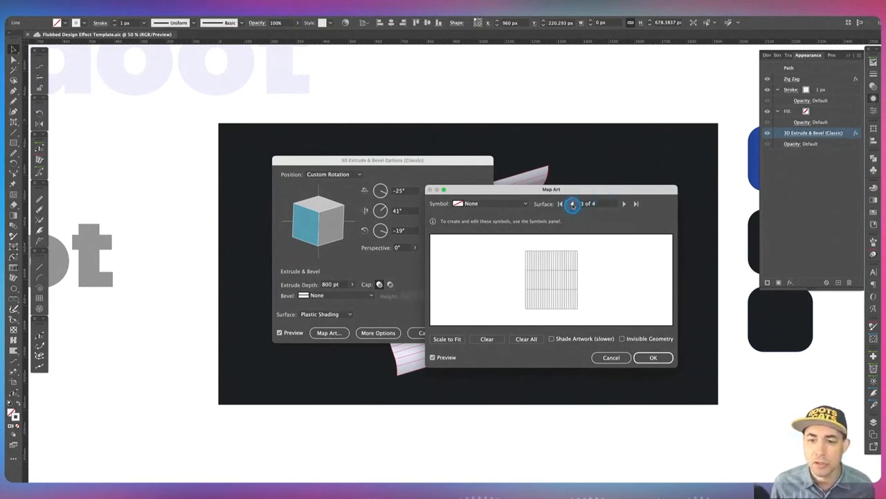
pyautogui.moveTo(605, 191); pyautogui.dragTo(707, 191)
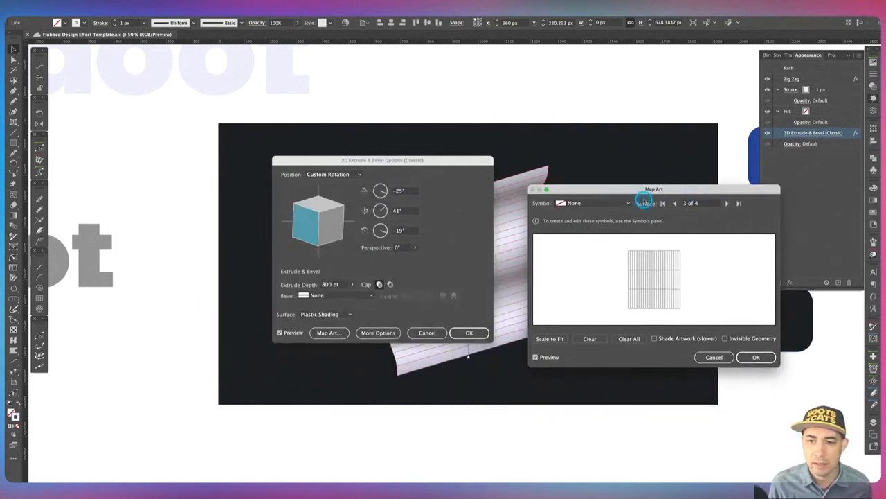
pyautogui.moveTo(644, 189); pyautogui.dragTo(692, 177)
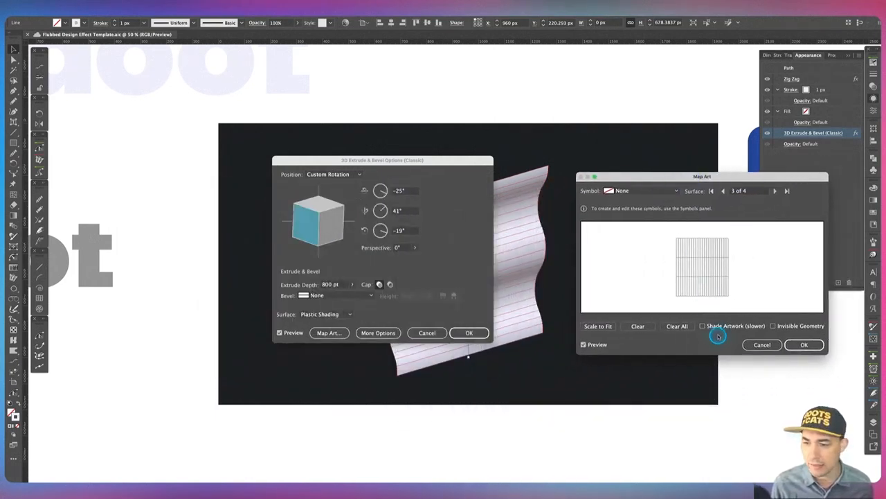
# Turn on Shade Artwork and Invisible Geometry for the mapped surface.
pyautogui.click(790, 326)
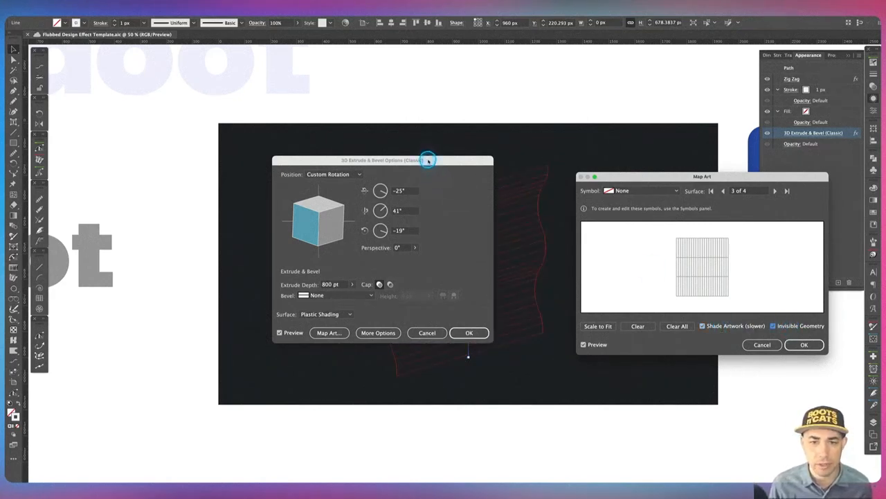
pyautogui.moveTo(427, 160); pyautogui.dragTo(275, 161)
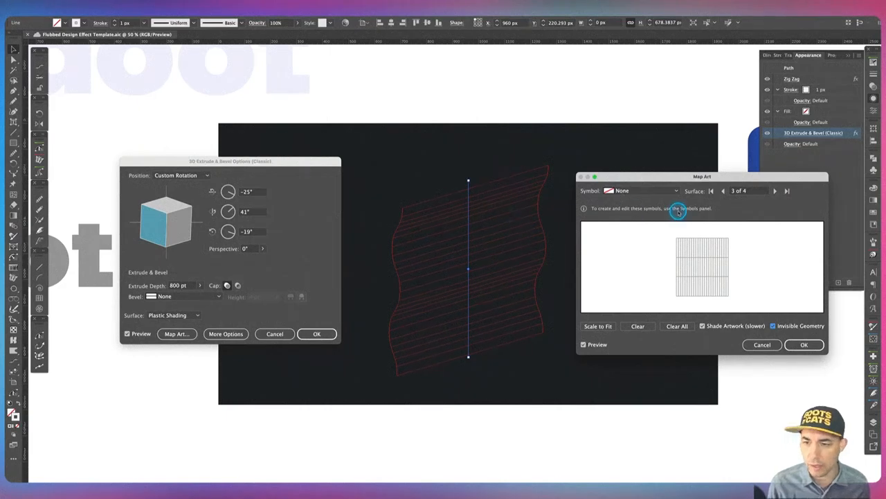
# Map the Doot V2 symbol onto surface 3, scale it down to fit the plane, and apply the 3D effect.
pyautogui.click(625, 191)
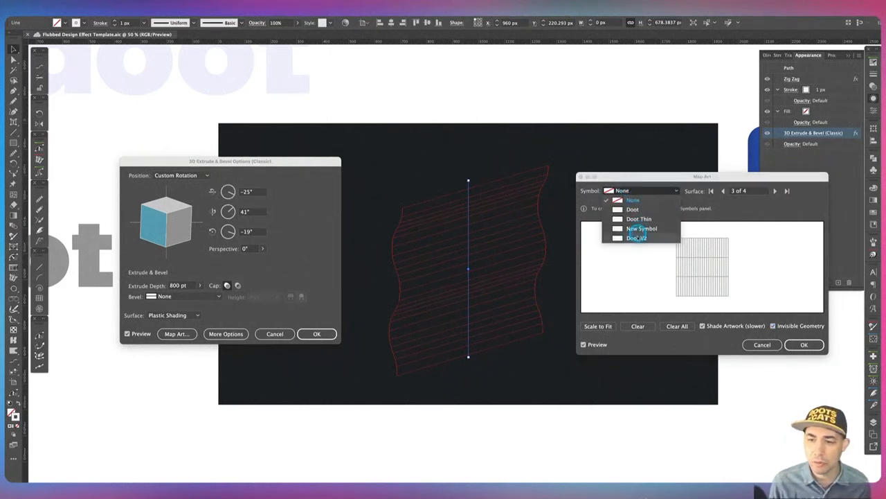
pyautogui.click(636, 237)
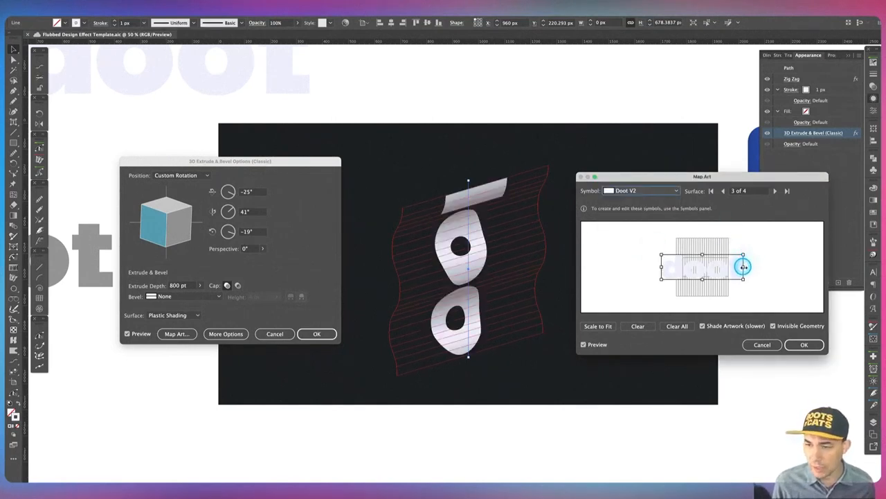
pyautogui.moveTo(743, 267); pyautogui.dragTo(712, 265)
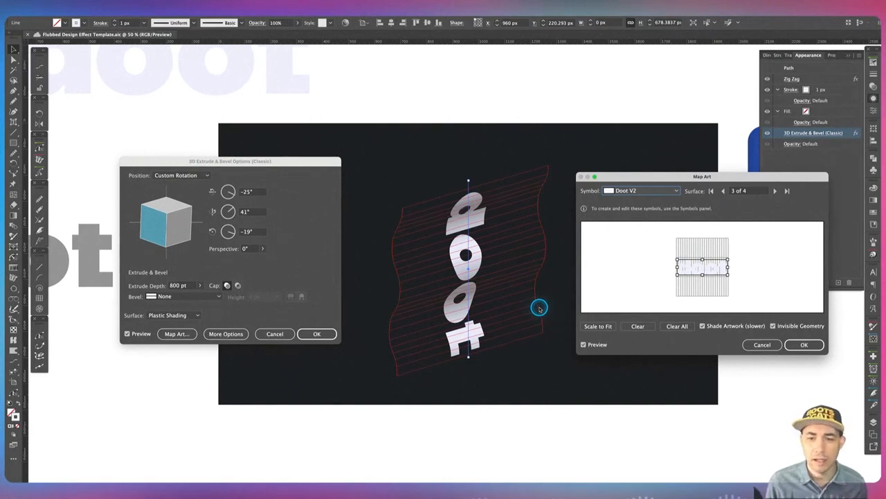
pyautogui.click(805, 345)
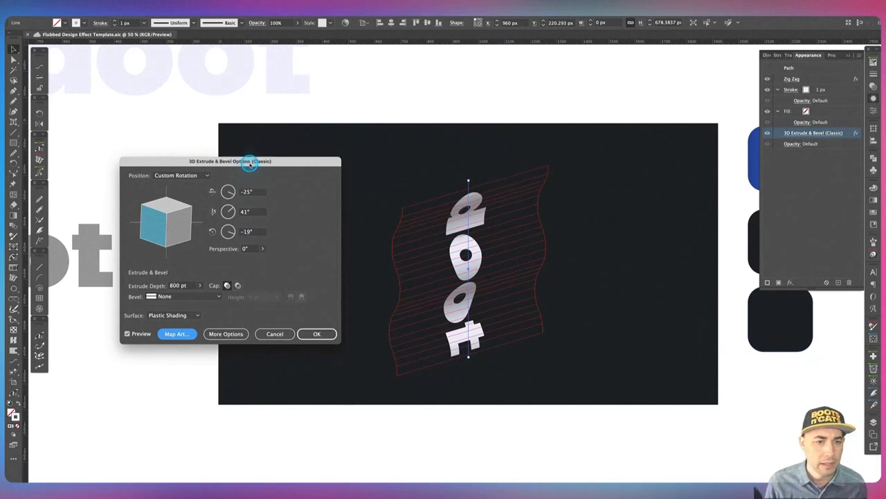
pyautogui.moveTo(252, 163); pyautogui.dragTo(638, 176)
pyautogui.click(706, 345)
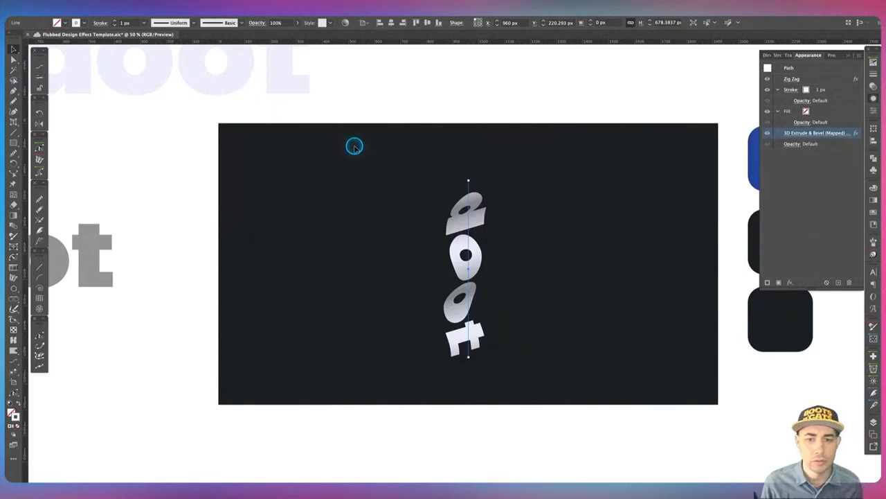
# Expand the appearance of the mapped 3D object.
pyautogui.hotkey('alt', 'Tab')
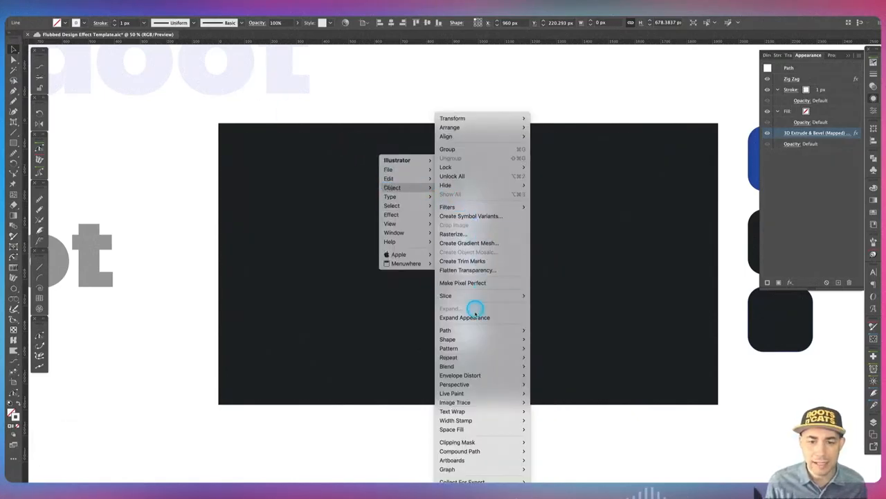
pyautogui.click(475, 317)
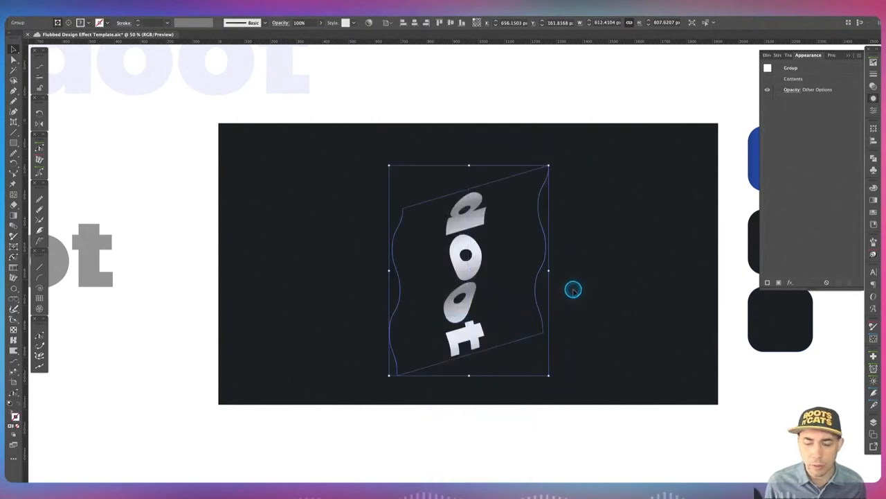
# Delete the outer frame paths from the expanded artwork.
pyautogui.press('a')
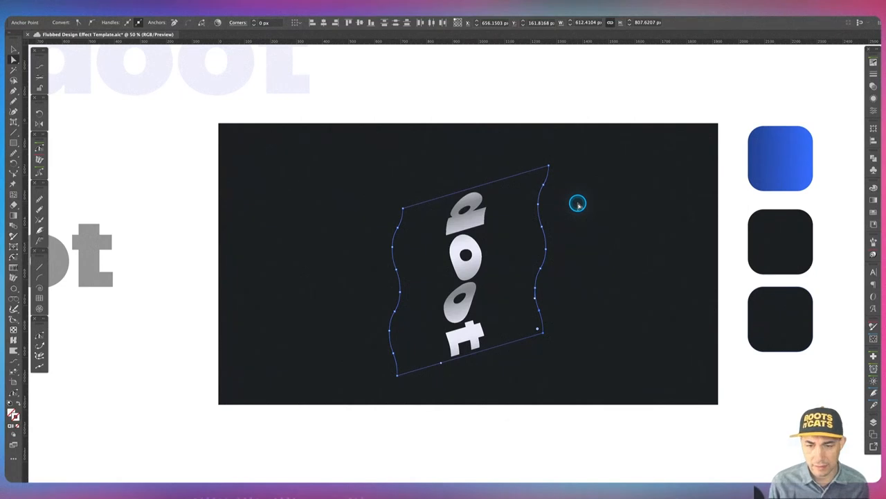
pyautogui.press('BackSpace')
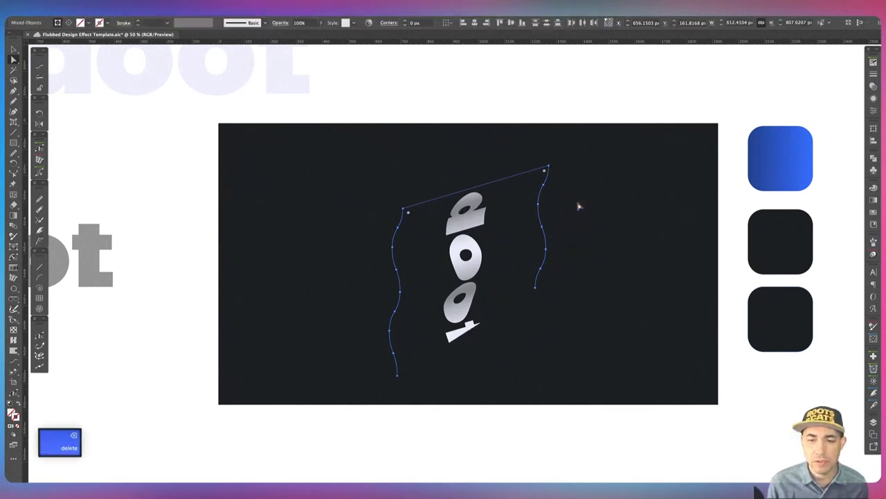
pyautogui.press('v')
pyautogui.moveTo(577, 202); pyautogui.dragTo(445, 247)
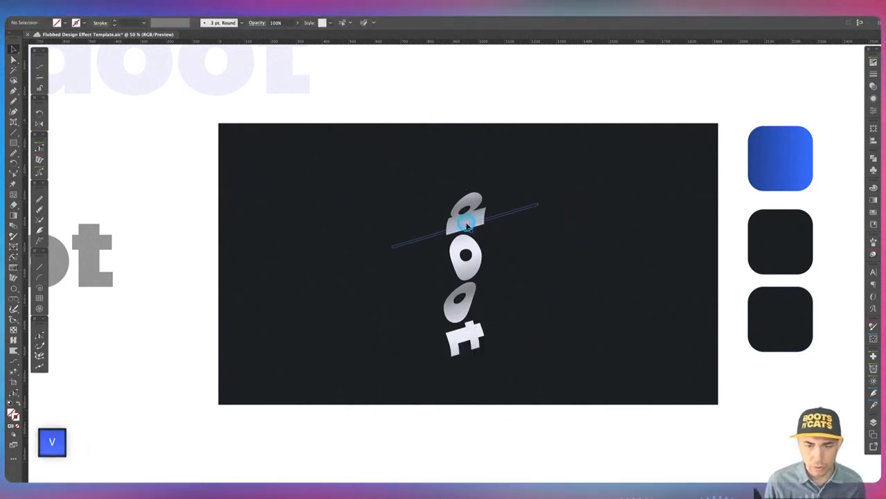
# Rotate the doot artwork 90° to read horizontally and enlarge it across the artboard.
pyautogui.moveTo(489, 188); pyautogui.dragTo(367, 238)
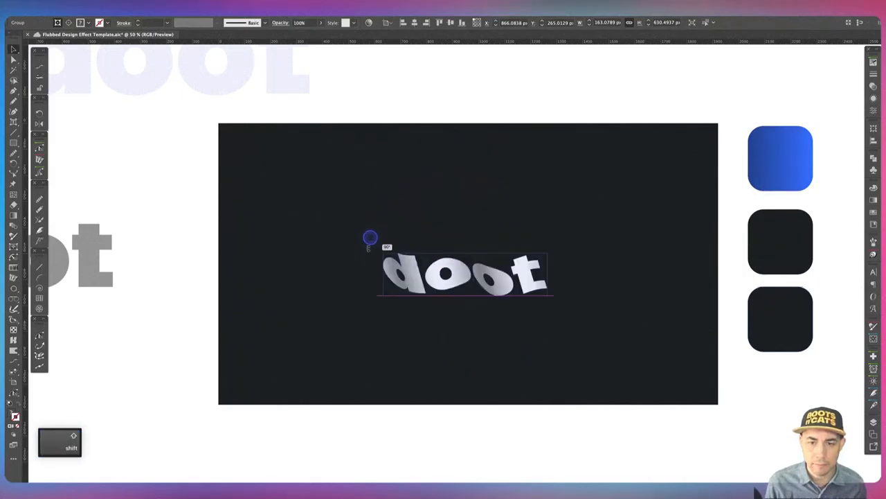
pyautogui.moveTo(547, 297); pyautogui.dragTo(642, 340)
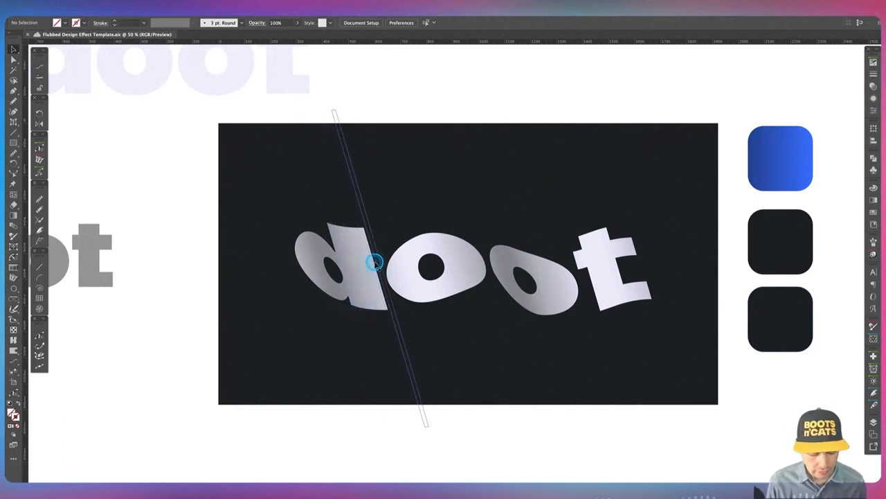
# Select the whole doot group and release its clipping mask.
pyautogui.press('ctrl')
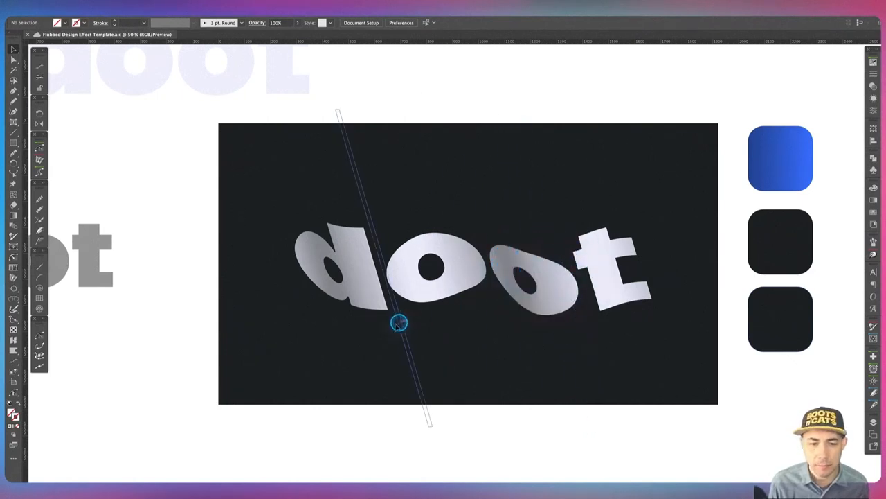
pyautogui.press('v')
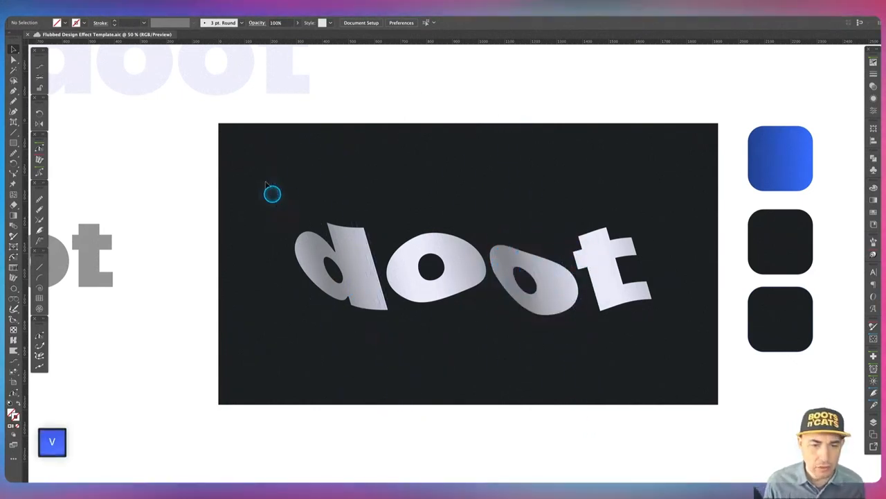
pyautogui.moveTo(263, 176); pyautogui.dragTo(678, 344)
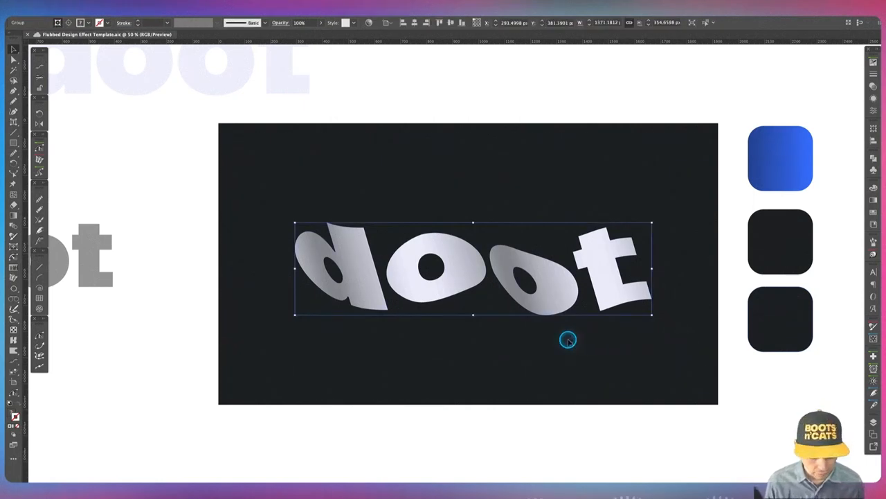
pyautogui.press('alt+super+7')
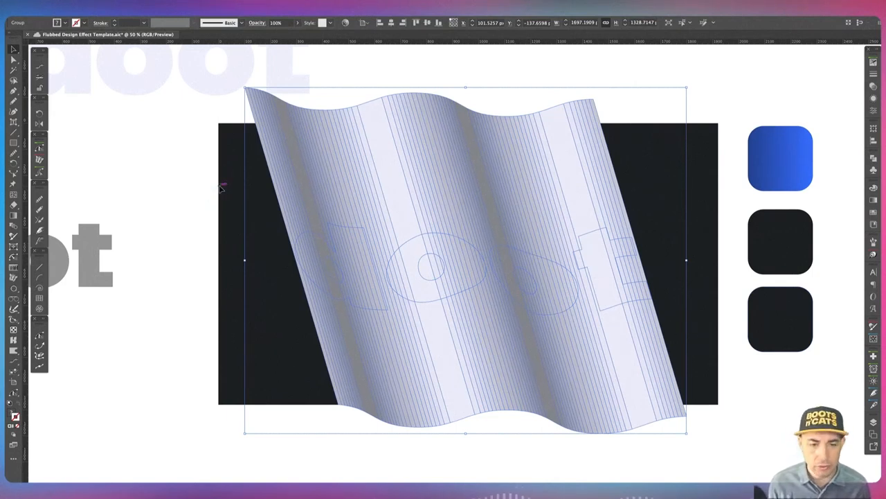
# Use the Shape Builder to delete the excess plane pieces outside the letters.
pyautogui.hotkey('shift', 'm')
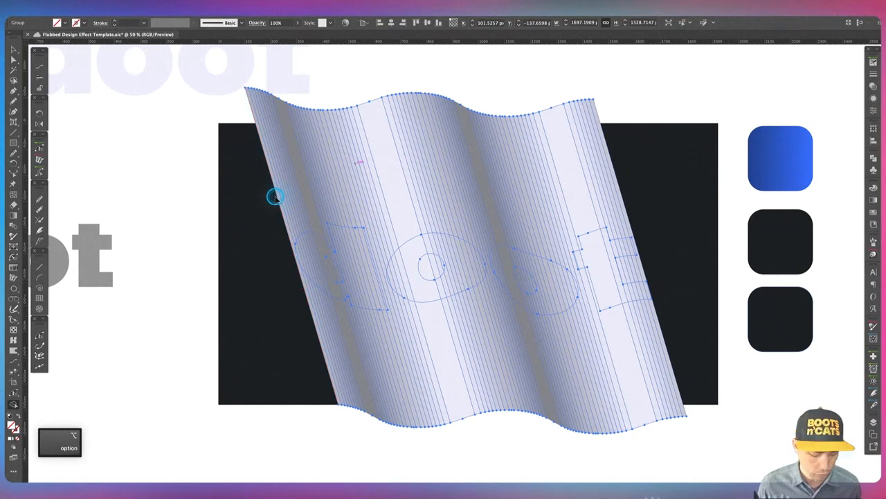
pyautogui.moveTo(262, 200)
pyautogui.mouseDown()
pyautogui.moveTo(394, 180)
pyautogui.moveTo(649, 174)
pyautogui.mouseUp()
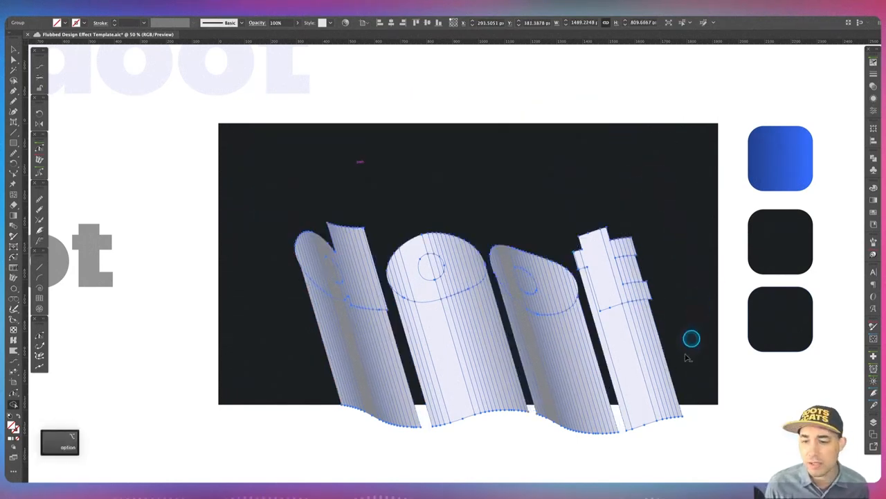
pyautogui.moveTo(683, 350)
pyautogui.mouseDown()
pyautogui.moveTo(436, 363)
pyautogui.moveTo(301, 351)
pyautogui.mouseUp()
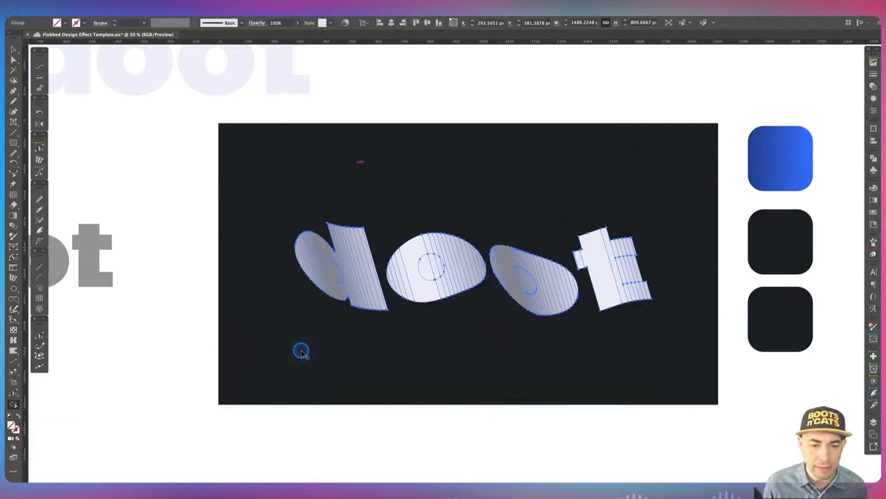
pyautogui.press('super+equal')
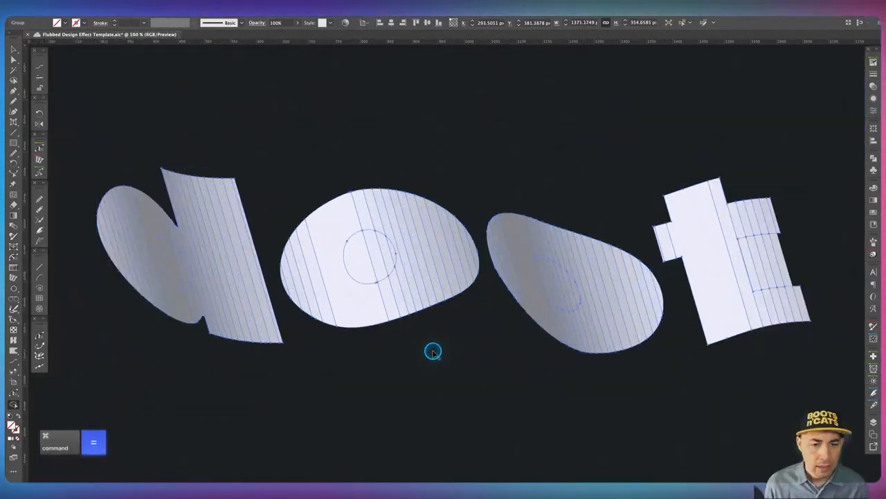
pyautogui.moveTo(324, 386); pyautogui.dragTo(449, 383)
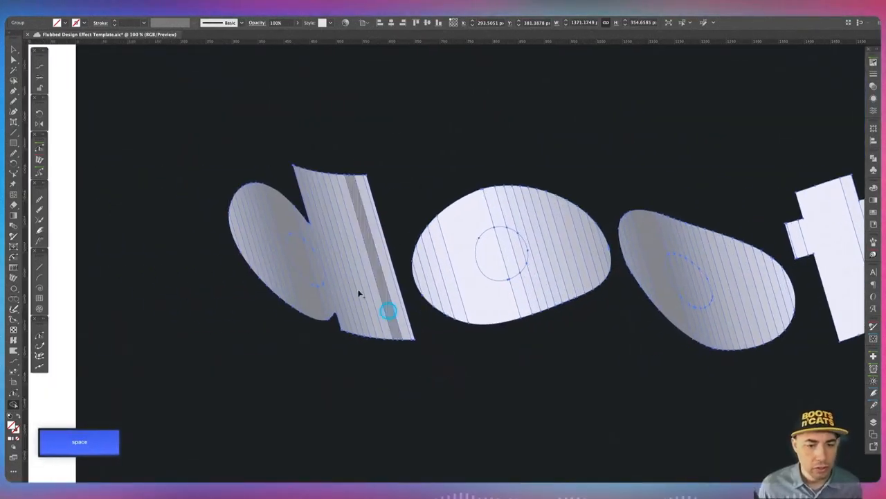
# Remove the counters of the d and both o's and the gaps in the t using Shape Builder.
pyautogui.press('alt')
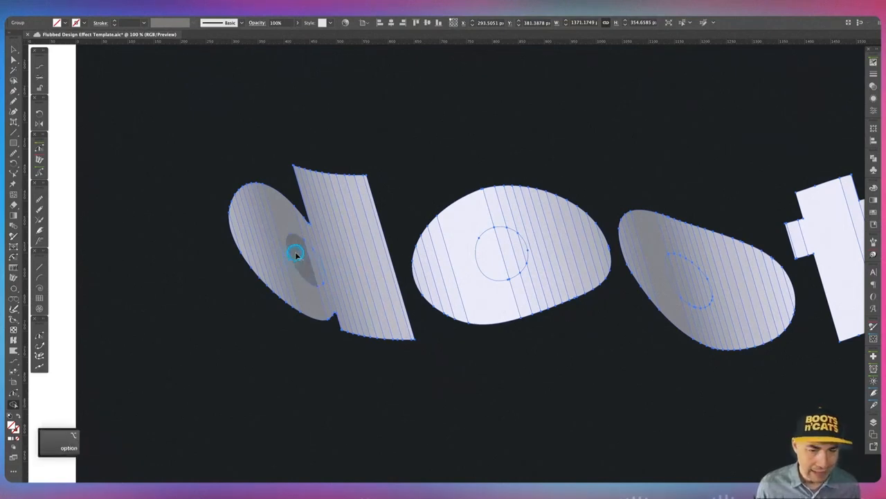
pyautogui.keyDown('alt'); pyautogui.click(315, 268); pyautogui.keyUp('alt')
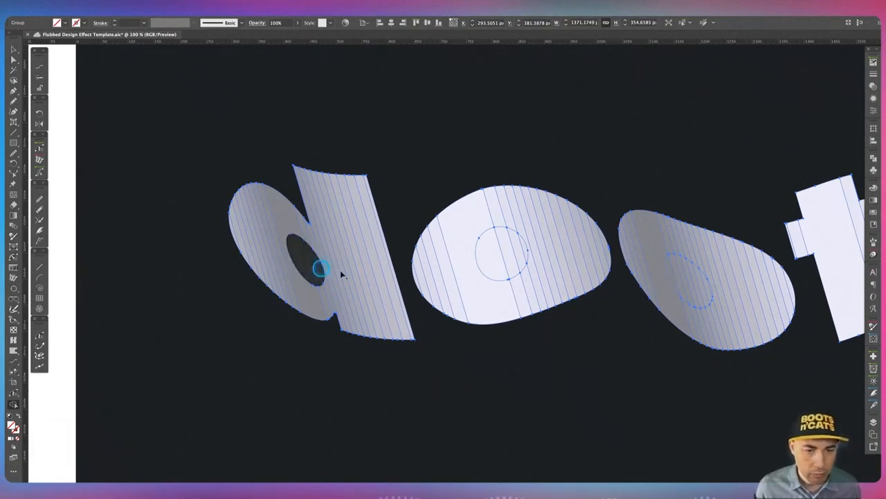
pyautogui.keyDown('alt'); pyautogui.click(524, 251); pyautogui.keyUp('alt')
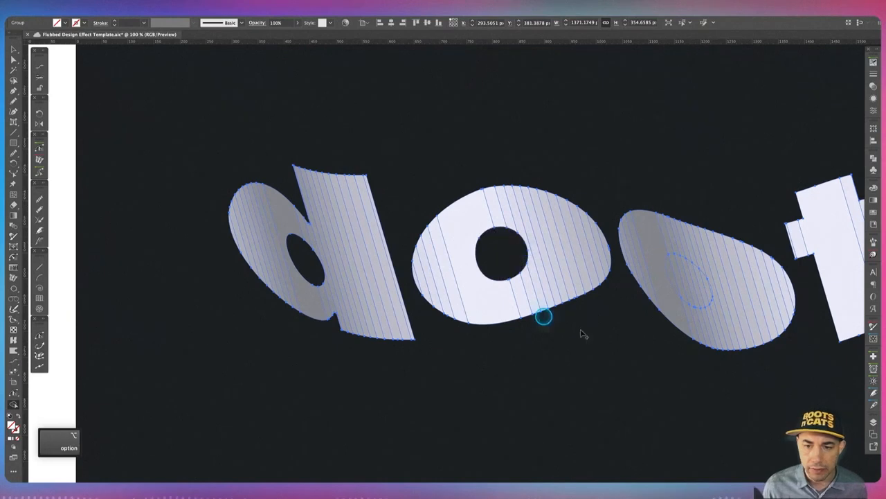
pyautogui.moveTo(653, 339); pyautogui.dragTo(402, 337)
pyautogui.press('ctrl')
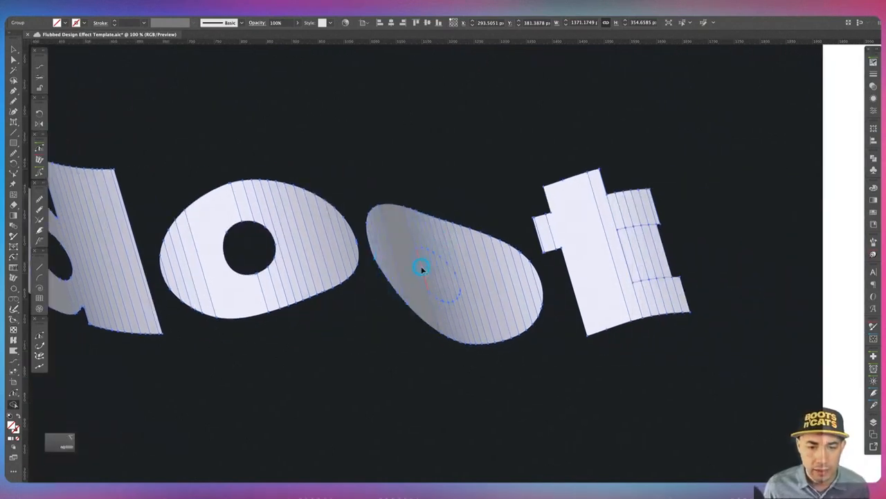
pyautogui.moveTo(420, 269); pyautogui.dragTo(459, 284)
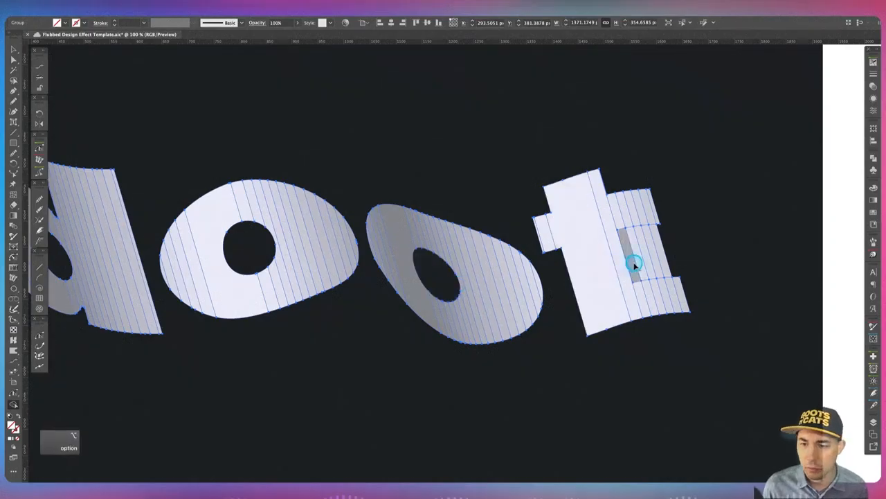
pyautogui.moveTo(669, 253)
pyautogui.mouseDown()
pyautogui.moveTo(630, 254)
pyautogui.moveTo(657, 264)
pyautogui.mouseUp()
# Merge the d's bowl pieces with Shape Builder and refill it with the letters' white using the Eyedropper.
pyautogui.press('space')
pyautogui.moveTo(289, 379); pyautogui.dragTo(451, 338)
pyautogui.press('super+minus')
pyautogui.press('super+minus')
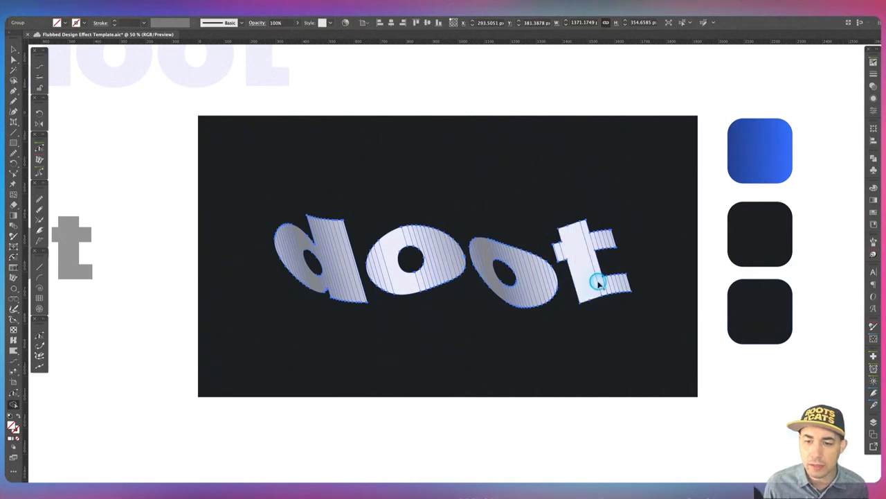
pyautogui.moveTo(588, 284); pyautogui.dragTo(563, 261)
pyautogui.moveTo(407, 334); pyautogui.dragTo(460, 326)
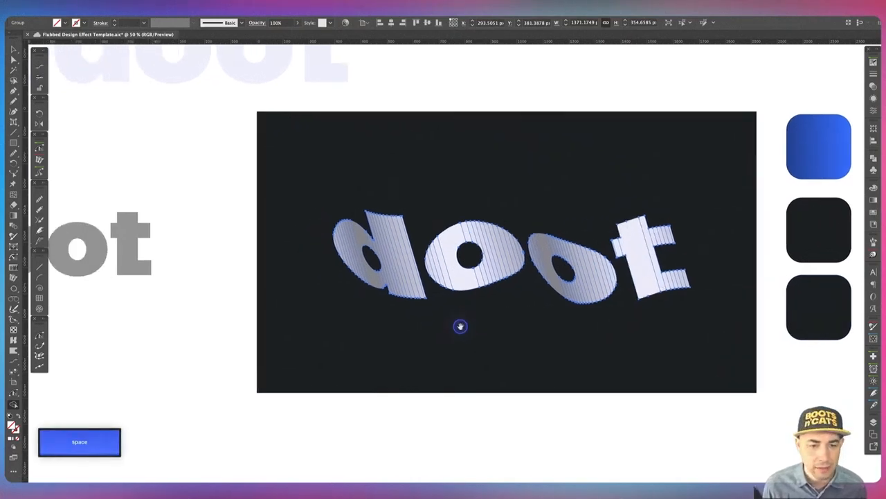
pyautogui.press('super+equal')
pyautogui.press('super+equal')
pyautogui.press('super+equal')
pyautogui.moveTo(78, 346); pyautogui.dragTo(477, 320)
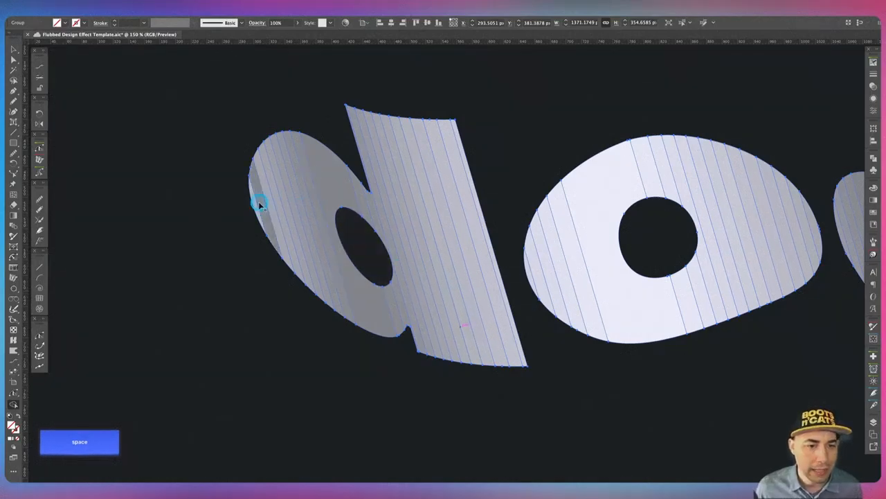
pyautogui.moveTo(255, 202); pyautogui.dragTo(334, 184)
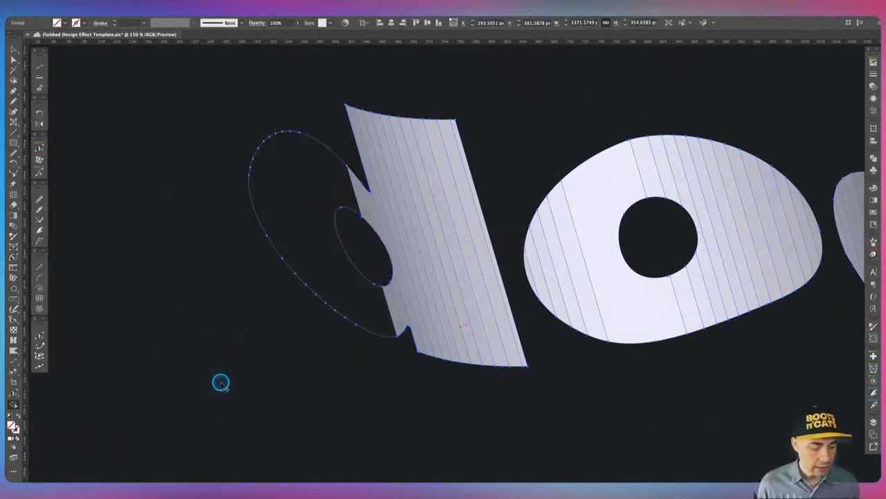
pyautogui.press('i')
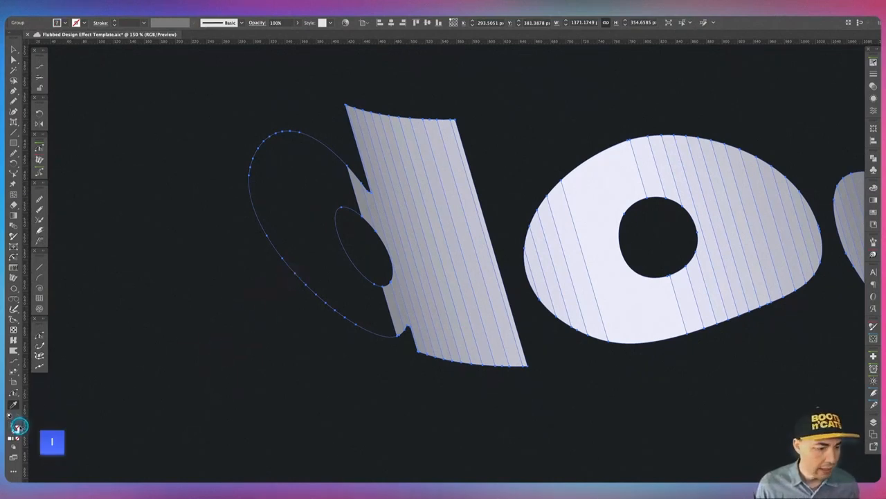
pyautogui.click(626, 305)
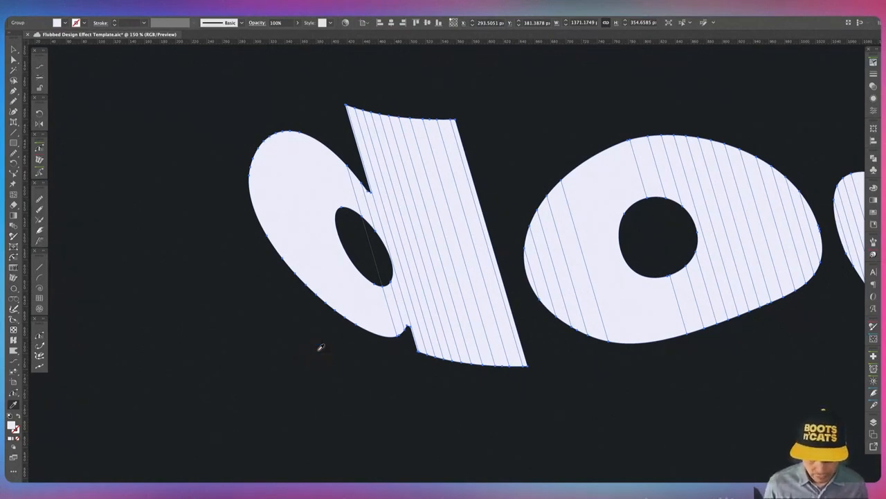
# Merge the striped pieces of the d and the o's into solid shapes with Shape Builder.
pyautogui.hotkey('shift', 'm')
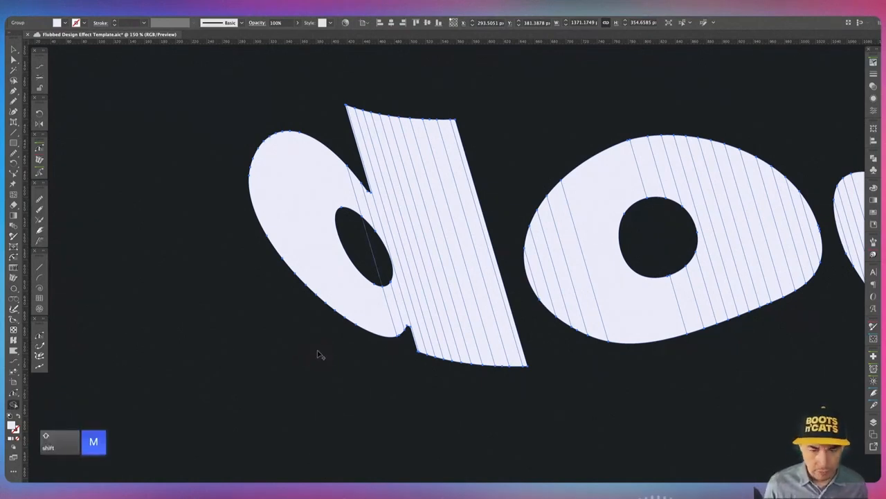
pyautogui.keyDown('alt'); pyautogui.click(372, 258); pyautogui.keyUp('alt')
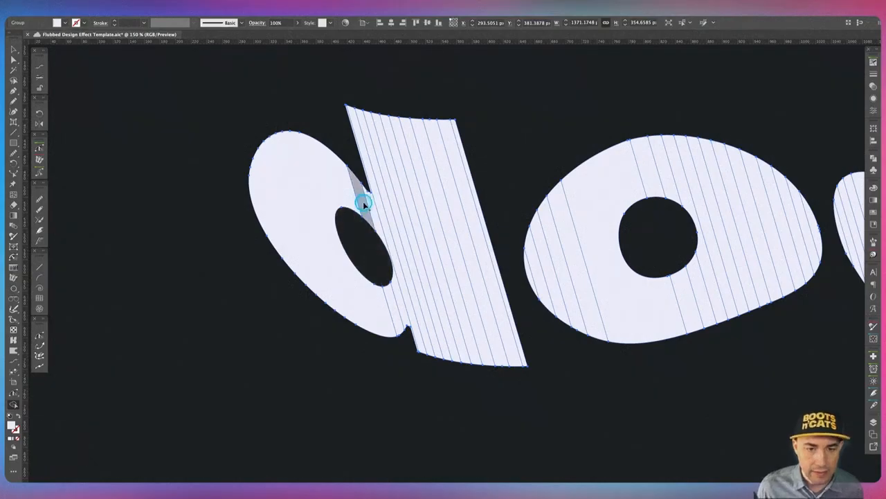
pyautogui.moveTo(364, 203)
pyautogui.mouseDown()
pyautogui.moveTo(429, 232)
pyautogui.moveTo(481, 228)
pyautogui.mouseUp()
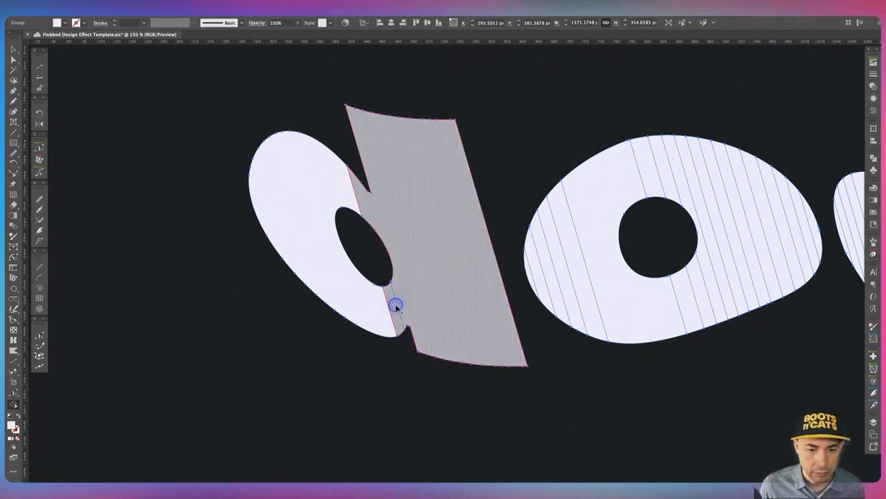
pyautogui.hscroll(5, 443, 282)
pyautogui.moveTo(390, 307)
pyautogui.mouseDown()
pyautogui.moveTo(449, 299)
pyautogui.moveTo(450, 227)
pyautogui.mouseUp()
pyautogui.hscroll(5, 530, 238)
pyautogui.moveTo(325, 240)
pyautogui.mouseDown()
pyautogui.moveTo(380, 243)
pyautogui.moveTo(393, 227)
pyautogui.moveTo(447, 344)
pyautogui.mouseUp()
pyautogui.moveTo(462, 337)
pyautogui.mouseDown()
pyautogui.moveTo(570, 313)
pyautogui.moveTo(421, 225)
pyautogui.mouseUp()
# Merge the t's striped pieces into solid shapes with Shape Builder, then deselect.
pyautogui.press('space')
pyautogui.moveTo(524, 342); pyautogui.dragTo(306, 342)
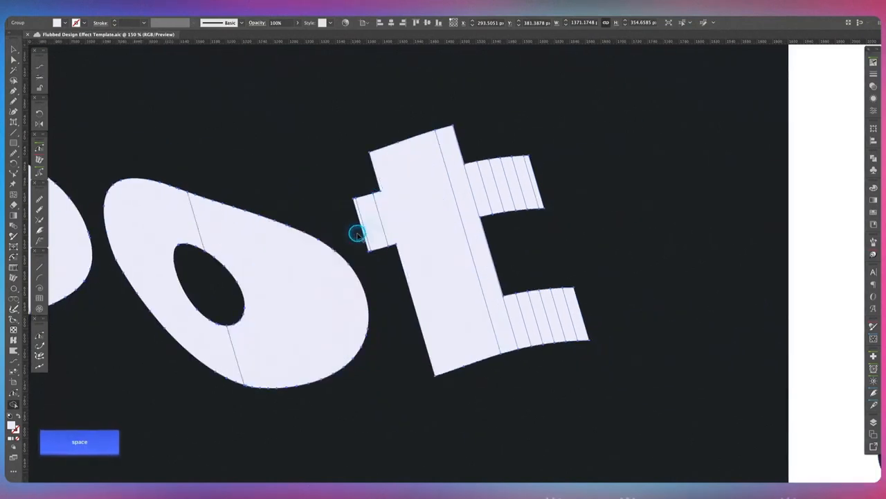
pyautogui.moveTo(356, 234); pyautogui.dragTo(402, 216)
pyautogui.moveTo(513, 305)
pyautogui.mouseDown()
pyautogui.moveTo(475, 188)
pyautogui.moveTo(531, 184)
pyautogui.mouseUp()
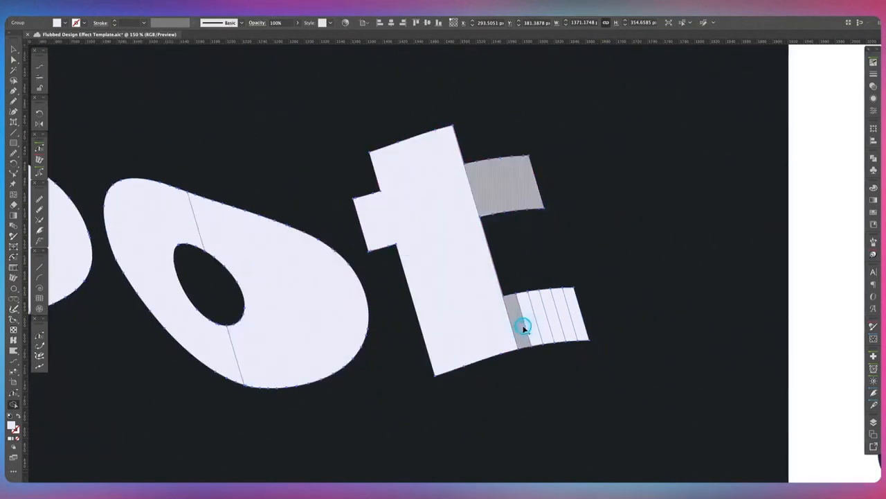
pyautogui.moveTo(524, 328); pyautogui.dragTo(581, 328)
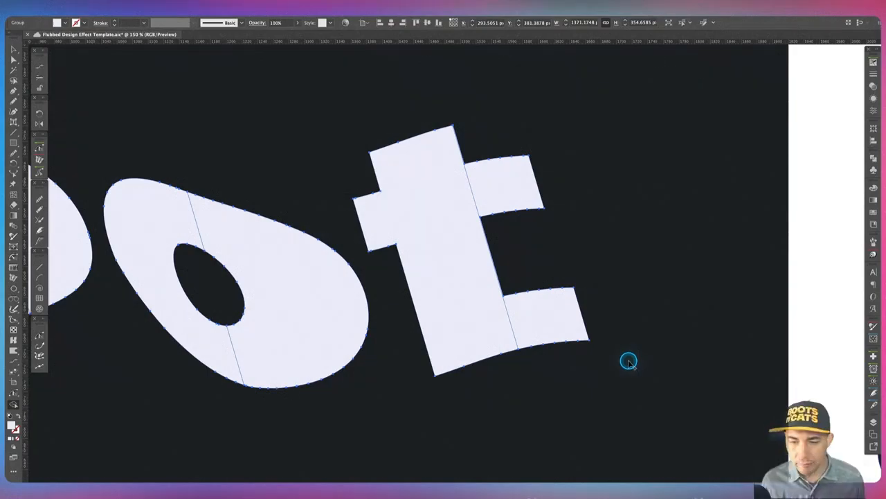
pyautogui.press('v')
pyautogui.click(626, 336)
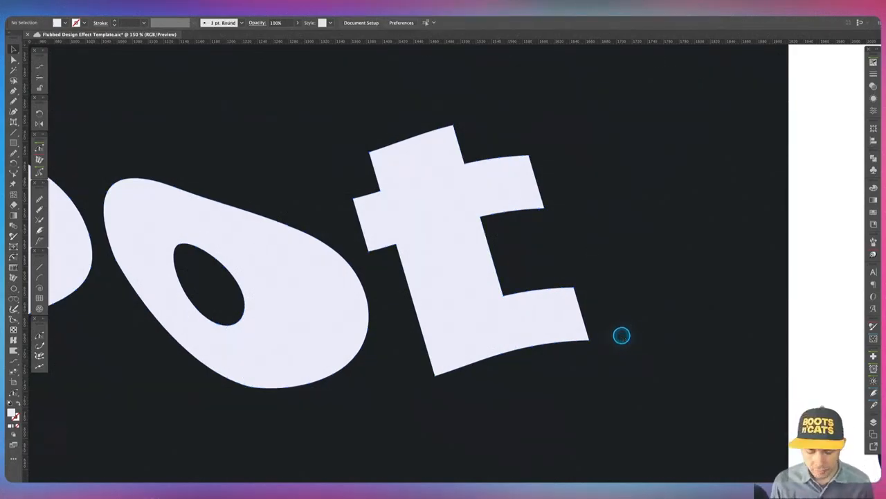
# Ungroup the doot artwork so each letter piece can be selected separately.
pyautogui.press('super+minus')
pyautogui.press('super+minus')
pyautogui.moveTo(309, 366); pyautogui.dragTo(475, 356)
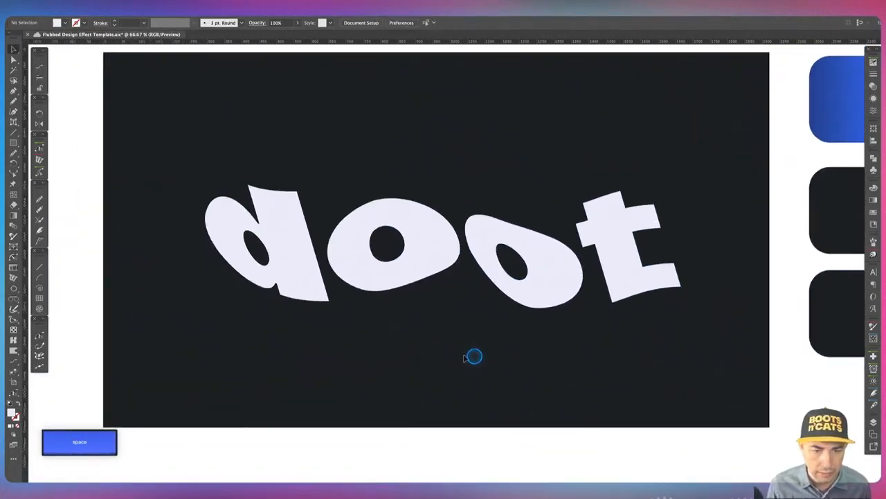
pyautogui.click(228, 228)
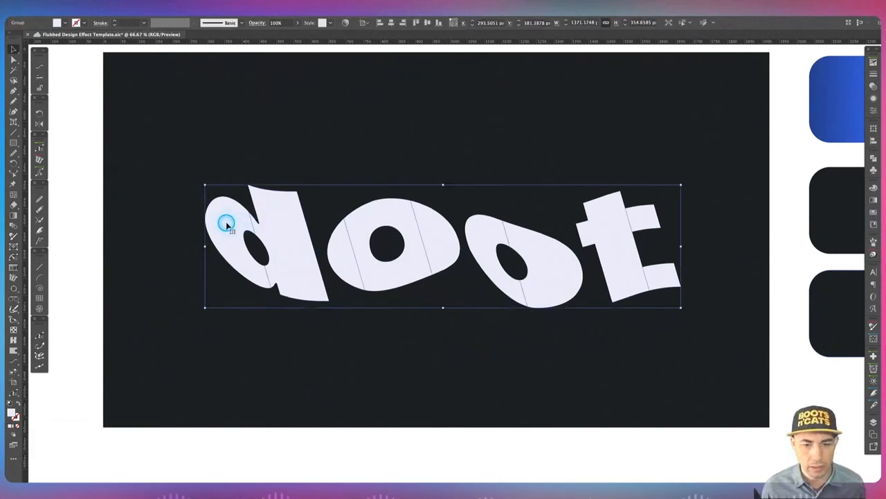
pyautogui.press('shift+super+g')
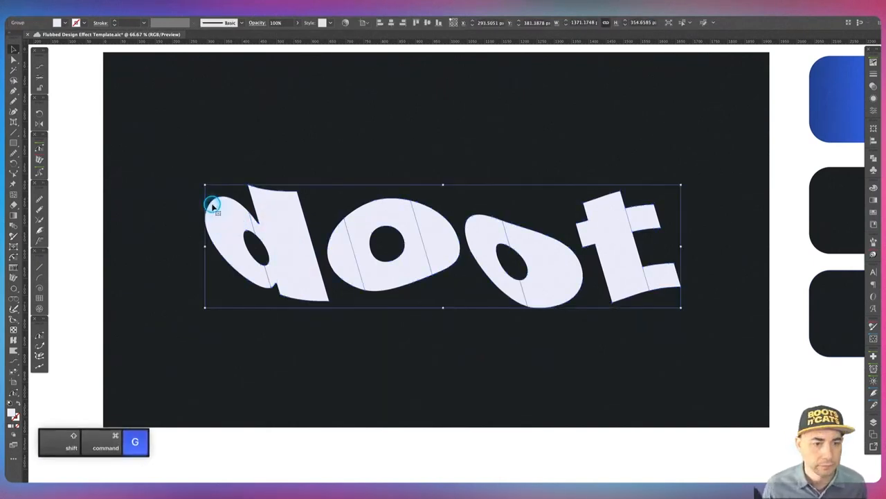
pyautogui.click(198, 179)
pyautogui.click(264, 227)
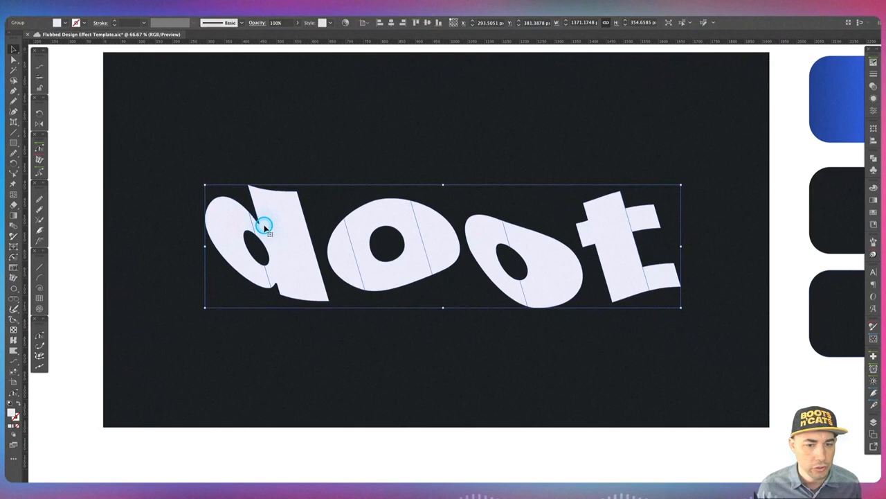
pyautogui.press('shift+super+g')
pyautogui.click(239, 161)
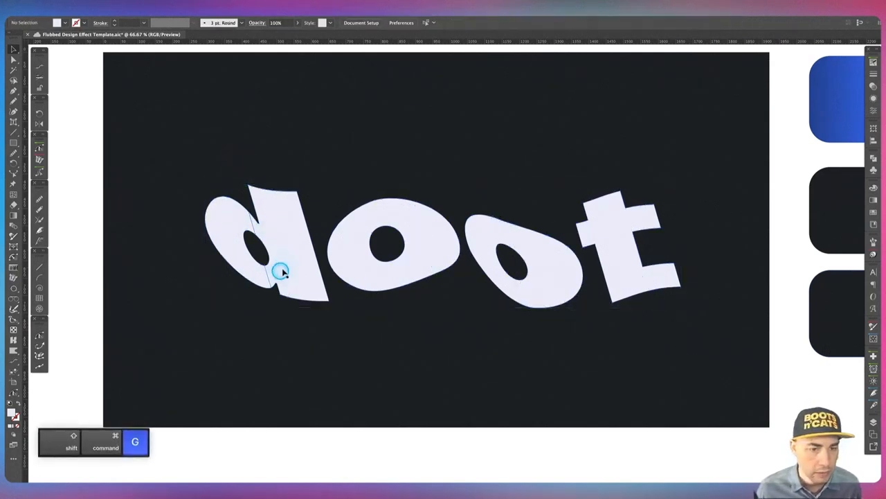
pyautogui.click(280, 272)
pyautogui.click(399, 352)
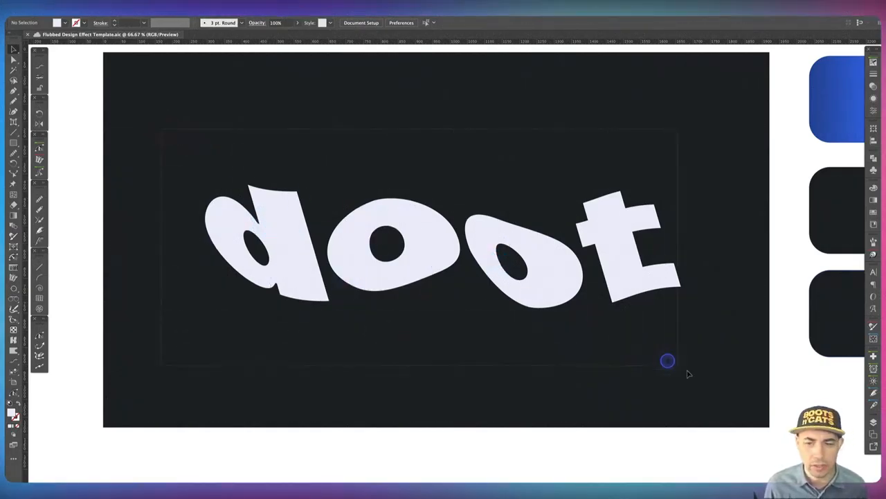
# Select all letter pieces and apply the blue gradient from the swatch square with the Eyedropper.
pyautogui.hotkey('ctrl', 'a')
pyautogui.press('i')
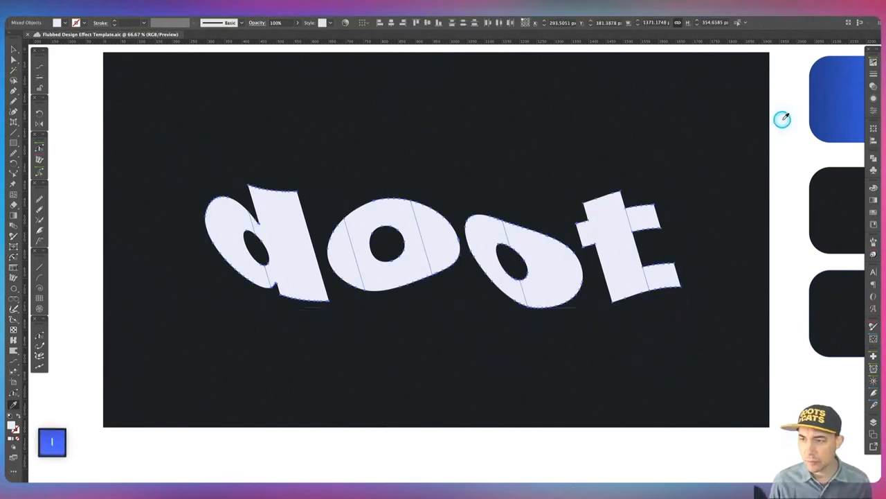
pyautogui.press('space')
pyautogui.moveTo(767, 166); pyautogui.dragTo(724, 170)
pyautogui.click(796, 104)
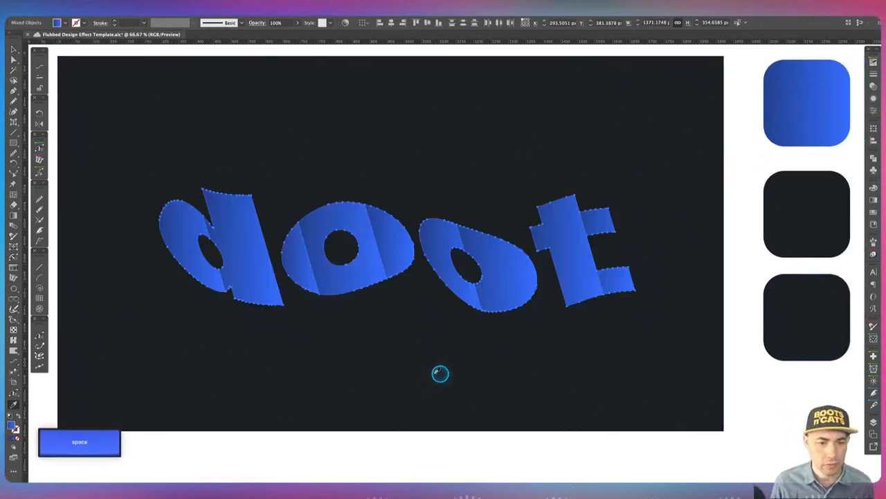
# Select the d's bowl and re-angle its gradient diagonally with the Gradient tool.
pyautogui.press('v')
pyautogui.click(426, 367)
pyautogui.press('space')
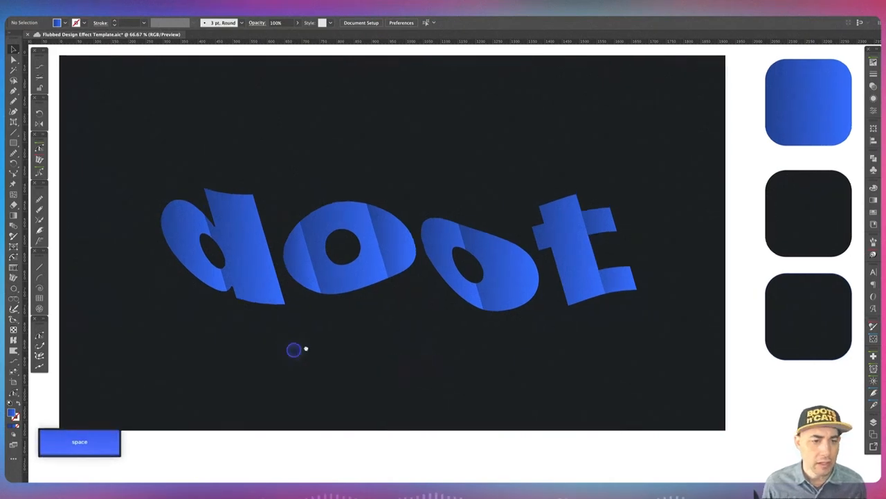
pyautogui.moveTo(210, 273); pyautogui.dragTo(250, 265)
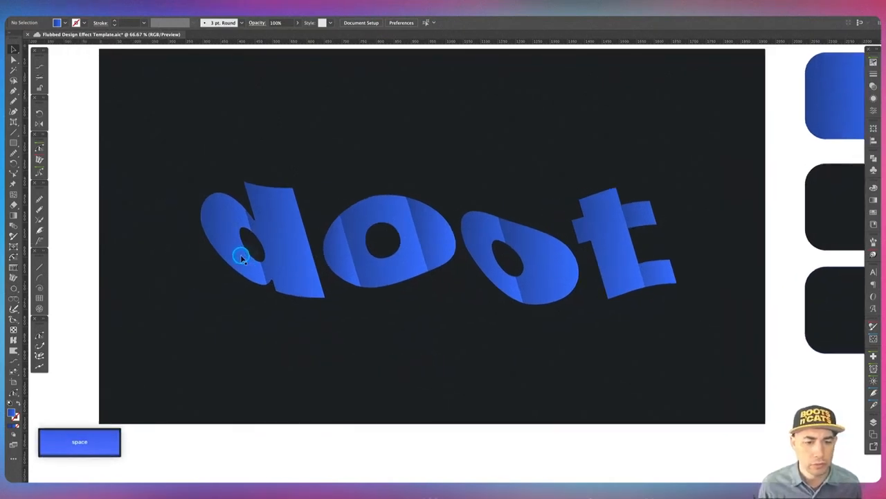
pyautogui.click(229, 210)
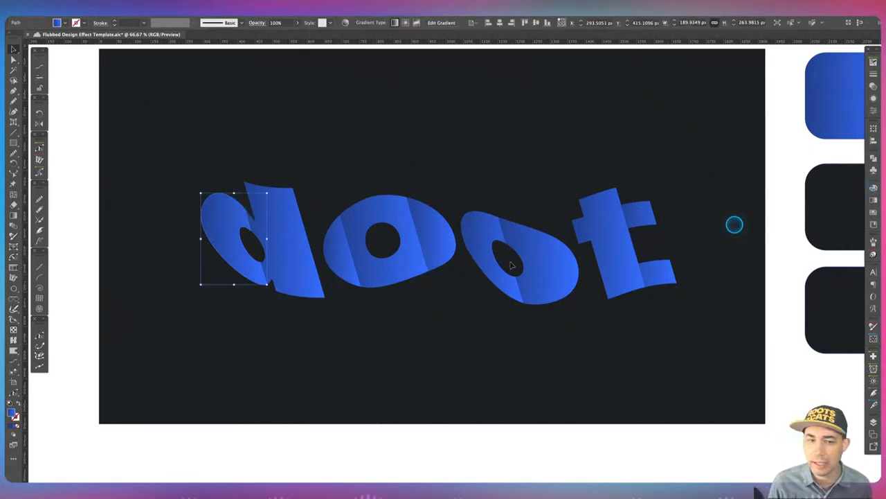
pyautogui.press('g')
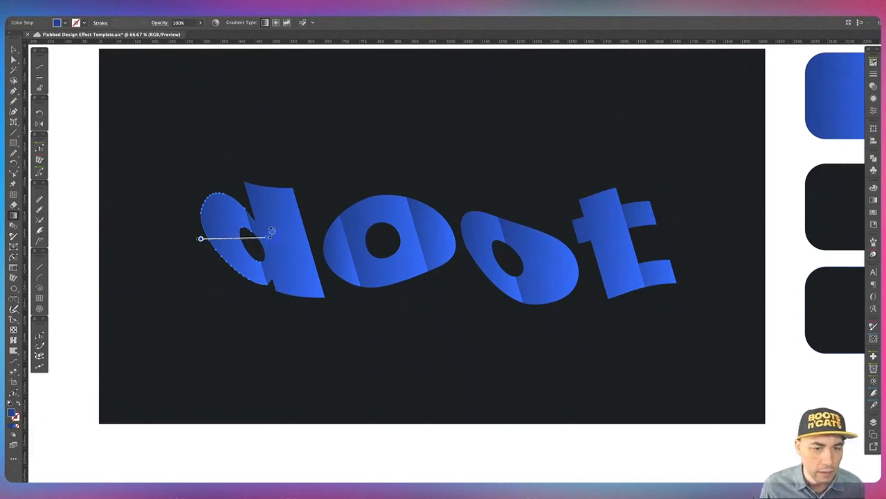
pyautogui.moveTo(272, 230); pyautogui.dragTo(238, 172)
pyautogui.moveTo(213, 205); pyautogui.dragTo(239, 225)
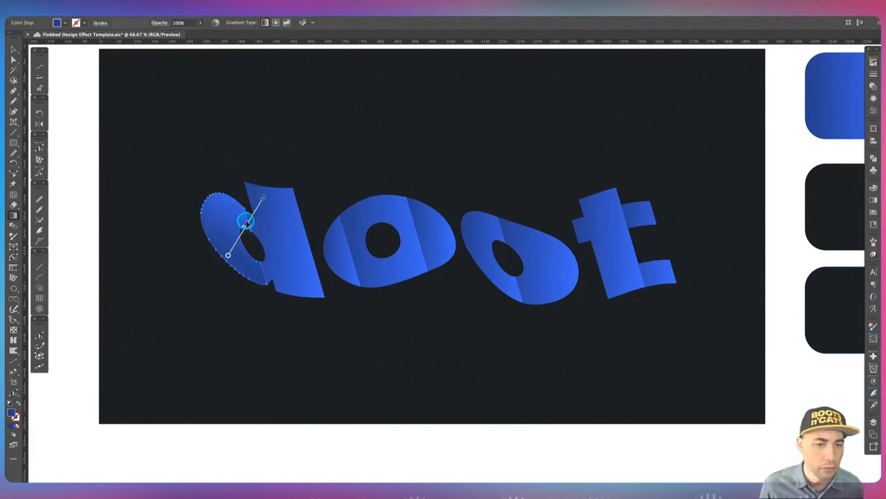
# Re-angle the gradient on the d's stem diagonally.
pyautogui.keyDown('super'); pyautogui.click(282, 234); pyautogui.keyUp('super')
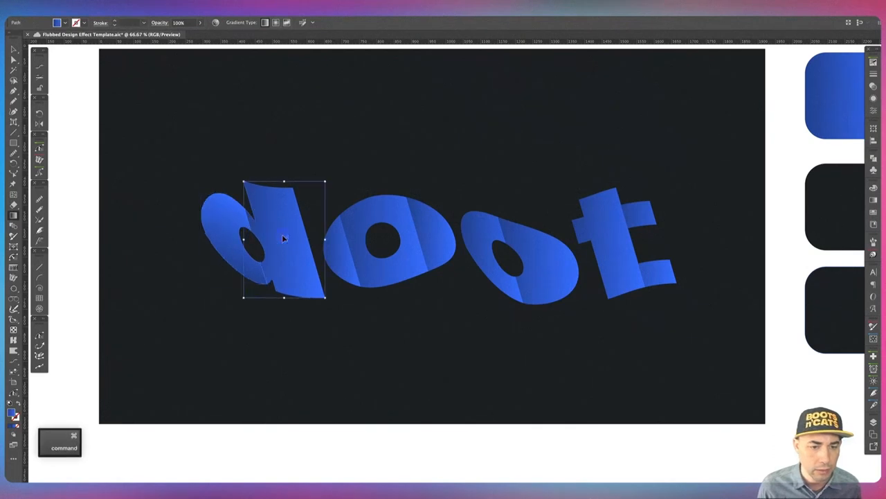
pyautogui.press('g')
pyautogui.moveTo(332, 239); pyautogui.dragTo(279, 159)
pyautogui.moveTo(258, 202)
pyautogui.mouseDown()
pyautogui.moveTo(295, 221)
pyautogui.moveTo(289, 230)
pyautogui.mouseUp()
# Re-angle the gradients on the first o's pieces.
pyautogui.keyDown('super'); pyautogui.click(337, 249); pyautogui.keyUp('super')
pyautogui.moveTo(368, 251)
pyautogui.mouseDown()
pyautogui.moveTo(335, 207)
pyautogui.moveTo(349, 240)
pyautogui.mouseUp()
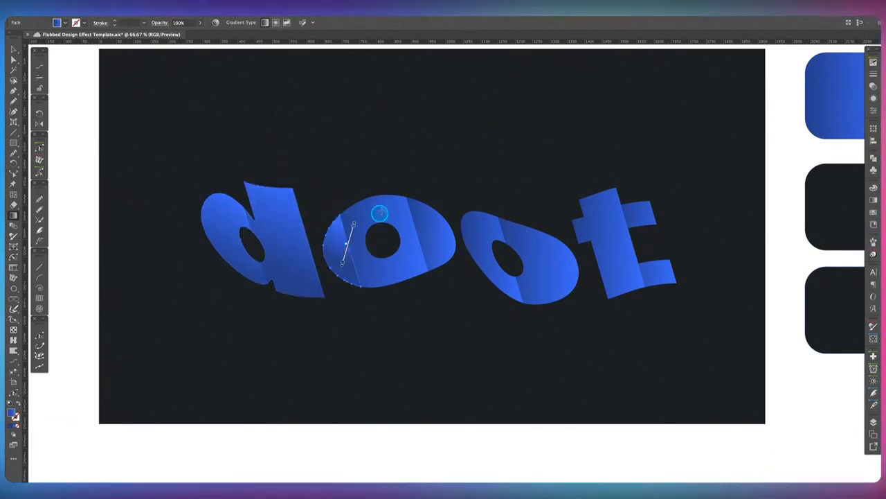
pyautogui.keyDown('super'); pyautogui.click(378, 214); pyautogui.keyUp('super')
pyautogui.moveTo(435, 241); pyautogui.dragTo(344, 162)
pyautogui.moveTo(386, 206); pyautogui.dragTo(382, 234)
pyautogui.keyDown('super'); pyautogui.click(422, 230); pyautogui.keyUp('super')
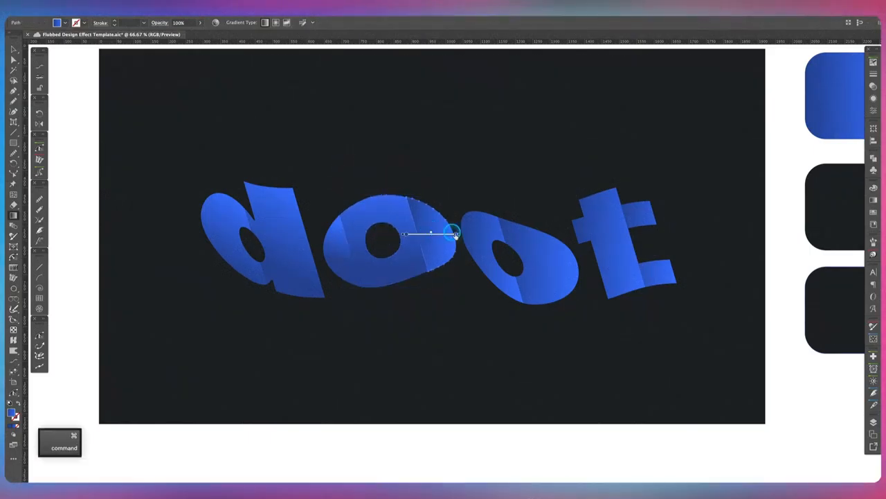
pyautogui.moveTo(450, 233); pyautogui.dragTo(418, 185)
# Re-angle the gradients on both pieces of the second o diagonally with the Gradient tool.
pyautogui.keyDown('super'); pyautogui.click(488, 225); pyautogui.keyUp('super')
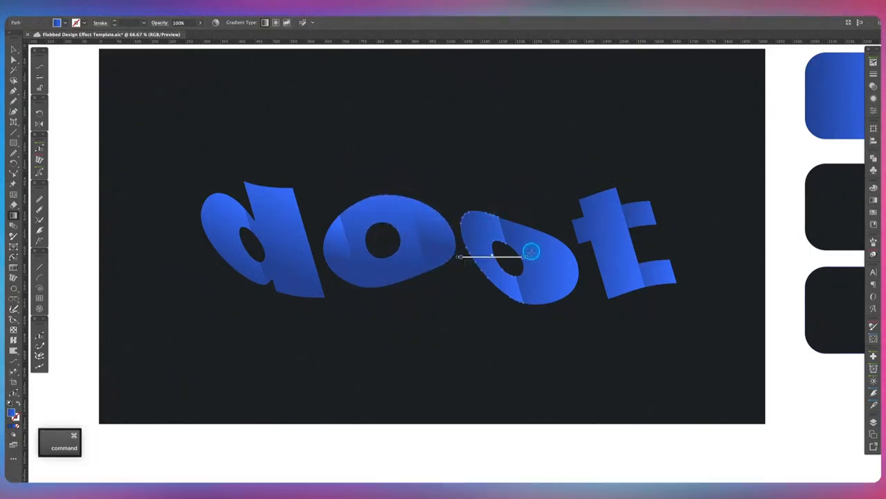
pyautogui.moveTo(530, 254); pyautogui.dragTo(493, 191)
pyautogui.keyDown('super'); pyautogui.click(532, 236); pyautogui.keyUp('super')
pyautogui.moveTo(586, 259); pyautogui.dragTo(517, 192)
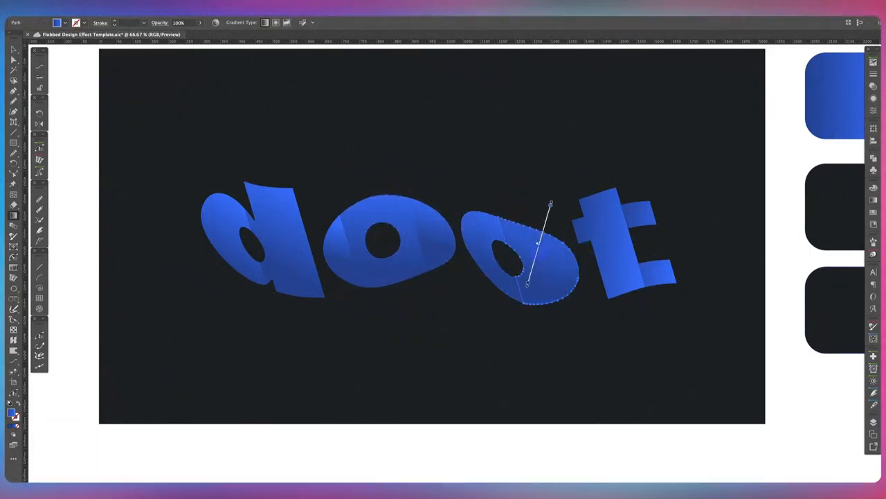
# Re-angle the gradients on the t's stem and right pieces diagonally.
pyautogui.keyDown('super'); pyautogui.click(609, 240); pyautogui.keyUp('super')
pyautogui.moveTo(657, 242); pyautogui.dragTo(593, 164)
pyautogui.moveTo(585, 205); pyautogui.dragTo(607, 227)
pyautogui.keyDown('super'); pyautogui.click(641, 212); pyautogui.keyUp('super')
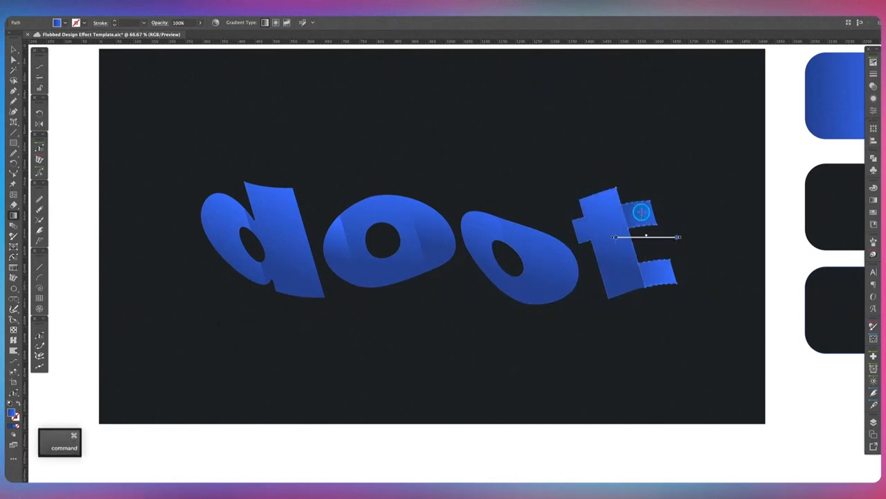
pyautogui.moveTo(682, 236); pyautogui.dragTo(642, 185)
pyautogui.moveTo(627, 217)
pyautogui.mouseDown()
pyautogui.moveTo(651, 228)
pyautogui.moveTo(645, 234)
pyautogui.mouseUp()
# Nudge the d's bowl upward and bring it to the front.
pyautogui.press('v')
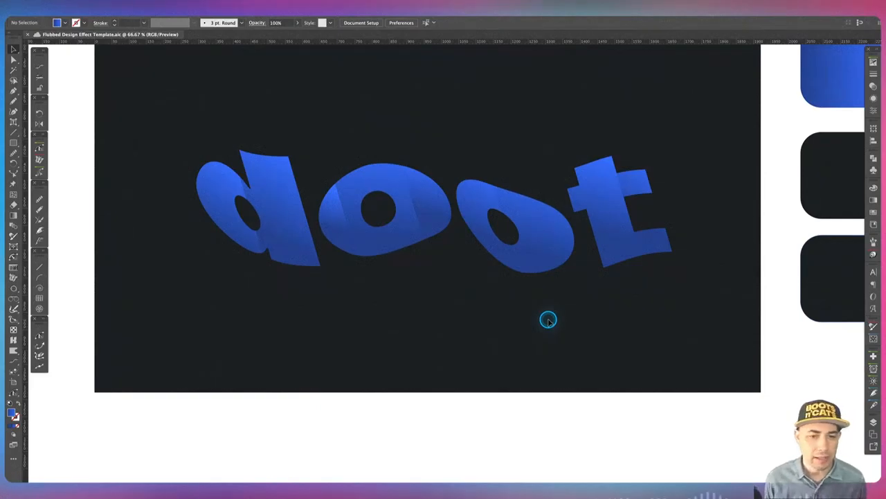
pyautogui.click(208, 179)
pyautogui.hotkey('shift', 'Up')
pyautogui.hotkey('shift', 'Up')
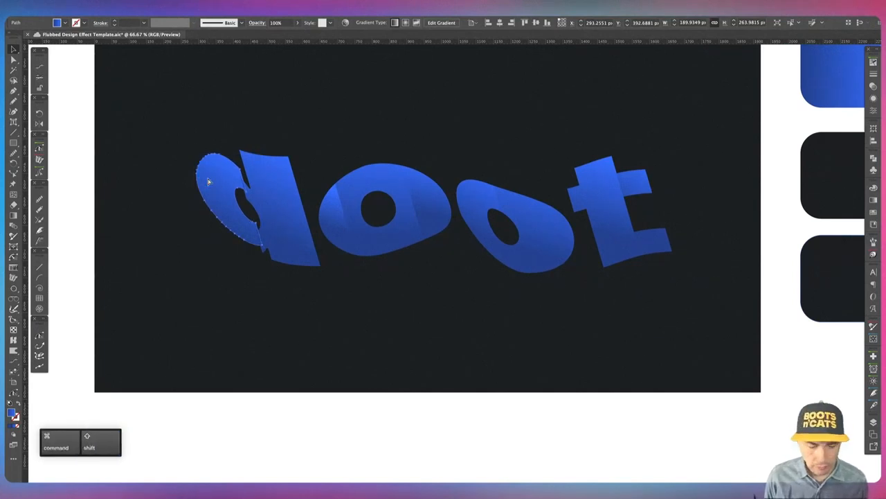
pyautogui.hotkey('ctrl', 'shift', ']')
# Nudge the first o's right piece downward and send it one level backward.
pyautogui.click(346, 292)
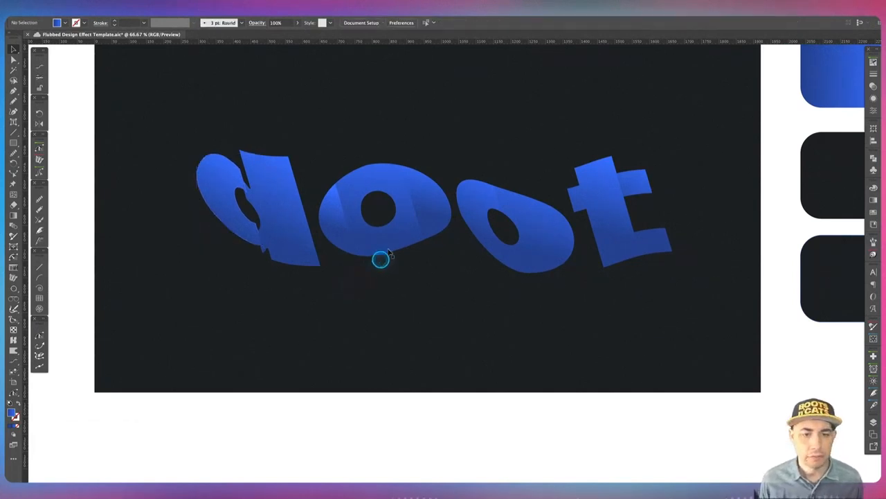
pyautogui.click(433, 231)
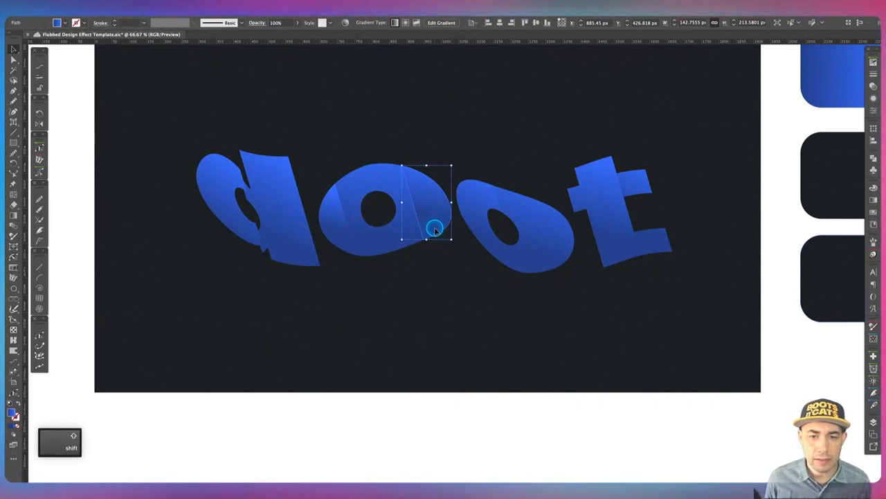
pyautogui.hotkey('shift', 'Down')
pyautogui.hotkey('shift', 'Down')
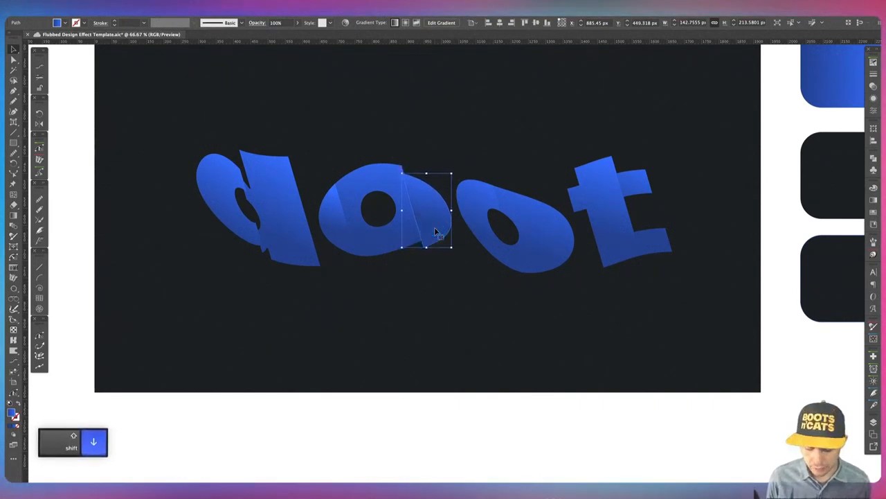
pyautogui.press('super+bracketleft')
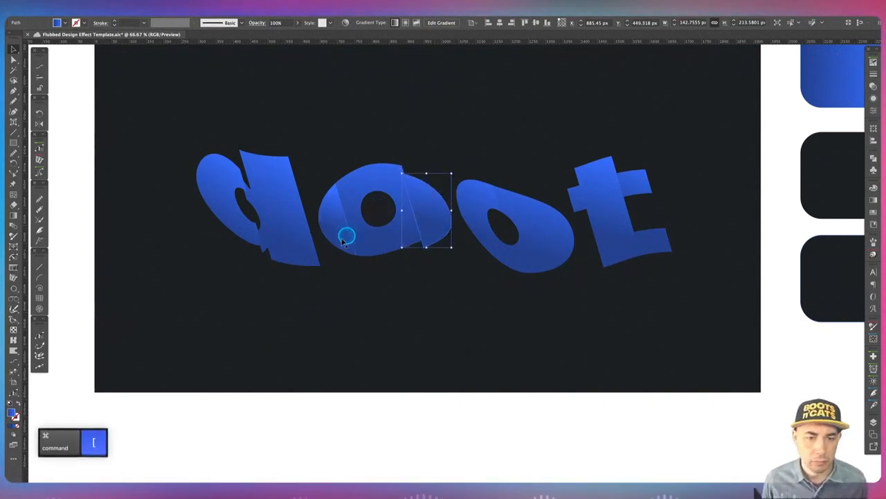
# Nudge the first o's left piece upward and bring it to the front.
pyautogui.click(339, 240)
pyautogui.hotkey('shift', 'Up')
pyautogui.hotkey('shift', 'Up')
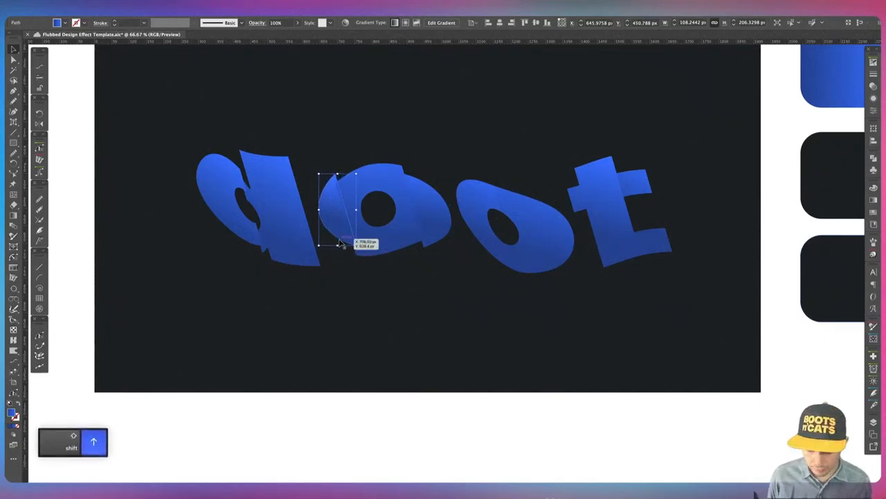
pyautogui.press('super+shift+bracketright')
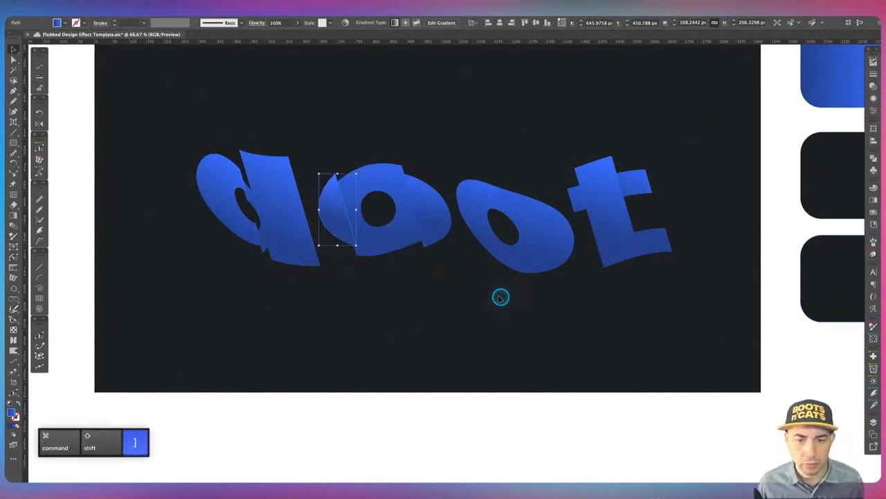
# Delete the leftover compound letter paths by selecting every object with the same appearance.
pyautogui.click(452, 206)
pyautogui.press('BackSpace')
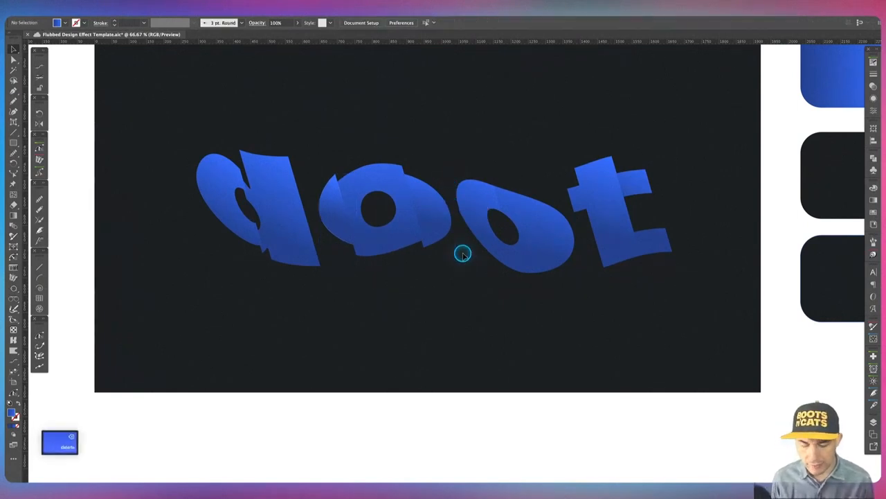
pyautogui.click(450, 208)
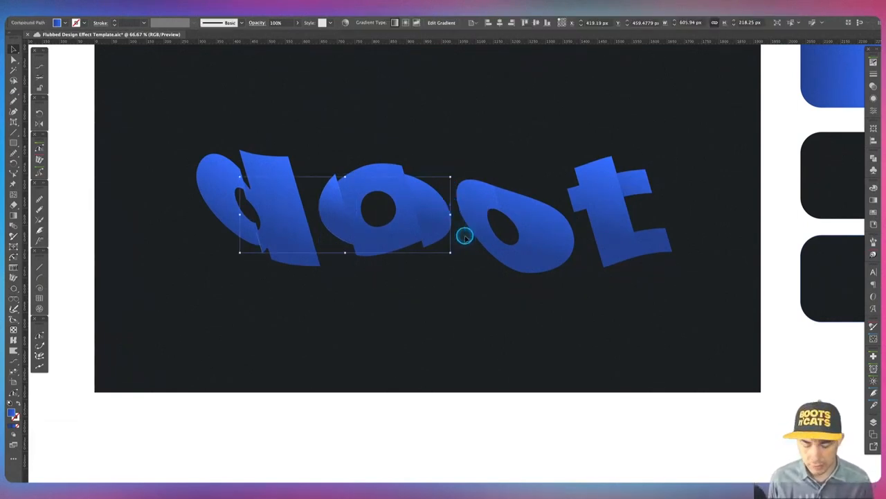
pyautogui.click(125, 2)
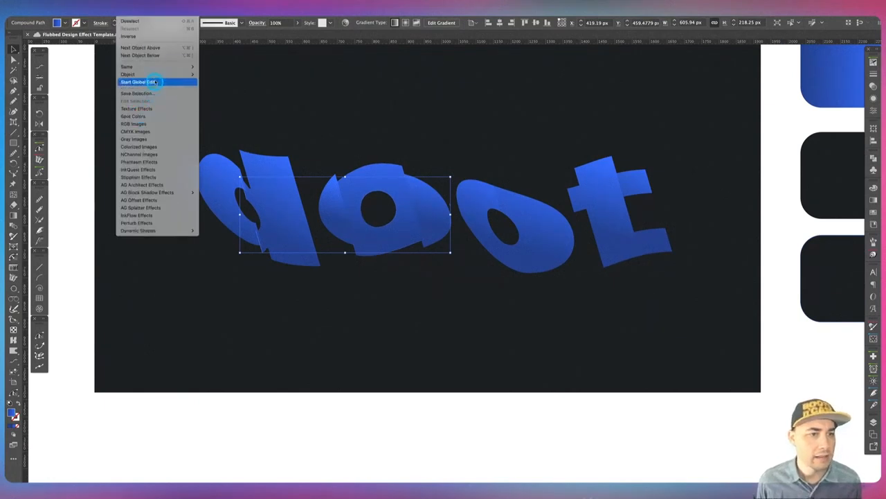
pyautogui.moveTo(158, 69)
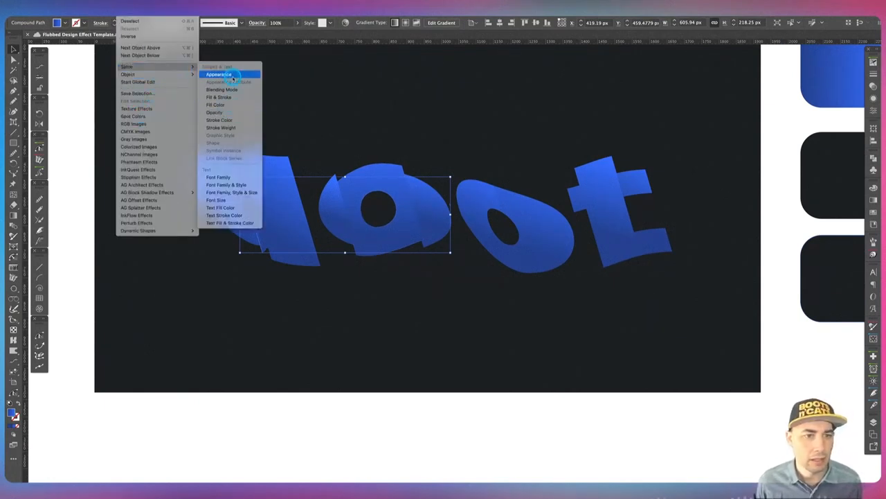
pyautogui.click(230, 74)
pyautogui.press('Delete')
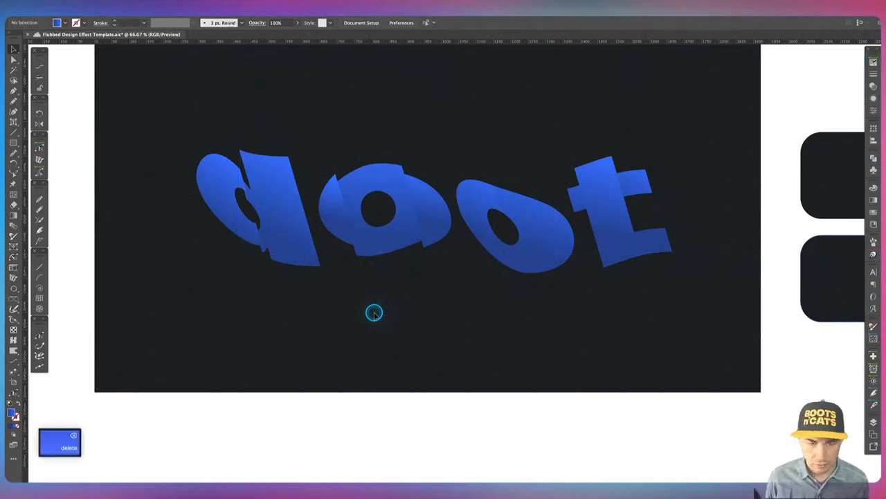
# Nudge the second o's right piece upward.
pyautogui.click(480, 240)
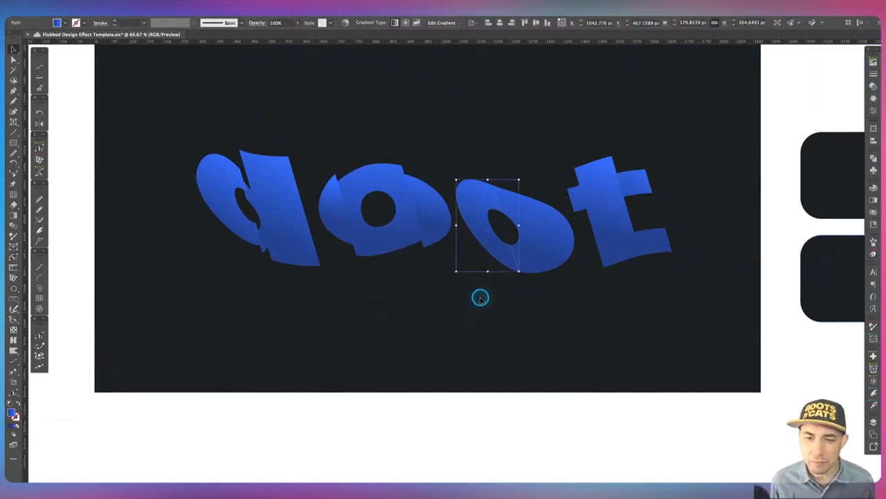
pyautogui.press('shift')
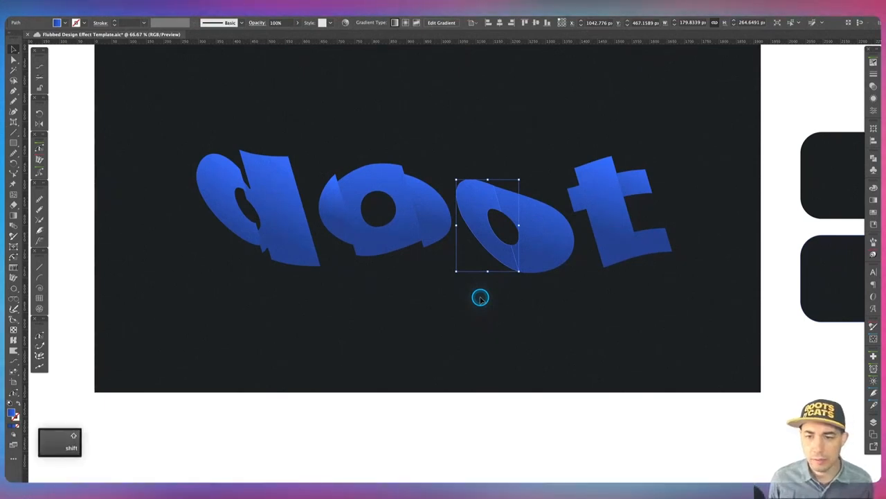
pyautogui.click(538, 254)
pyautogui.press('shift')
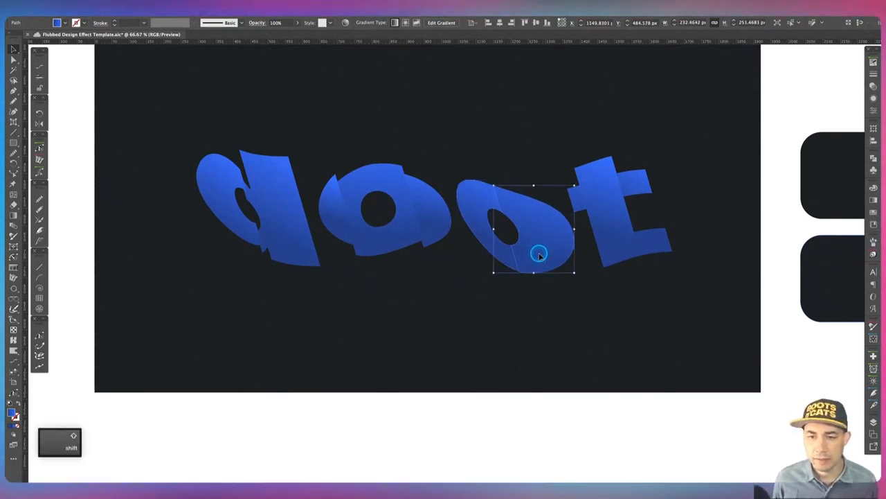
pyautogui.hotkey('shift', 'Up')
pyautogui.hotkey('shift', 'Up')
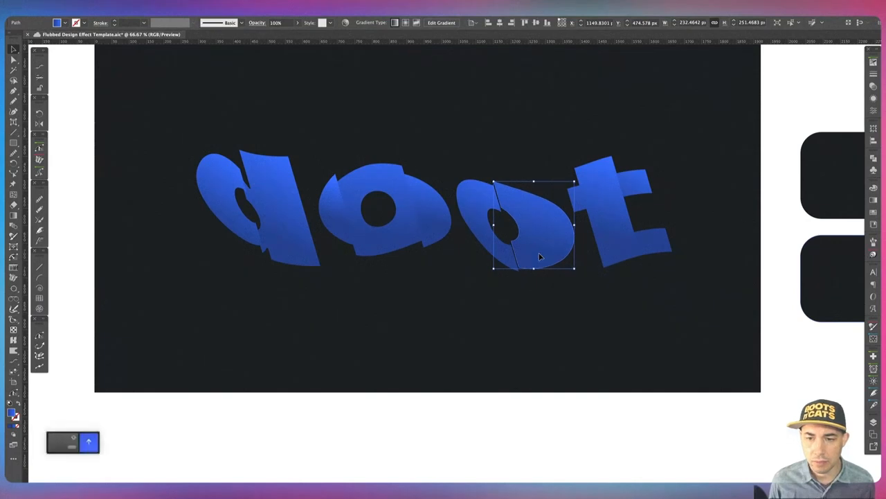
# Nudge the t's stem downward, undoing and redoing some of the moves.
pyautogui.click(618, 211)
pyautogui.hotkey('shift', 'Down')
pyautogui.hotkey('shift', 'Down')
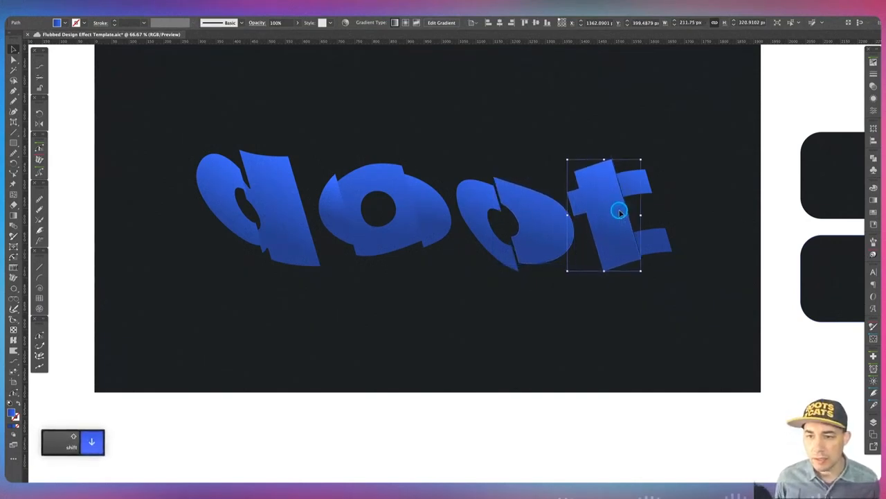
pyautogui.hotkey('shift', 'Down')
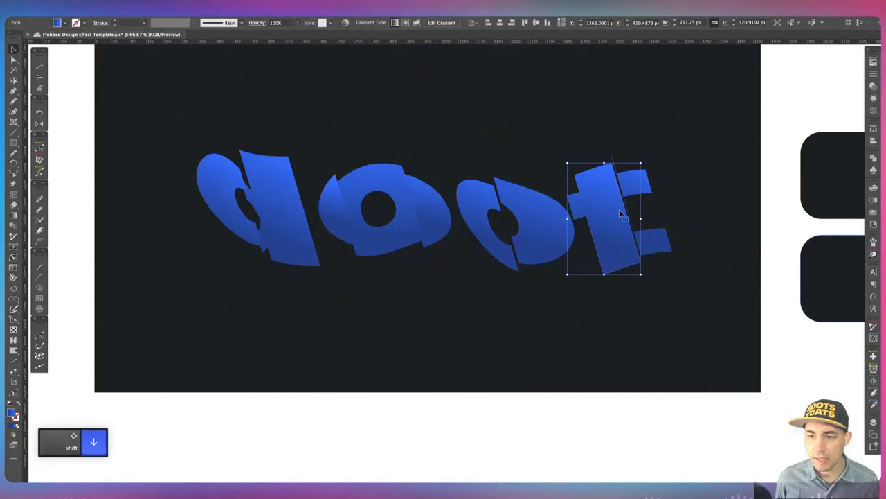
pyautogui.press('super+z')
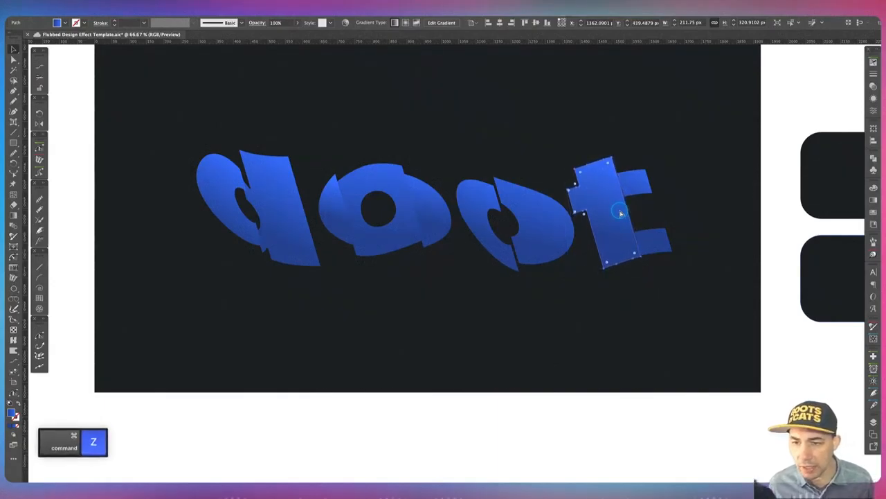
pyautogui.press('super+z')
pyautogui.press('super+shift+z')
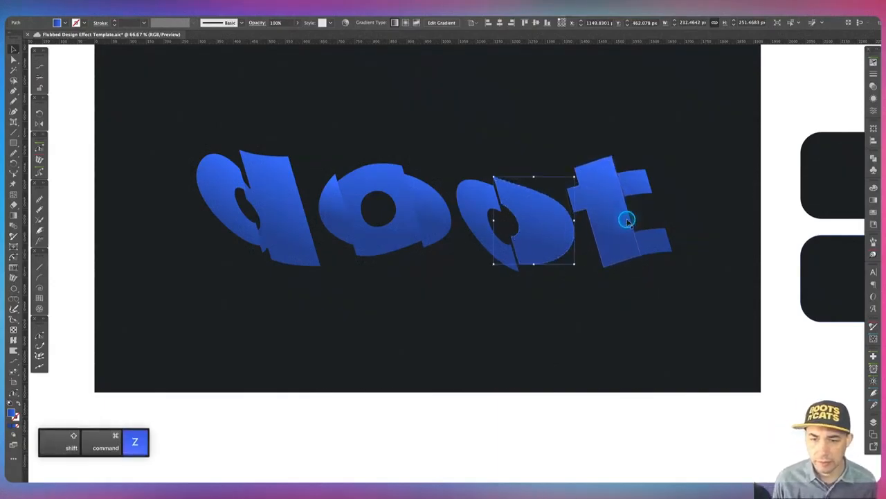
pyautogui.press('super+shift+z')
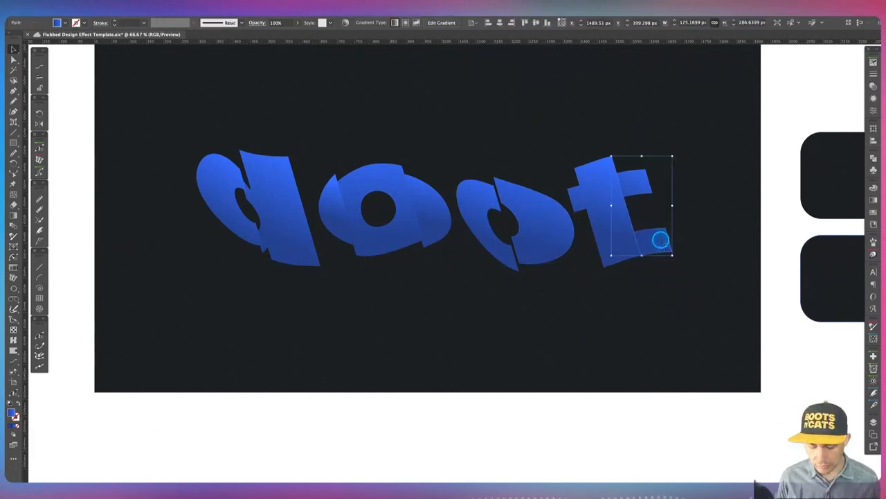
# Nudge the t's right crossbar pieces upward.
pyautogui.press('super+equal')
pyautogui.click(544, 185)
pyautogui.press('a')
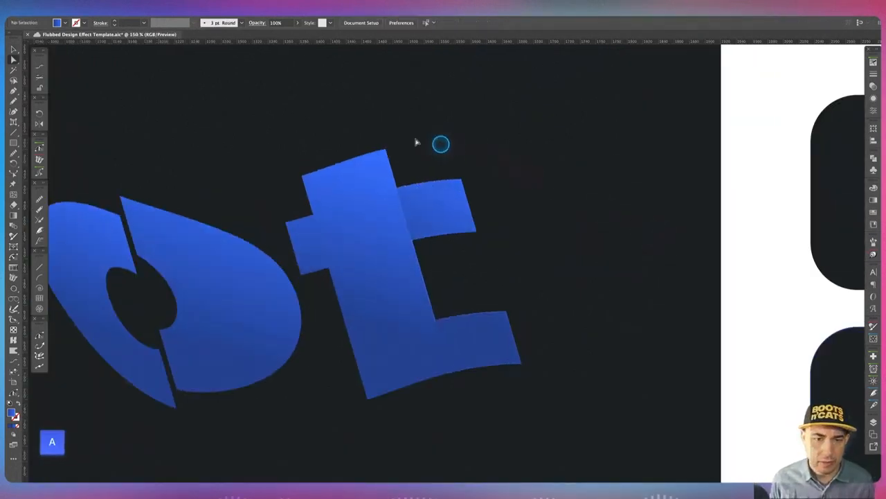
pyautogui.click(440, 201)
pyautogui.press('v')
pyautogui.click(614, 230)
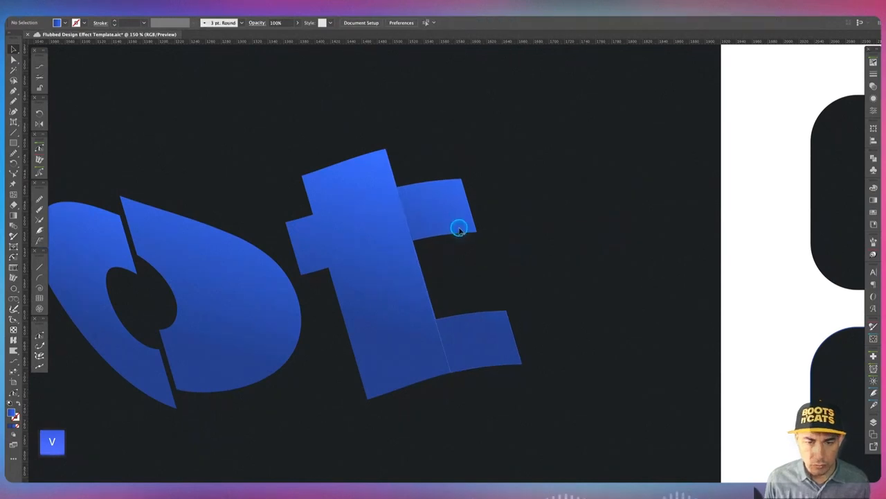
pyautogui.keyDown('shift'); pyautogui.click(459, 229); pyautogui.keyUp('shift')
pyautogui.hotkey('shift', 'Up')
pyautogui.hotkey('shift', 'Up')
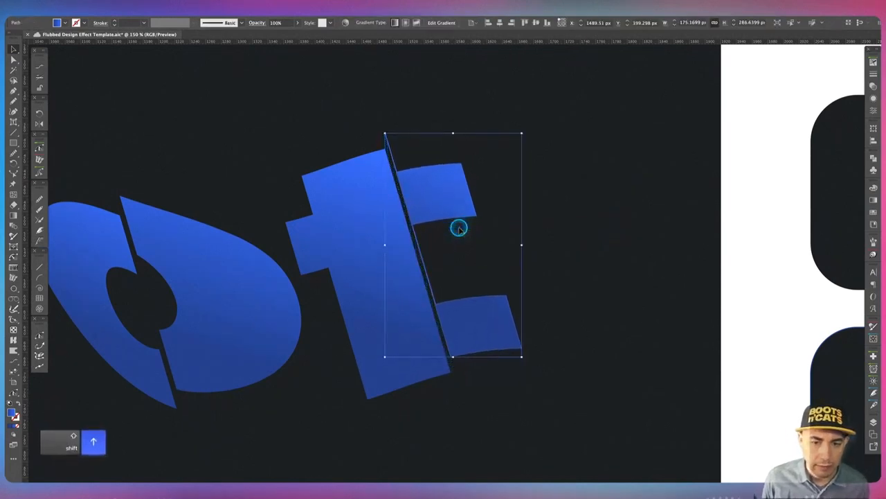
# Examine the stray edge beside the t and review the whole word zoomed out.
pyautogui.press('a')
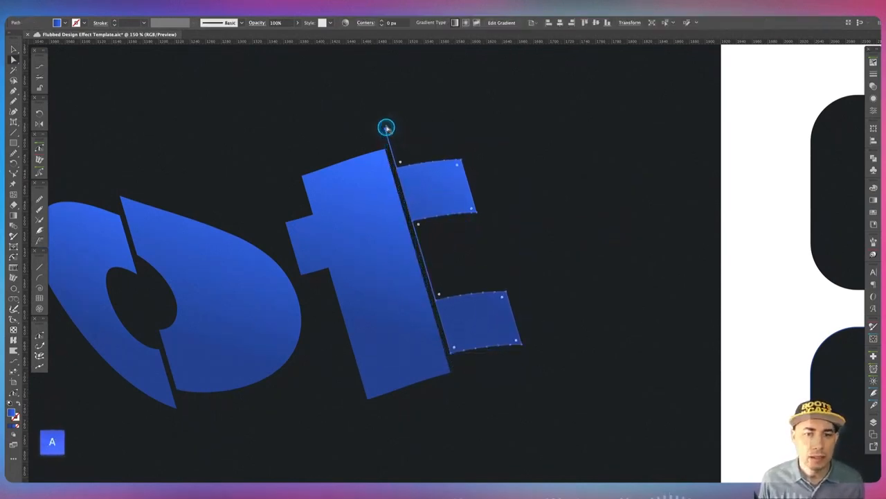
pyautogui.click(408, 118)
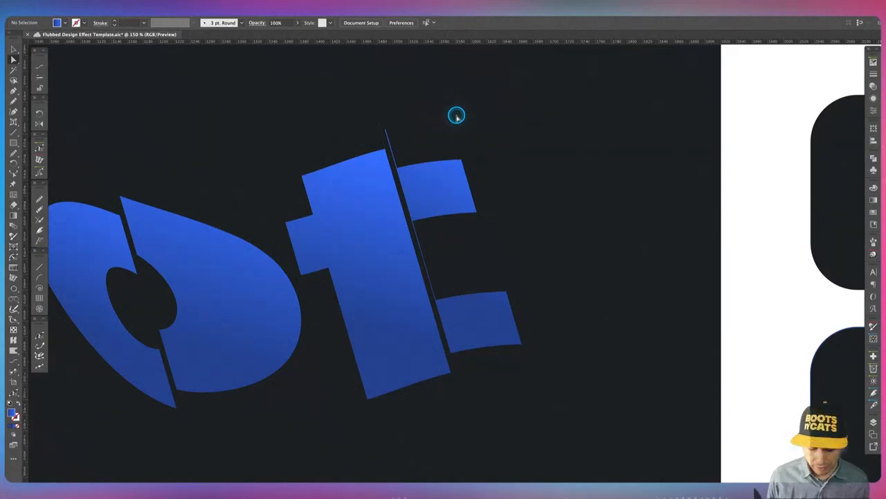
pyautogui.press('super+minus')
pyautogui.press('super+minus')
pyautogui.press('super+minus')
pyautogui.press('space')
pyautogui.moveTo(390, 175); pyautogui.dragTo(390, 175)
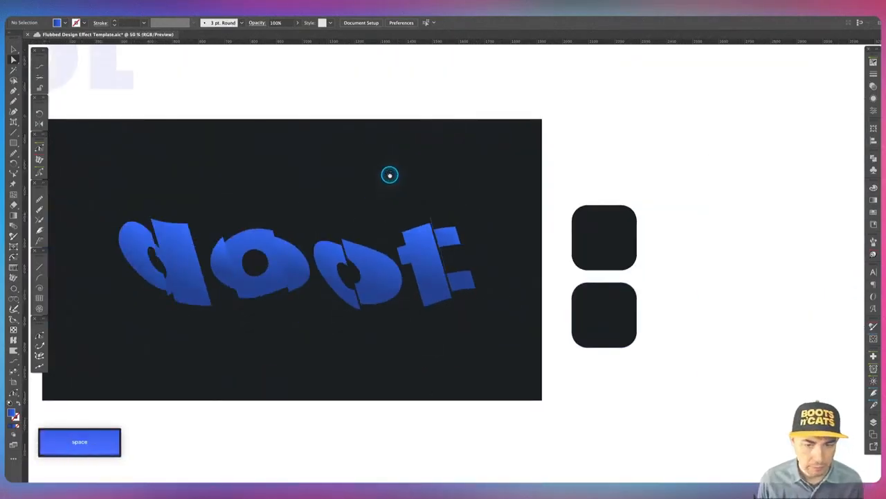
pyautogui.click(530, 340)
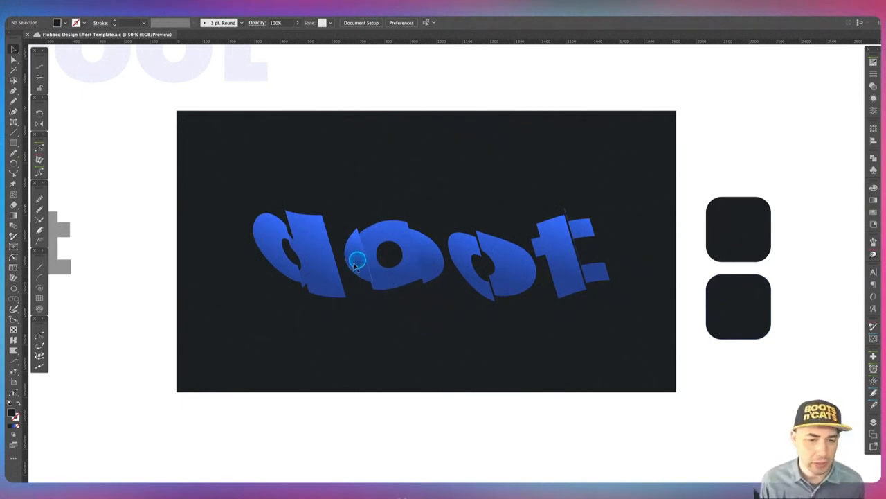
# Duplicate the d's bowl in place and bring the copy to the front.
pyautogui.click(276, 256)
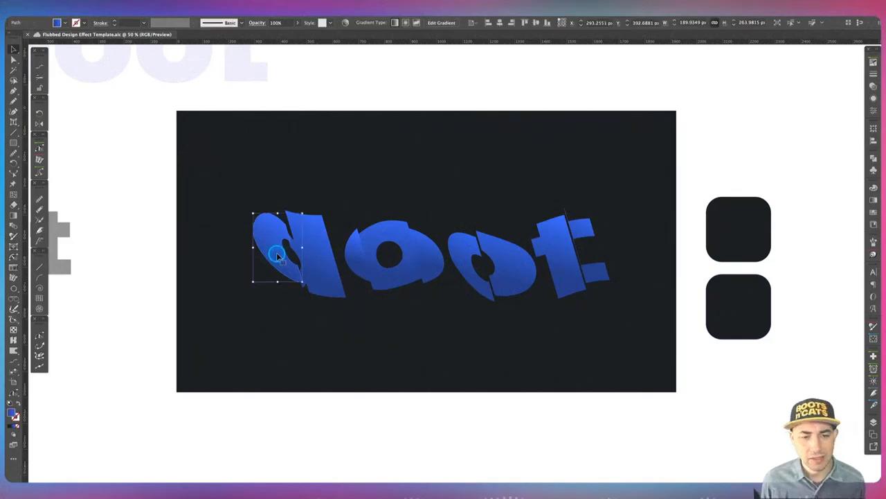
pyautogui.press('super+c')
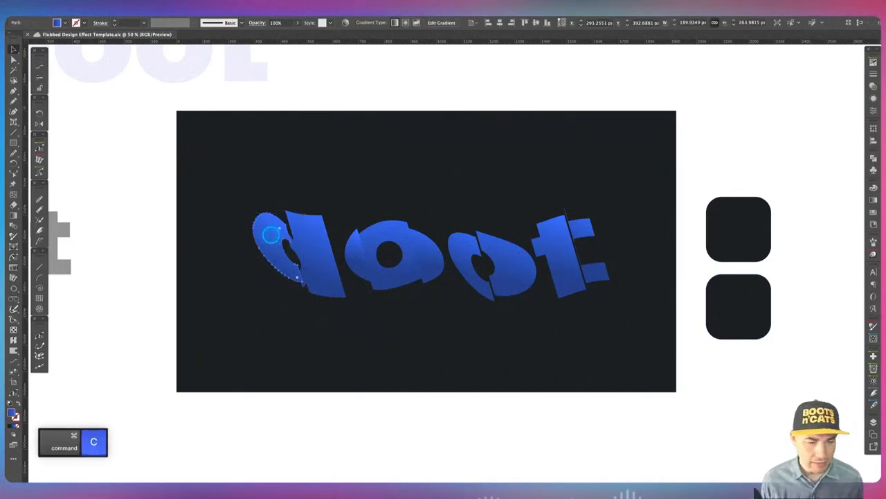
pyautogui.press('super+f')
pyautogui.press('super+shift+bracketright')
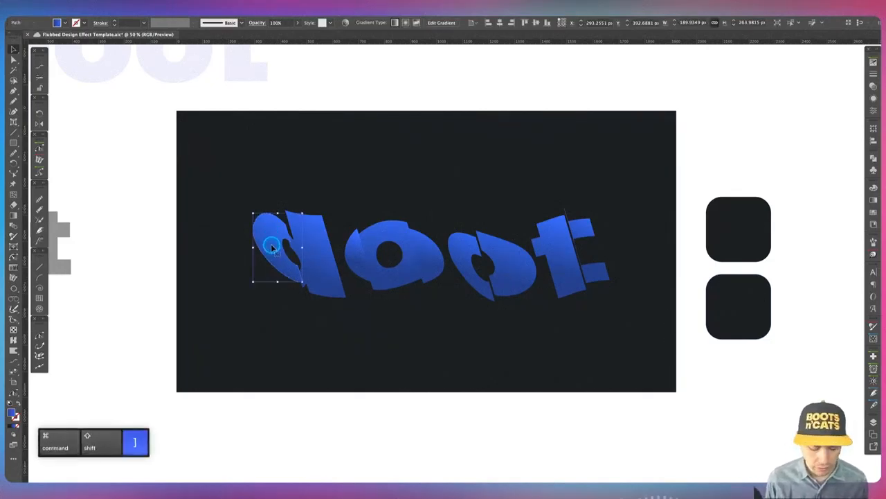
# Give the d's bowl copy the dark background colour and move it down below the word.
pyautogui.press('i')
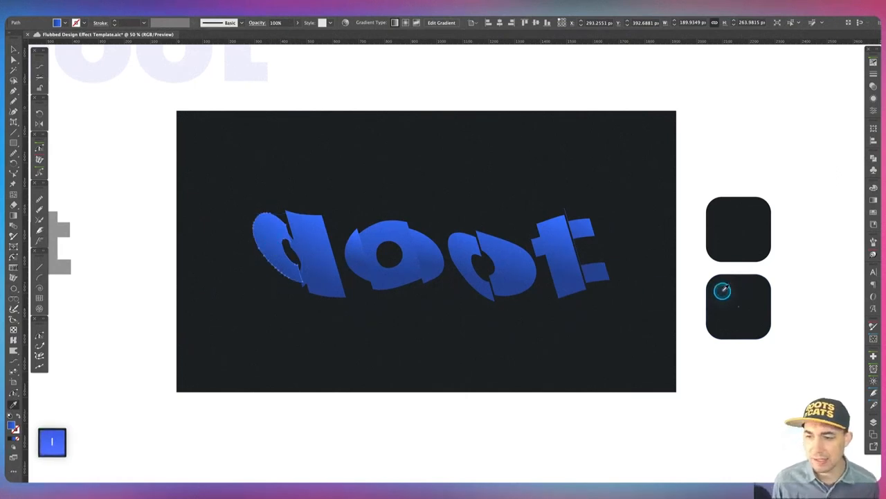
pyautogui.click(722, 291)
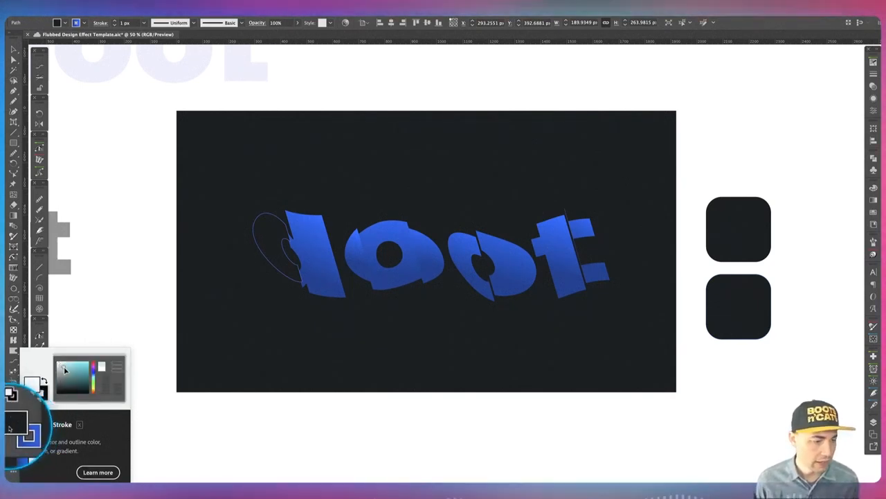
pyautogui.press('v')
pyautogui.click(308, 322)
pyautogui.click(283, 261)
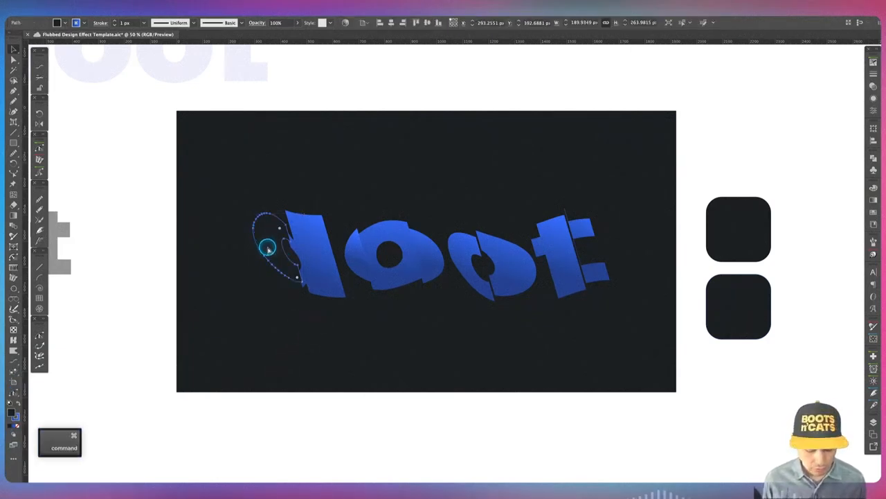
pyautogui.moveTo(267, 242); pyautogui.dragTo(277, 336)
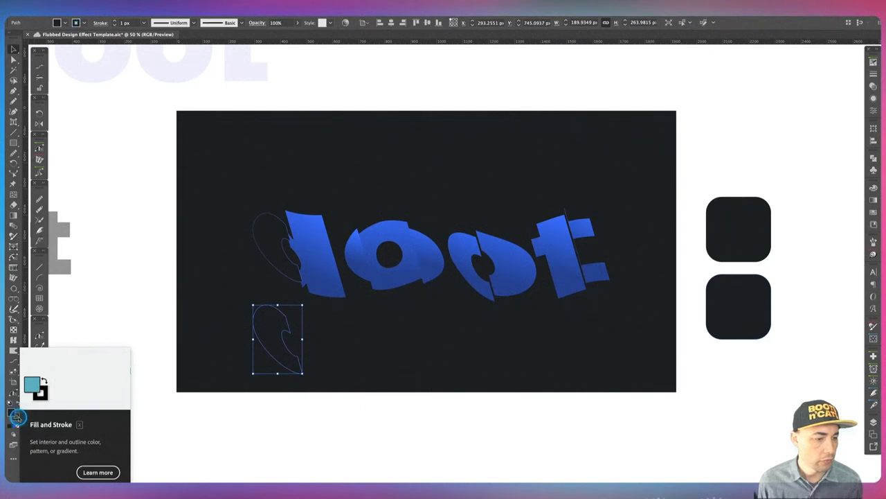
pyautogui.click(340, 351)
pyautogui.click(268, 318)
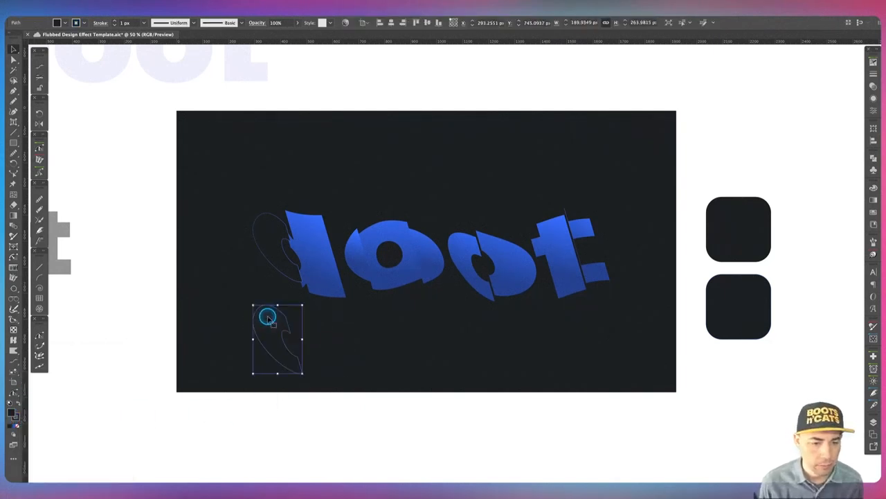
# Bring the upper bowl copy to front, select both bowl copies, and set blend spacing to Specified Distance of 40 px.
pyautogui.click(273, 236)
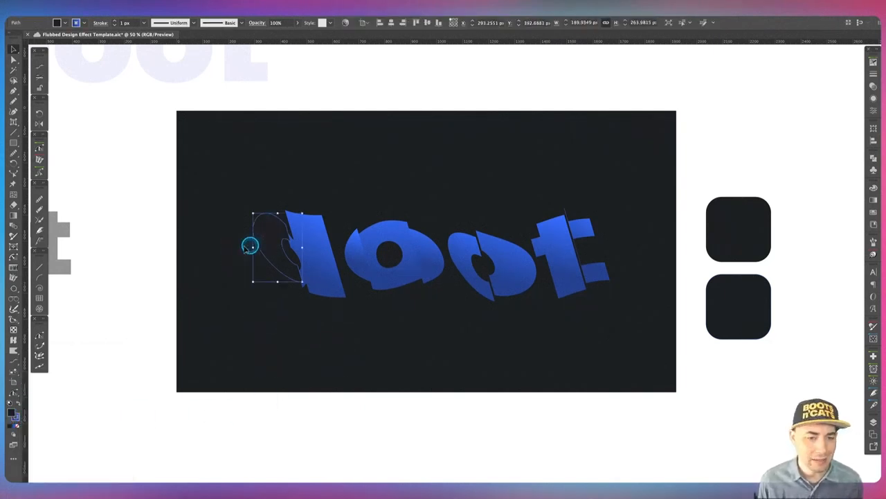
pyautogui.press('super+shift+bracketright')
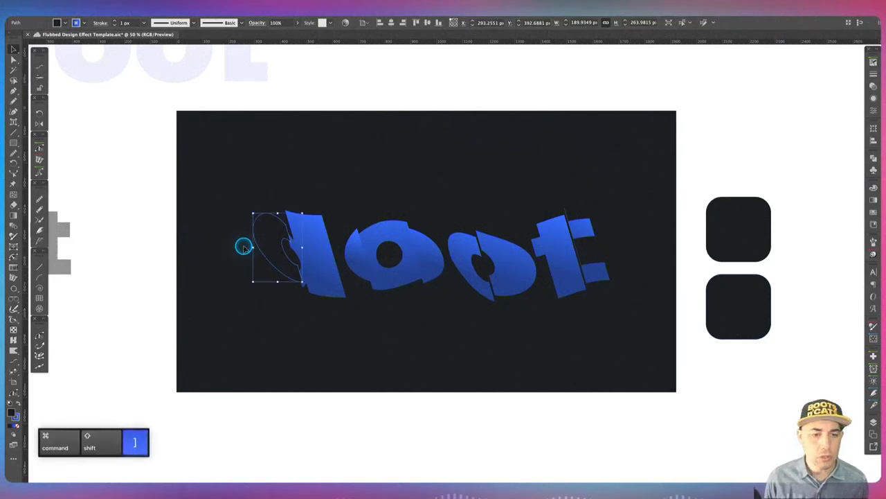
pyautogui.keyDown('shift'); pyautogui.click(272, 336); pyautogui.keyUp('shift')
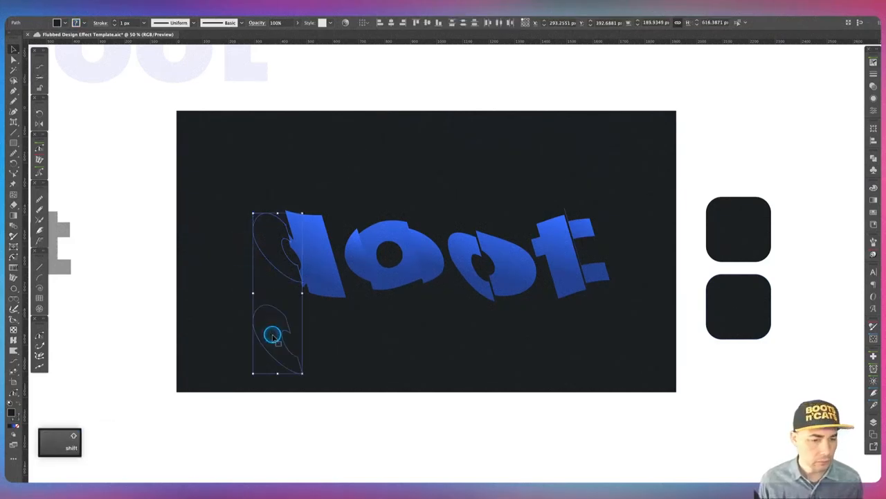
pyautogui.doubleClick(13, 225)
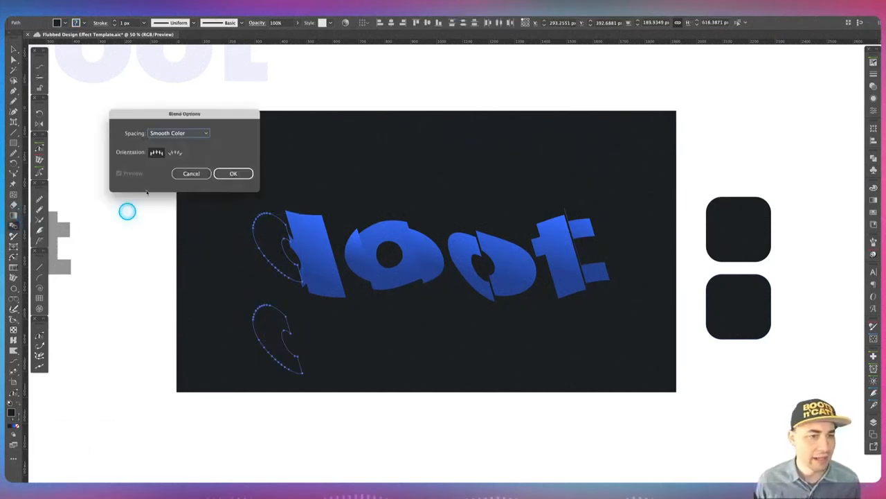
pyautogui.moveTo(171, 116); pyautogui.dragTo(430, 128)
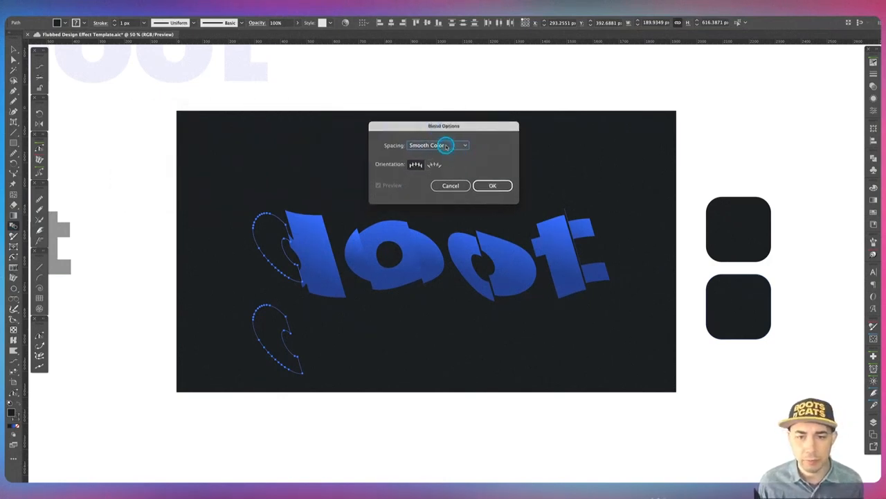
pyautogui.click(447, 146)
pyautogui.click(450, 164)
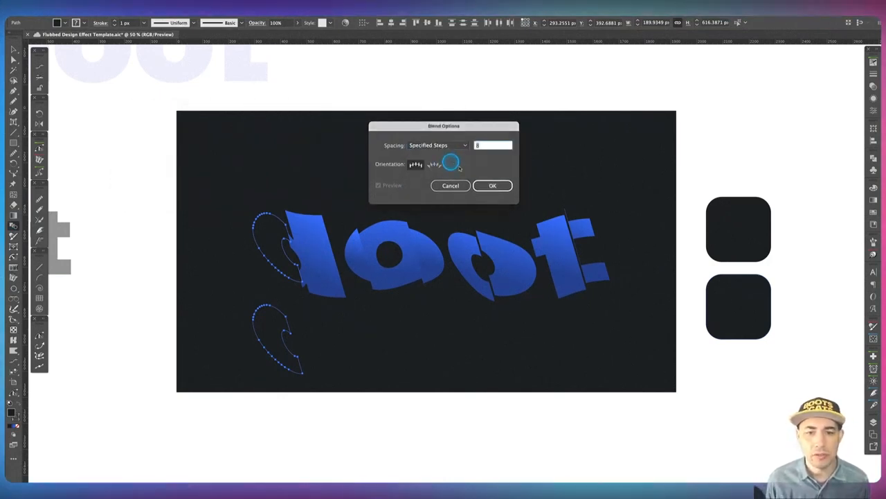
pyautogui.doubleClick(490, 145)
pyautogui.write('40')
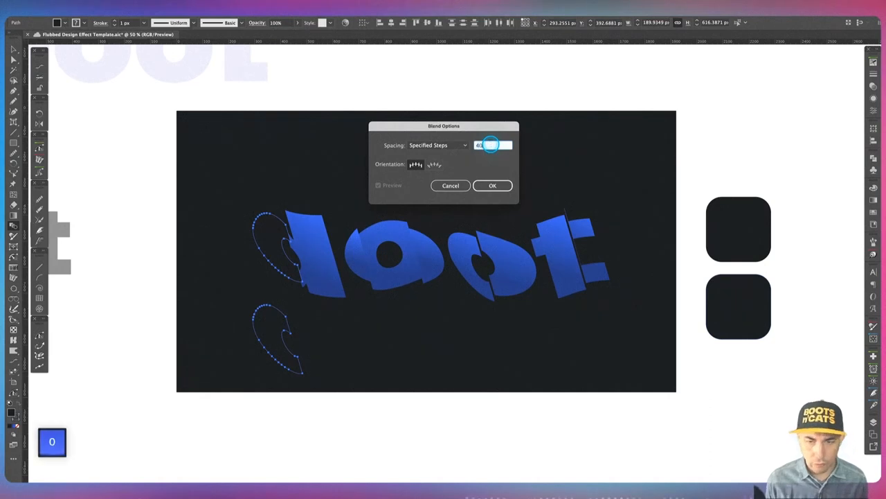
pyautogui.click(451, 146)
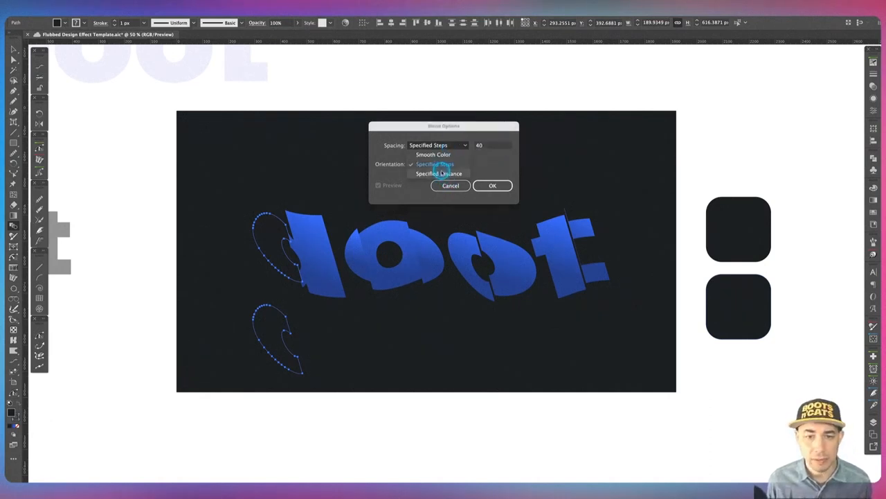
pyautogui.click(439, 173)
pyautogui.doubleClick(486, 146)
pyautogui.write('40')
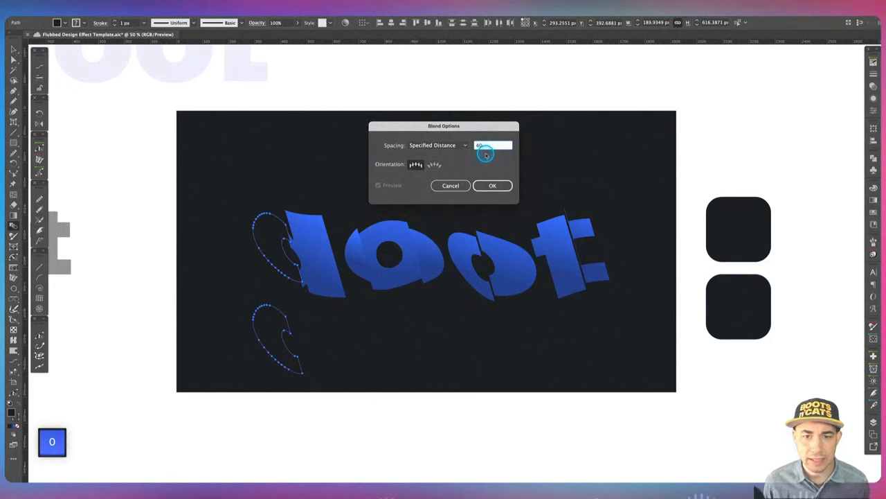
pyautogui.press('Tab')
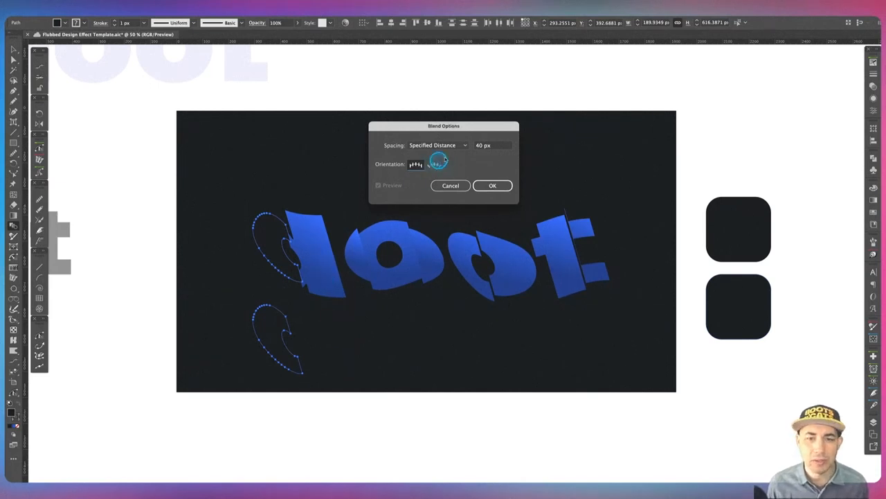
pyautogui.click(500, 185)
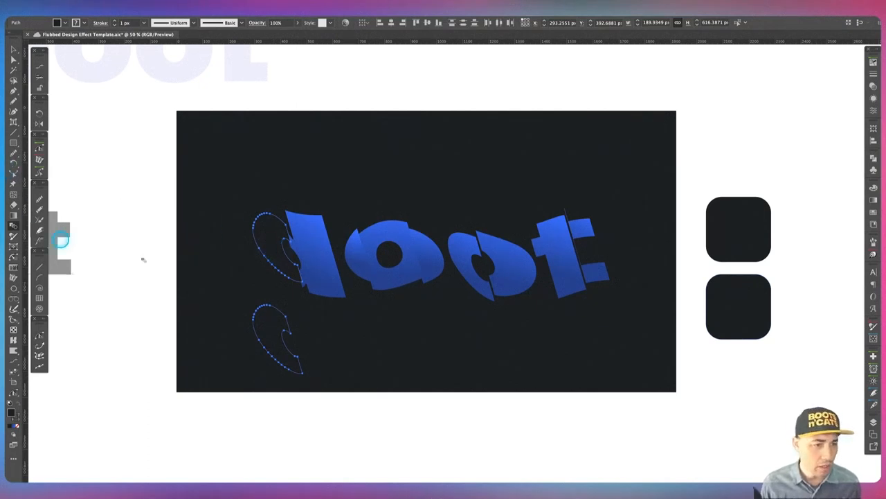
# Blend the two d bowl copies and send the blend two levels backward.
pyautogui.click(269, 236)
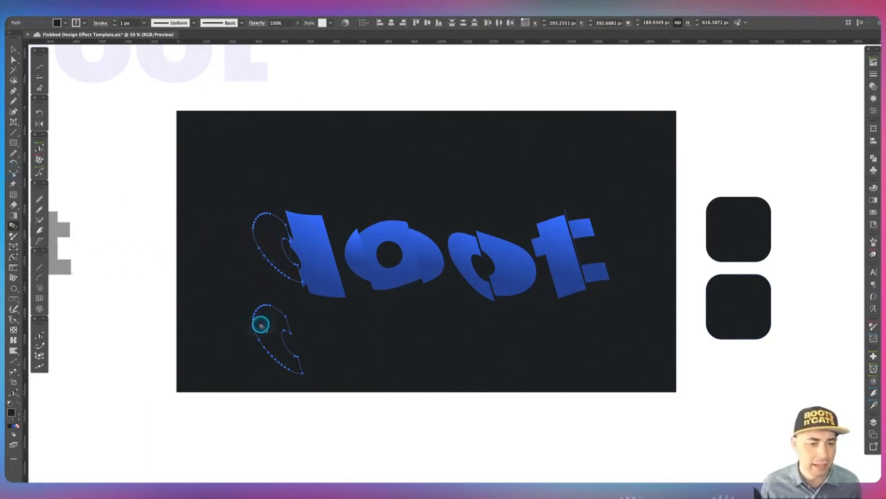
pyautogui.click(263, 326)
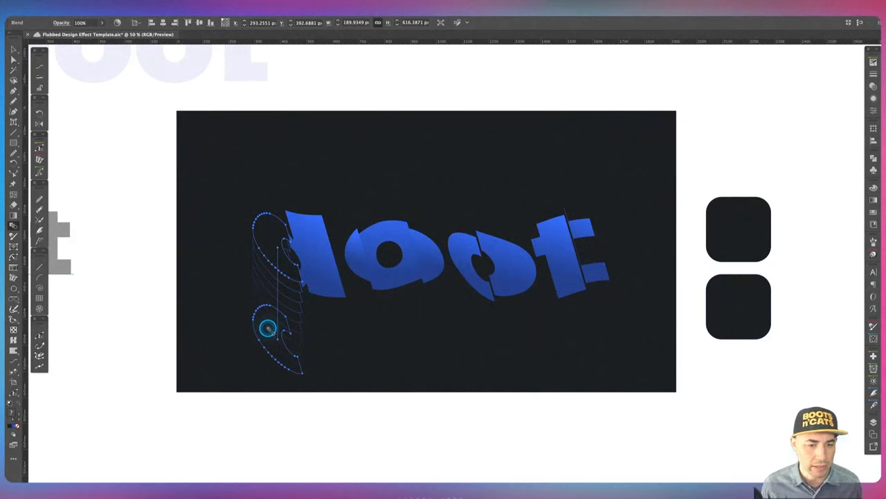
pyautogui.press('v')
pyautogui.click(228, 345)
pyautogui.click(252, 286)
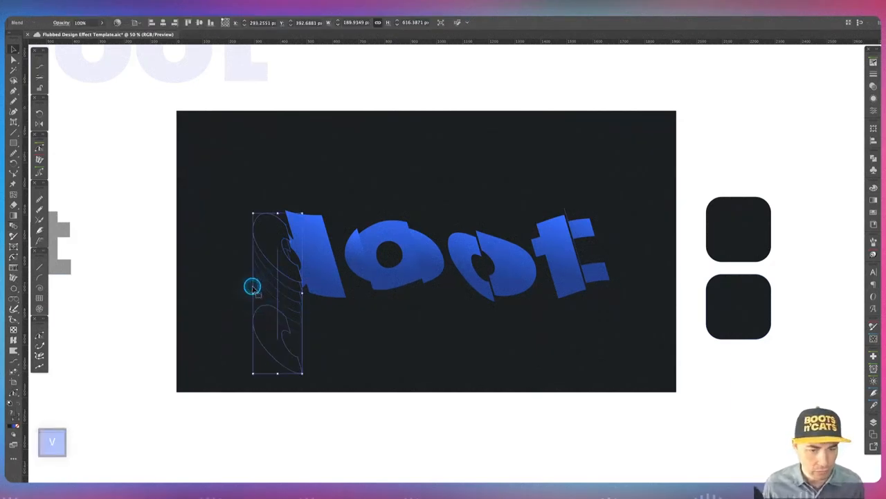
pyautogui.press('super+bracketleft')
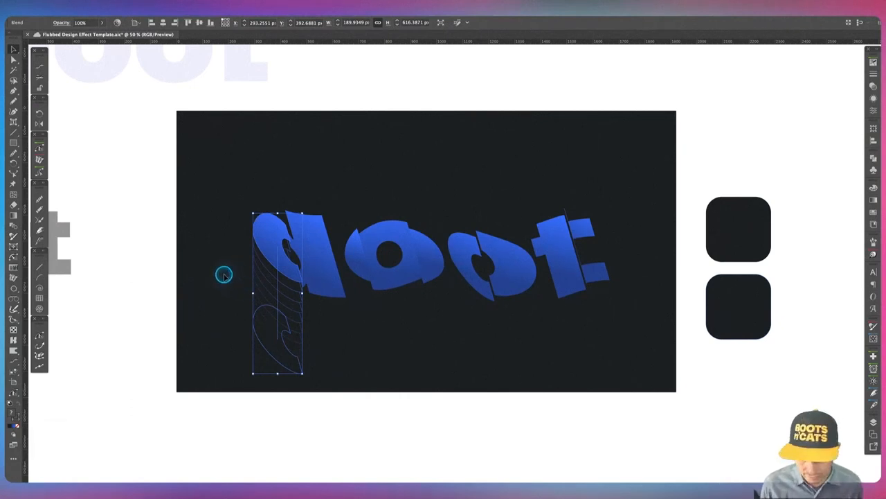
pyautogui.press('super+bracketleft')
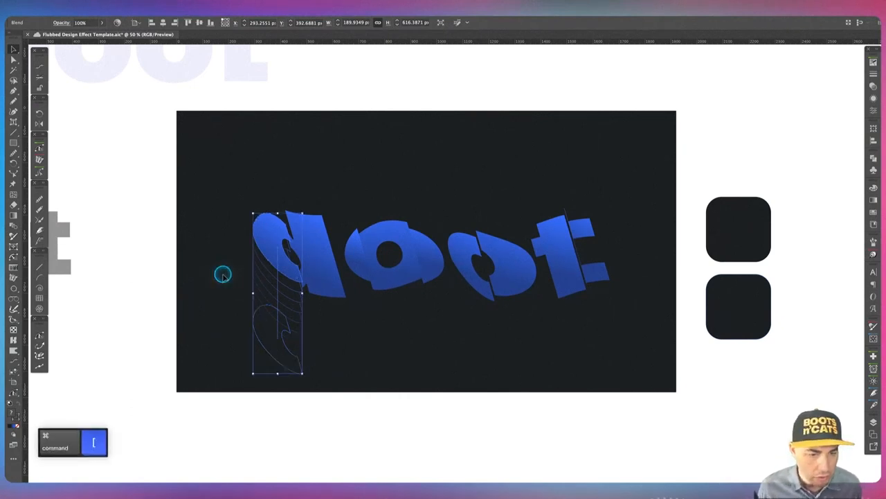
pyautogui.click(223, 275)
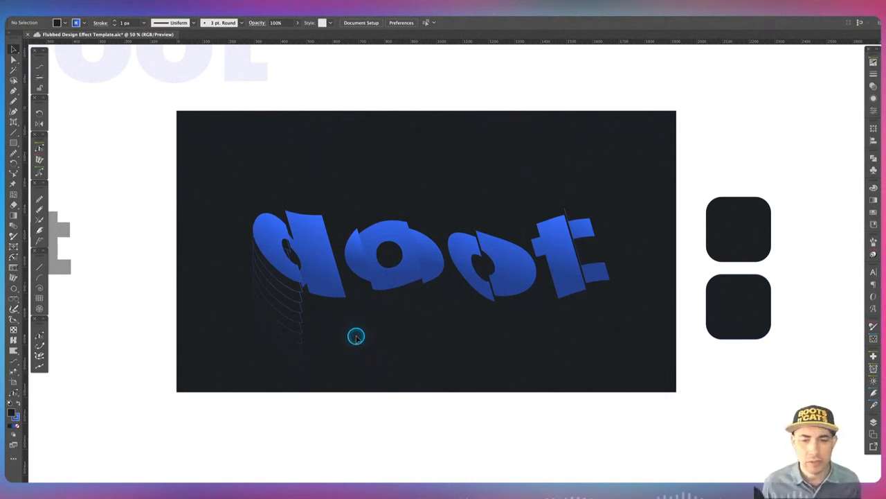
# Make a dark-filled in-place copy of the d's stem and move it down below the word.
pyautogui.click(331, 281)
pyautogui.press('super+c')
pyautogui.press('super+f')
pyautogui.press('super+shift+bracketright')
pyautogui.press('i')
pyautogui.click(413, 355)
pyautogui.press('super+f')
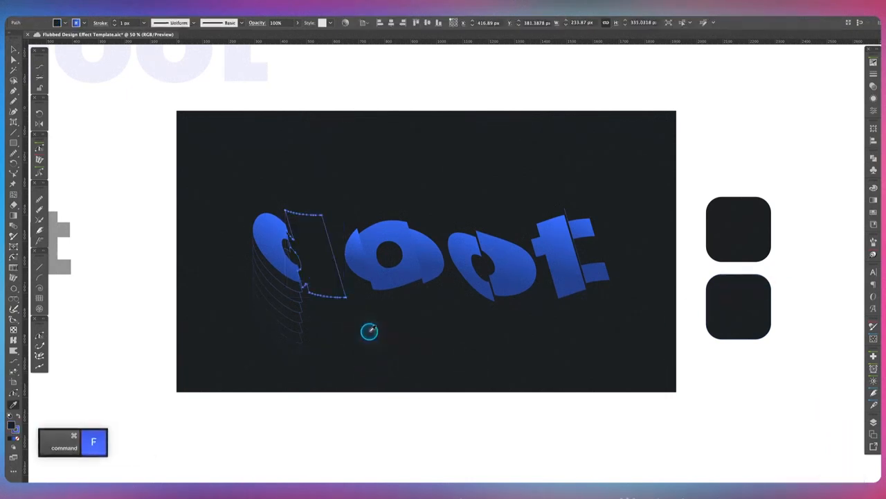
pyautogui.press('v')
pyautogui.moveTo(335, 275); pyautogui.dragTo(335, 359)
pyautogui.moveTo(11, 412); pyautogui.dragTo(15, 416)
# Blend the d's stem copies and send the blend backward behind the letter.
pyautogui.click(329, 275)
pyautogui.press('super+shift+bracketright')
pyautogui.keyDown('shift'); pyautogui.click(312, 345); pyautogui.keyUp('shift')
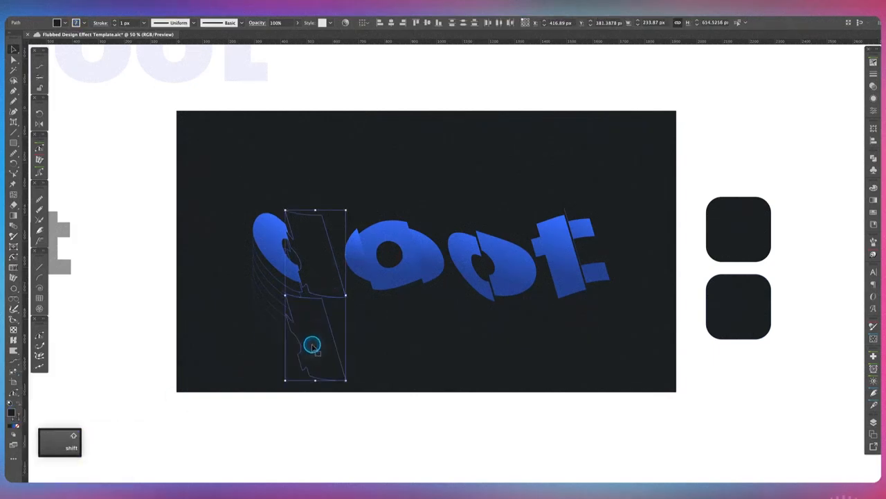
pyautogui.press('w')
pyautogui.click(308, 242)
pyautogui.click(323, 335)
pyautogui.press('v')
pyautogui.press('super+bracketleft')
pyautogui.press('super+bracketleft')
pyautogui.press('super+bracketleft')
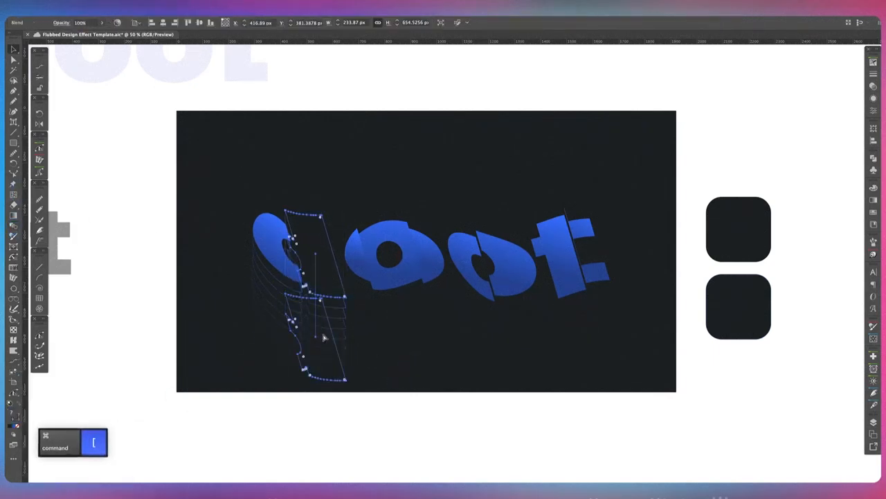
pyautogui.press('super+bracketleft')
pyautogui.click(449, 353)
# Make a dark-filled copy of the first o's left piece and move it down below the word.
pyautogui.press('v')
pyautogui.click(360, 265)
pyautogui.press('super+shift+bracketright')
pyautogui.press('i')
pyautogui.click(528, 348)
pyautogui.press('v')
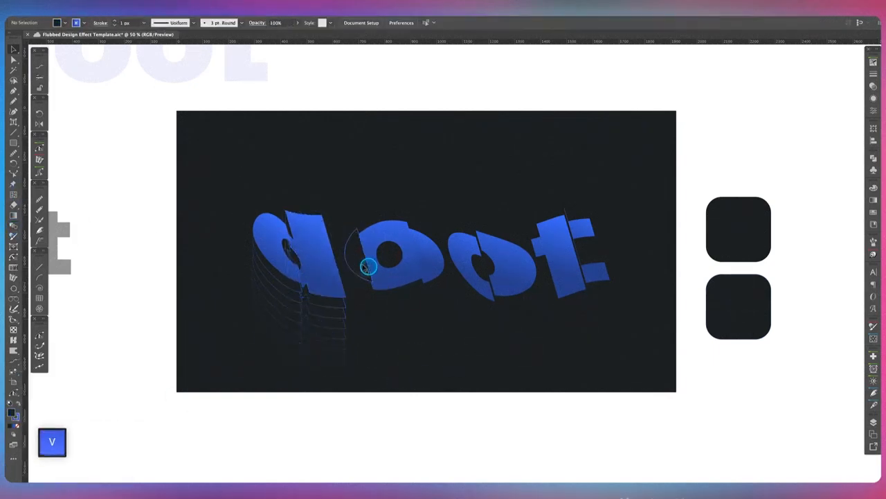
pyautogui.moveTo(366, 267); pyautogui.dragTo(369, 371)
pyautogui.moveTo(11, 412); pyautogui.dragTo(15, 417)
# Blend the first o's left piece copies and send the blend backward.
pyautogui.click(359, 262)
pyautogui.press('super+shift+bracketright')
pyautogui.keyDown('shift'); pyautogui.click(359, 363); pyautogui.keyUp('shift')
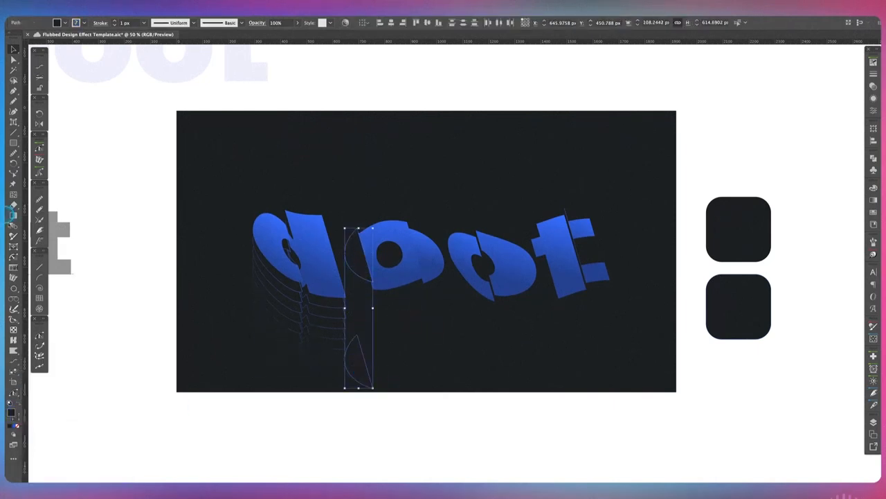
pyautogui.press('w')
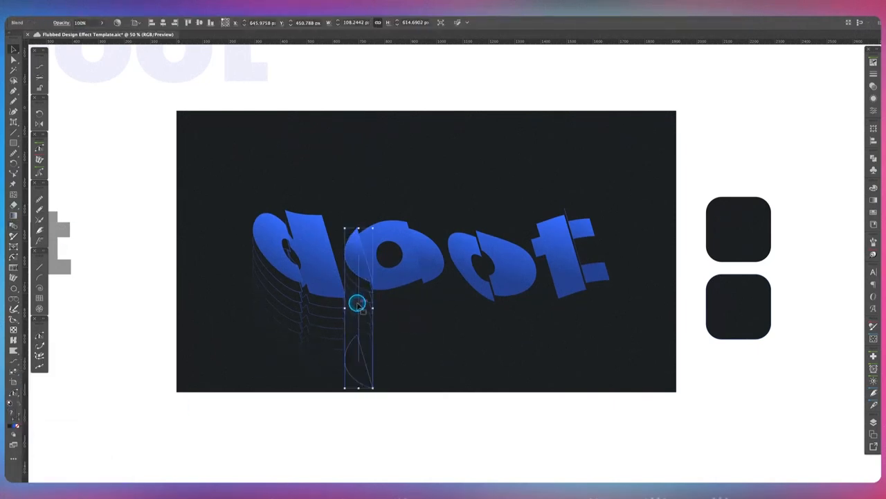
pyautogui.press('super+bracketleft')
# Make a dark-filled in-place copy of the first o's ring piece and move it down below the word.
pyautogui.click(403, 278)
pyautogui.press('super+c')
pyautogui.press('super+f')
pyautogui.press('super+shift+bracketright')
pyautogui.press('i')
pyautogui.click(722, 304)
pyautogui.press('v')
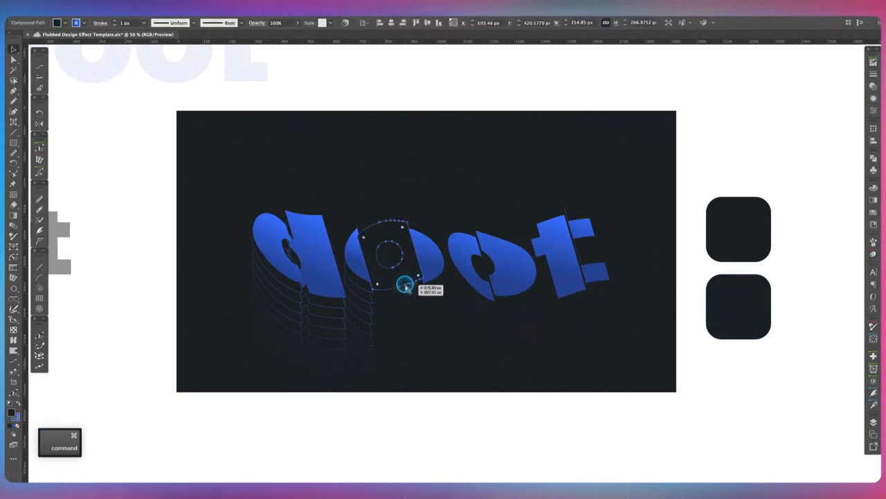
pyautogui.moveTo(405, 285); pyautogui.dragTo(406, 349)
# Blend the first o's ring piece copies and send the blend backward.
pyautogui.keyDown('shift'); pyautogui.click(406, 271); pyautogui.keyUp('shift')
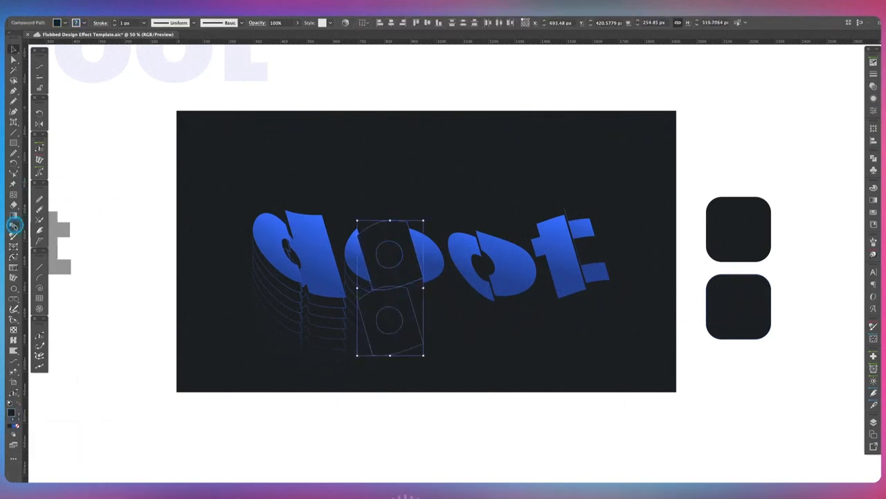
pyautogui.click(14, 225)
pyautogui.click(402, 285)
pyautogui.click(404, 351)
pyautogui.press('v')
pyautogui.click(464, 333)
pyautogui.click(416, 319)
pyautogui.press('super+bracketleft')
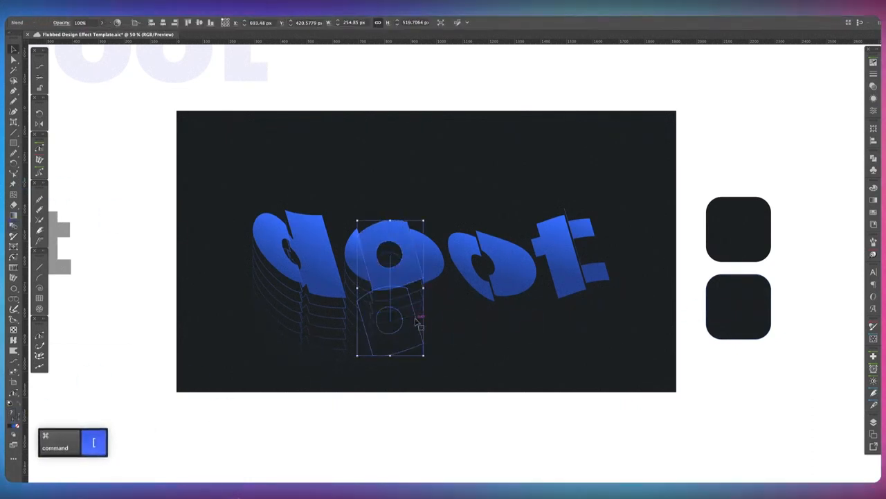
# Make a dark-filled in-place copy of the first o's right piece and move it down below the word.
pyautogui.click(431, 269)
pyautogui.press('super+c')
pyautogui.press('super+f')
pyautogui.press('super+shift+bracketright')
pyautogui.press('i')
pyautogui.click(722, 305)
pyautogui.press('v')
pyautogui.moveTo(432, 279)
pyautogui.mouseDown()
pyautogui.moveTo(454, 339)
pyautogui.moveTo(455, 383)
pyautogui.mouseUp()
pyautogui.click(498, 354)
# Blend the first o's right piece copies and send the blend backward.
pyautogui.click(439, 266)
pyautogui.keyDown('shift'); pyautogui.click(446, 378); pyautogui.keyUp('shift')
pyautogui.press('w')
pyautogui.click(432, 258)
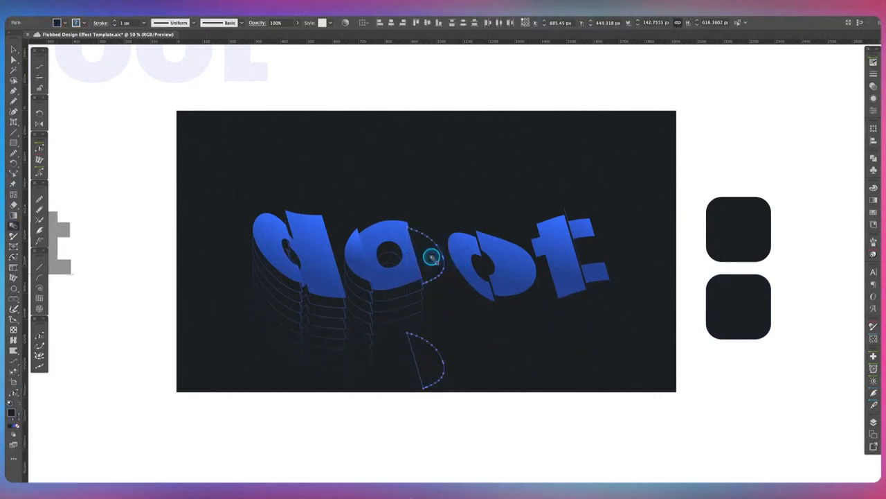
pyautogui.click(432, 368)
pyautogui.press('v')
pyautogui.click(520, 354)
pyautogui.click(438, 358)
pyautogui.press('super+bracketleft')
pyautogui.click(518, 368)
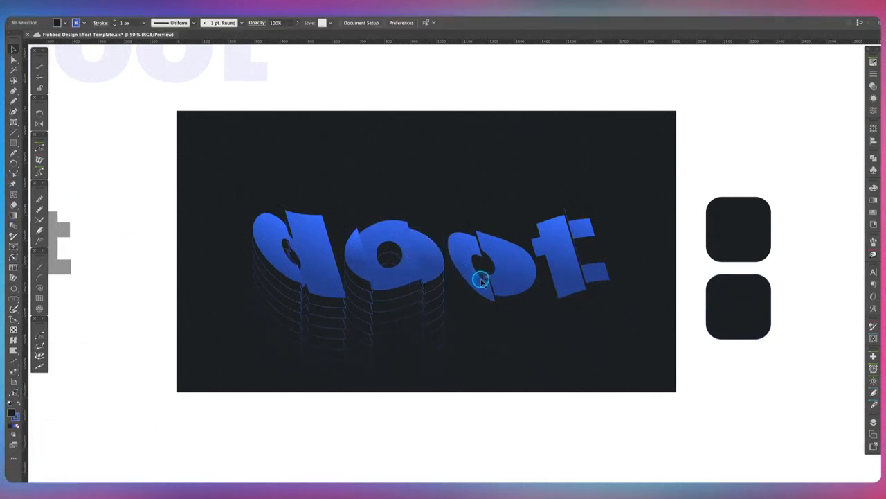
# Make a dark-filled in-place copy of the second o's left piece and move it down below the word.
pyautogui.click(481, 279)
pyautogui.press('super+c')
pyautogui.press('super+f')
pyautogui.press('i')
pyautogui.click(724, 304)
pyautogui.press('v')
pyautogui.moveTo(483, 281); pyautogui.dragTo(494, 342)
pyautogui.click(538, 333)
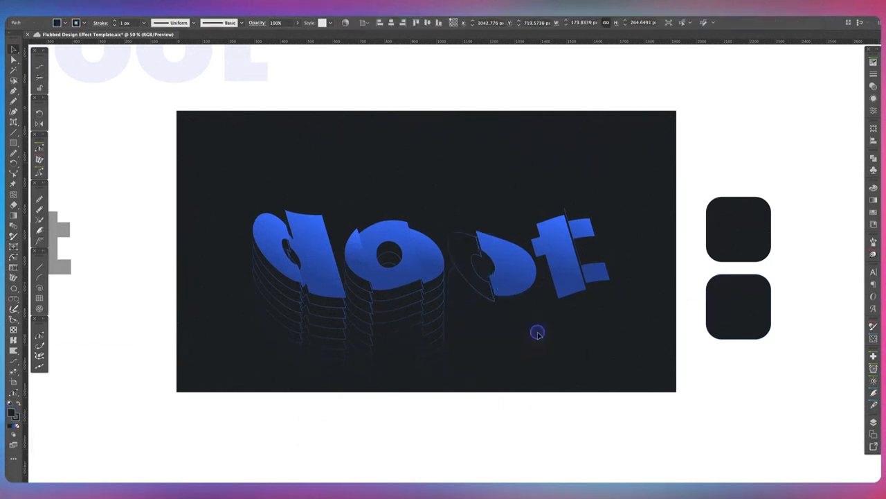
# Blend the second o's left piece copies and send the blend backward.
pyautogui.click(481, 282)
pyautogui.keyDown('shift'); pyautogui.click(468, 339); pyautogui.keyUp('shift')
pyautogui.press('w')
pyautogui.click(468, 263)
pyautogui.click(468, 330)
pyautogui.press('v')
pyautogui.click(483, 311)
pyautogui.press('super+bracketleft')
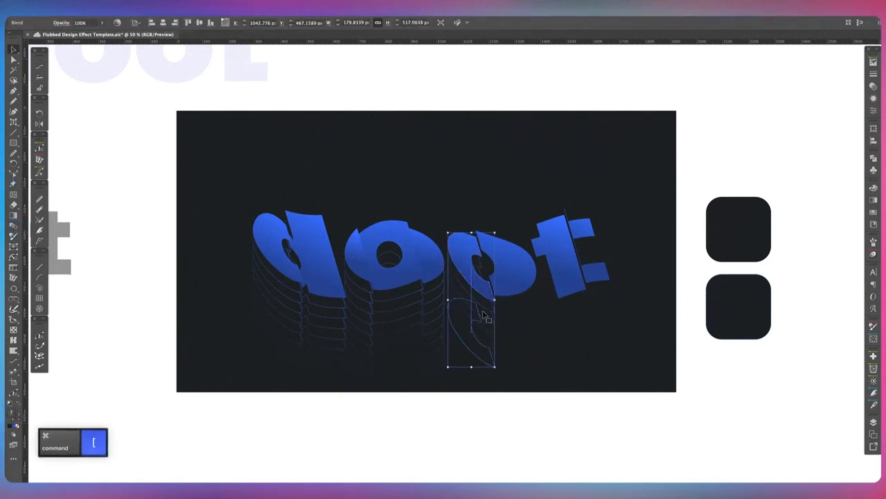
# Make a dark-filled in-place copy of the second o's right piece and move it down below the word.
pyautogui.click(516, 275)
pyautogui.press('super+c')
pyautogui.press('super+f')
pyautogui.press('i')
pyautogui.click(724, 304)
pyautogui.press('v')
pyautogui.moveTo(509, 265); pyautogui.dragTo(524, 356)
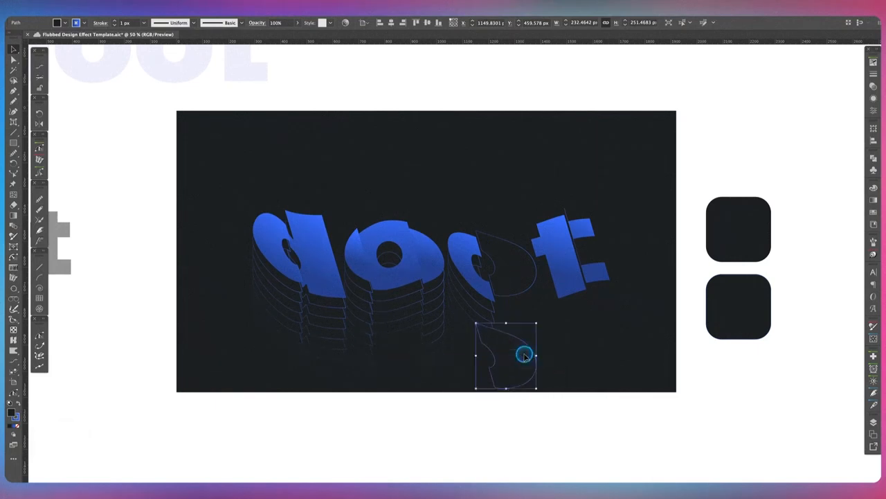
# Blend the second o's right piece copies and send the blend backward.
pyautogui.moveTo(11, 413); pyautogui.dragTo(18, 418)
pyautogui.click(512, 269)
pyautogui.press('super+shift+bracketright')
pyautogui.keyDown('shift'); pyautogui.click(515, 358); pyautogui.keyUp('shift')
pyautogui.click(14, 225)
pyautogui.click(524, 275)
pyautogui.click(525, 365)
pyautogui.press('v')
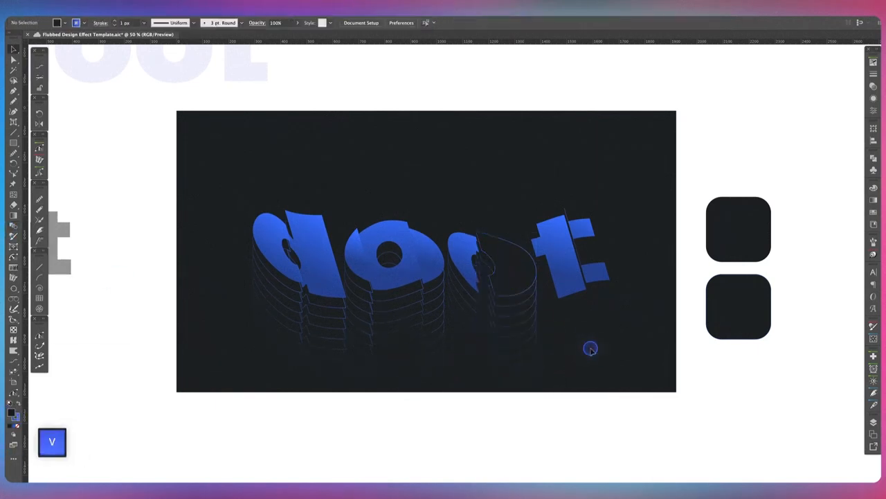
pyautogui.click(524, 284)
pyautogui.press('super+bracketleft')
pyautogui.click(617, 326)
# Make a dark-filled in-place copy of the t's left piece and move it down below the word.
pyautogui.click(567, 283)
pyautogui.press('super+c')
pyautogui.press('super+f')
pyautogui.press('i')
pyautogui.click(725, 306)
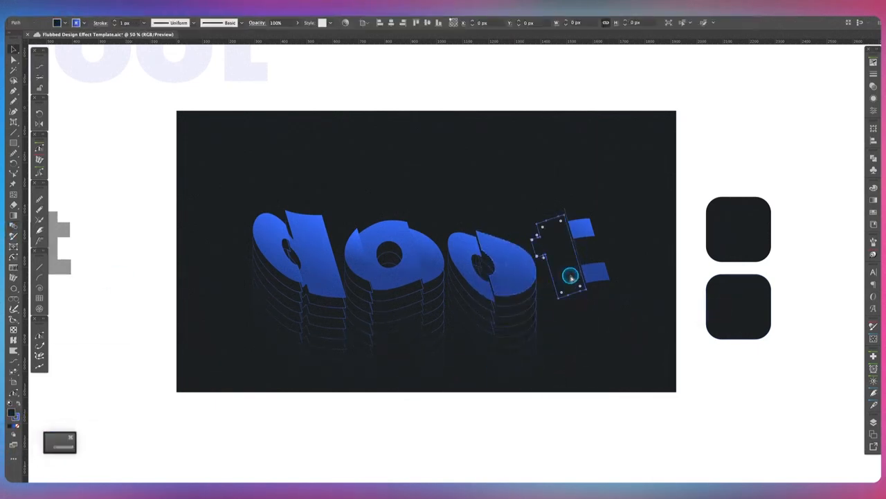
pyautogui.moveTo(569, 277); pyautogui.dragTo(576, 328)
# Blend the t's left piece copies and send the blend backward.
pyautogui.click(548, 256)
pyautogui.keyDown('shift'); pyautogui.click(554, 332); pyautogui.keyUp('shift')
pyautogui.click(14, 226)
pyautogui.click(556, 242)
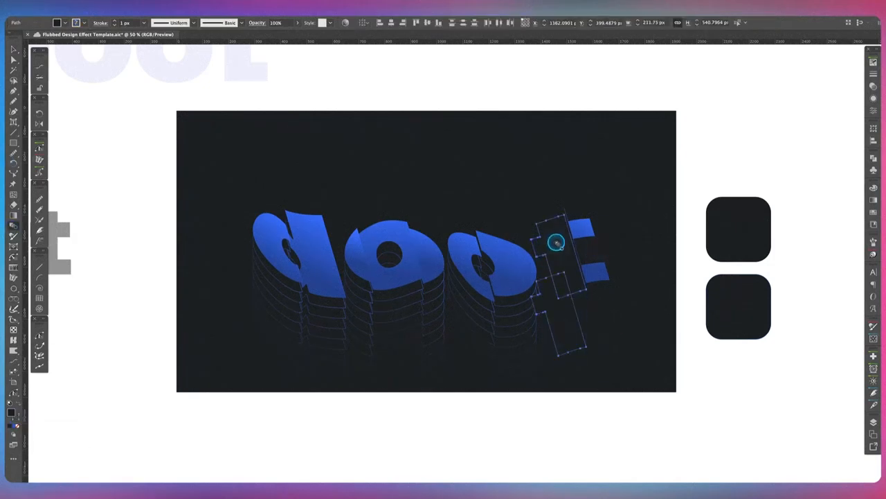
pyautogui.click(564, 324)
pyautogui.press('v')
pyautogui.click(578, 321)
pyautogui.press('super+bracketleft')
pyautogui.click(656, 324)
# Make a dark-filled copy of the t's right piece below the word and restore the original piece's fill.
pyautogui.click(603, 278)
pyautogui.press('super+shift+bracketright')
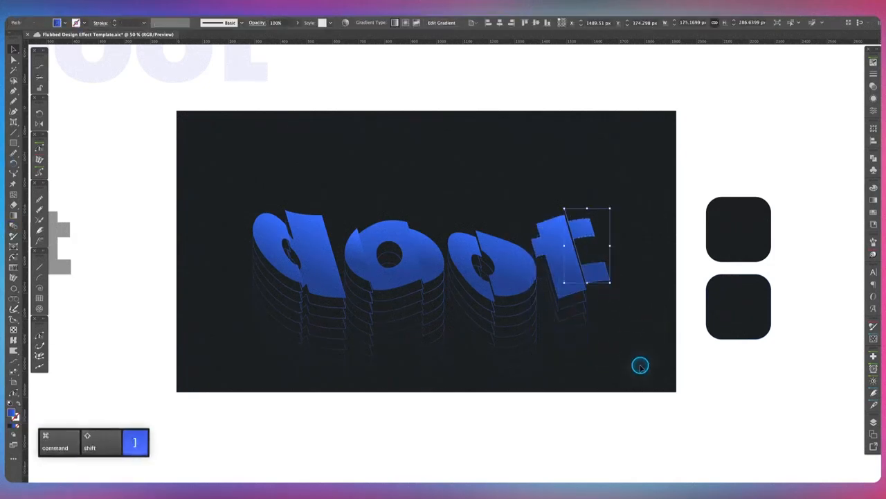
pyautogui.press('i')
pyautogui.click(726, 306)
pyautogui.press('v')
pyautogui.moveTo(602, 269)
pyautogui.mouseDown()
pyautogui.moveTo(622, 360)
pyautogui.moveTo(623, 347)
pyautogui.mouseUp()
pyautogui.press('i')
pyautogui.click(723, 248)
pyautogui.press('v')
pyautogui.click(601, 270)
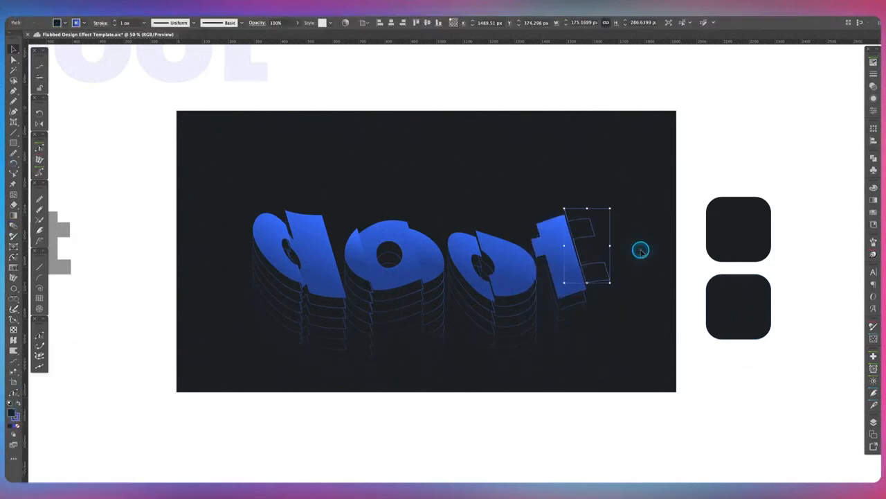
# Blend the t's right piece copies and send the blend backward.
pyautogui.press('super+shift+bracketright')
pyautogui.keyDown('shift'); pyautogui.click(588, 321); pyautogui.keyUp('shift')
pyautogui.press('w')
pyautogui.click(583, 327)
pyautogui.press('v')
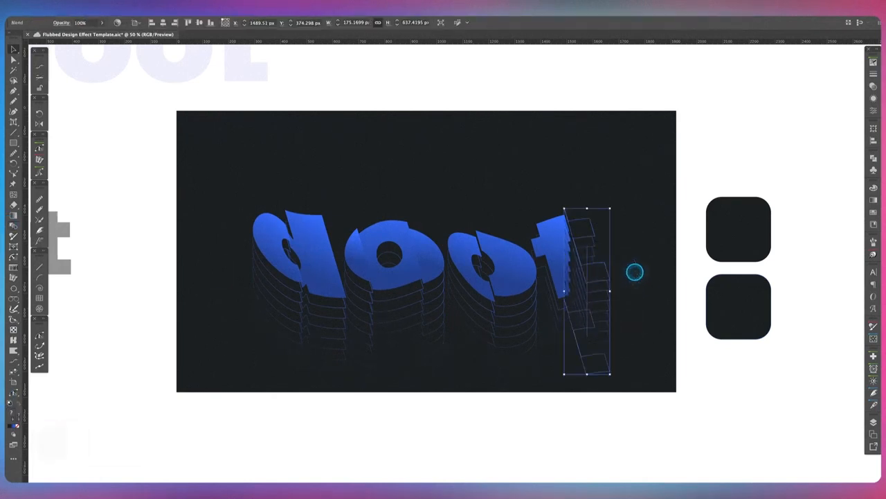
pyautogui.press('super+bracketleft')
pyautogui.click(644, 272)
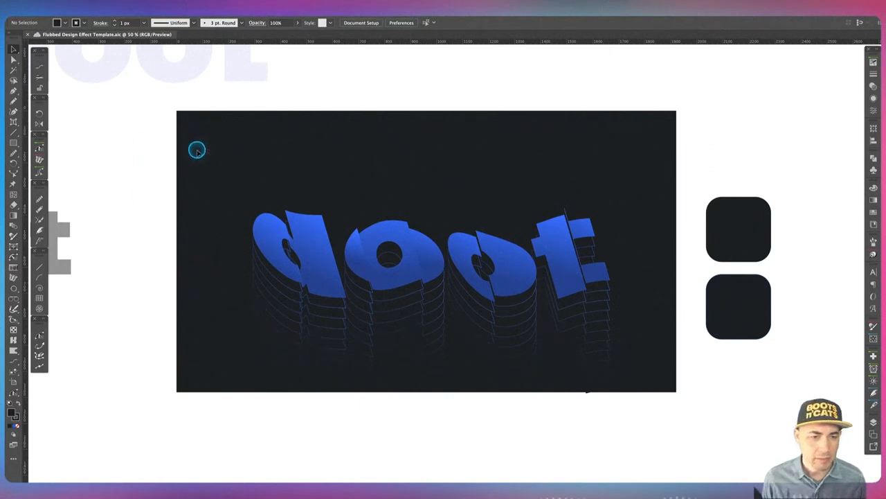
# Select all the lettering and blends and nudge them upward.
pyautogui.moveTo(201, 158); pyautogui.dragTo(650, 380)
pyautogui.hotkey('shift', 'Up')
pyautogui.hotkey('shift', 'Up')
pyautogui.hotkey('shift', 'Up')
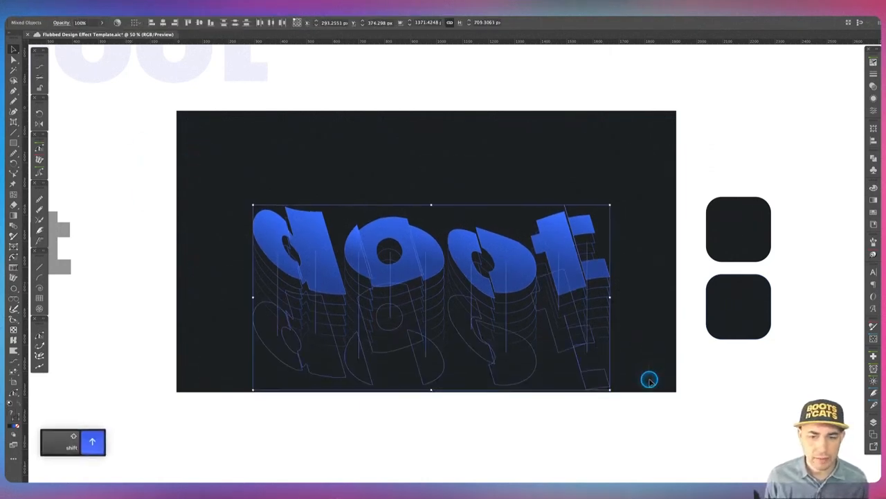
pyautogui.hotkey('shift', 'Up')
pyautogui.hotkey('shift', 'Up')
pyautogui.hotkey('shift', 'Up')
pyautogui.hotkey('shift', 'Up')
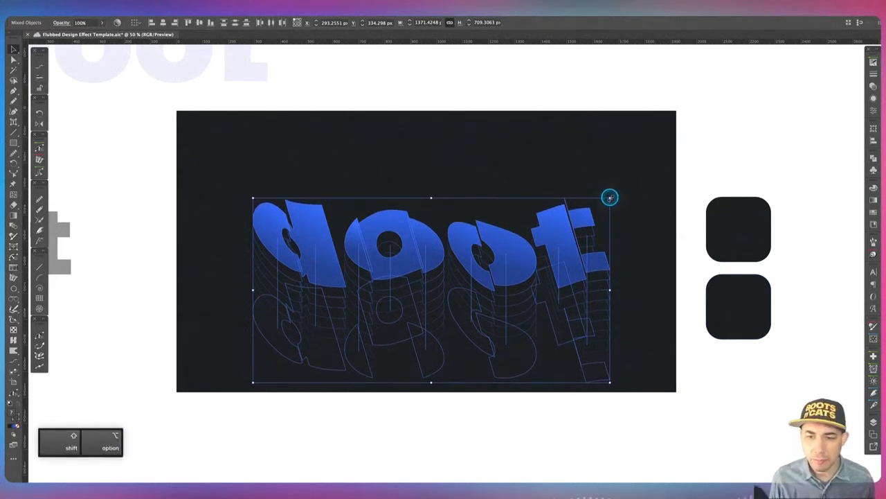
# Scale the lettering up slightly from its center and nudge it into position.
pyautogui.moveTo(610, 198); pyautogui.dragTo(625, 183)
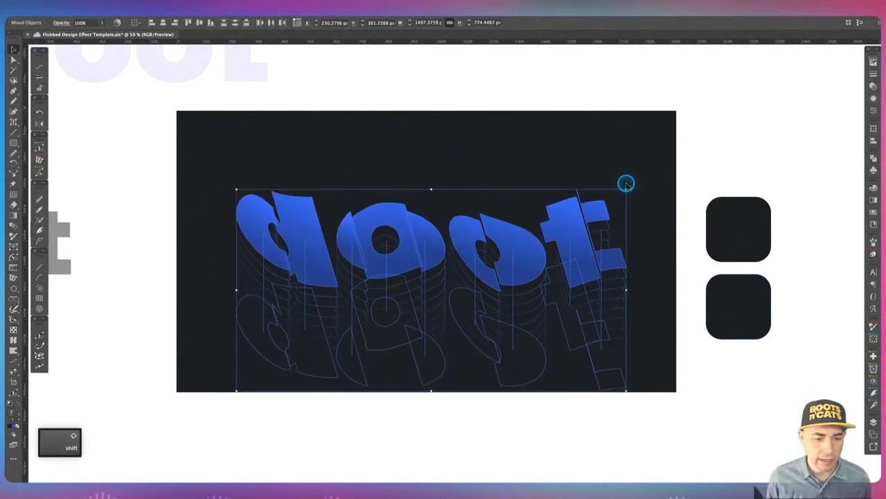
pyautogui.hotkey('shift', 'Up')
pyautogui.hotkey('shift', 'Up')
pyautogui.hotkey('shift', 'Down')
pyautogui.hotkey('shift', 'Down')
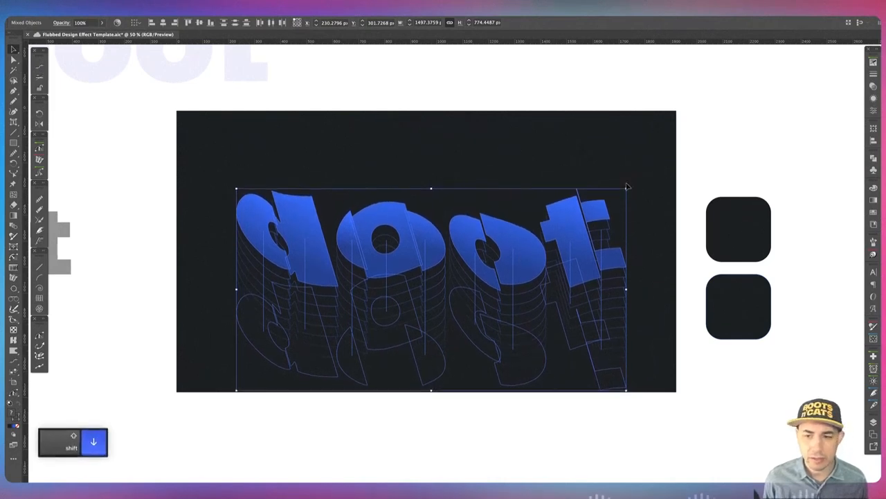
pyautogui.hotkey('shift', 'Down')
pyautogui.hotkey('shift', 'Left')
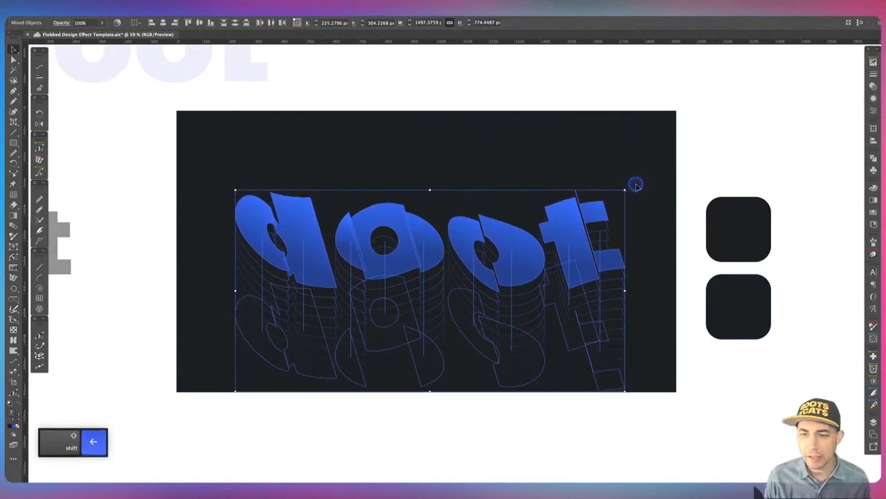
pyautogui.click(636, 185)
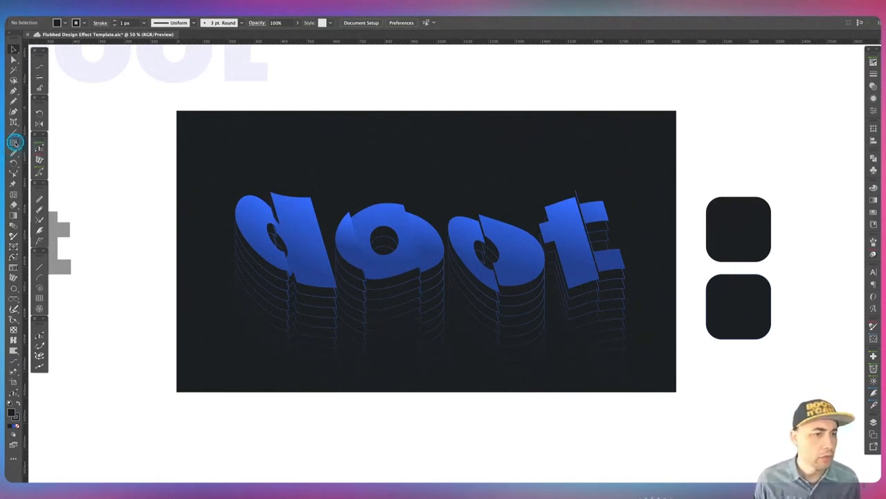
# Draw a rectangle covering the whole 1920 by 1080 px artboard.
pyautogui.click(14, 142)
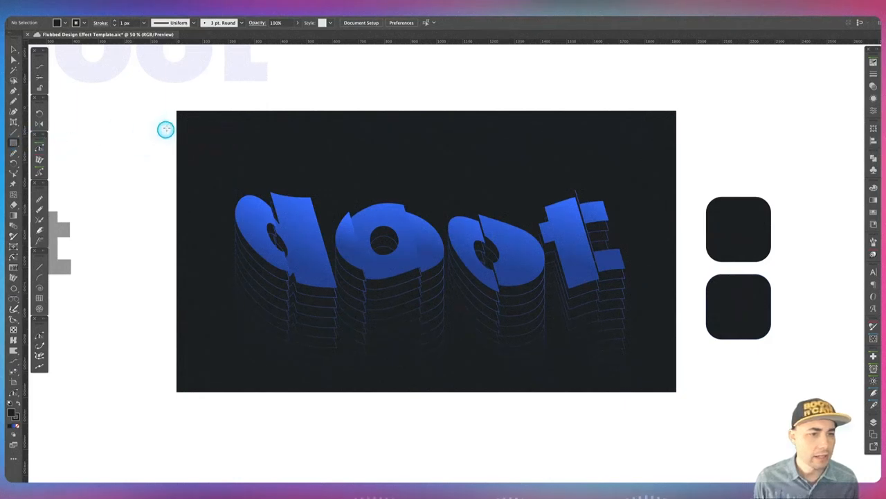
pyautogui.moveTo(177, 111); pyautogui.dragTo(674, 391)
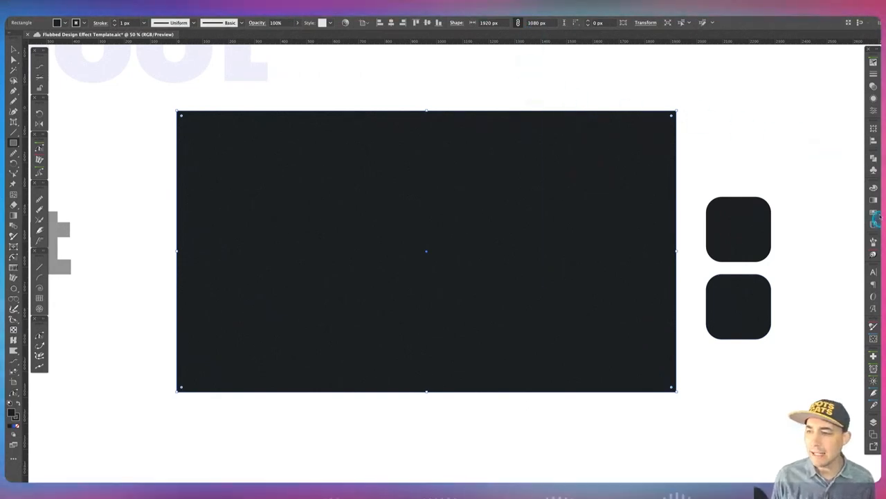
# Remove the rectangle's stroke and give it a radial gradient fill.
pyautogui.click(873, 200)
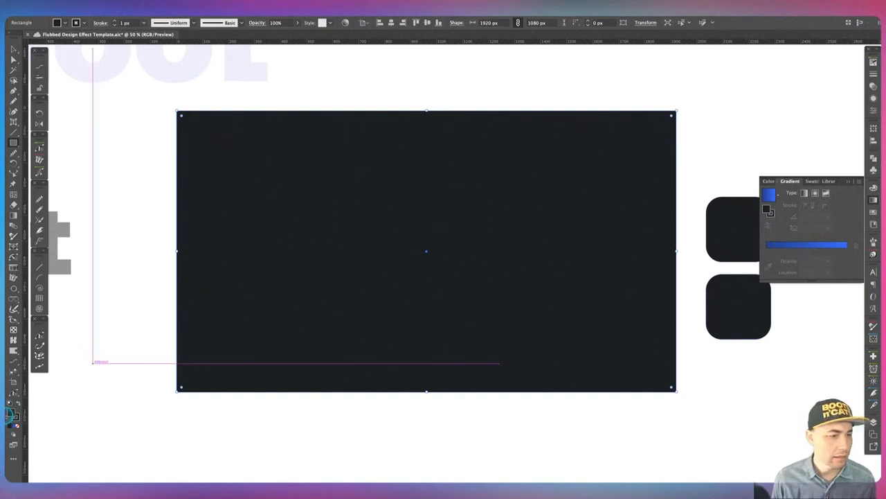
pyautogui.click(17, 416)
pyautogui.click(16, 426)
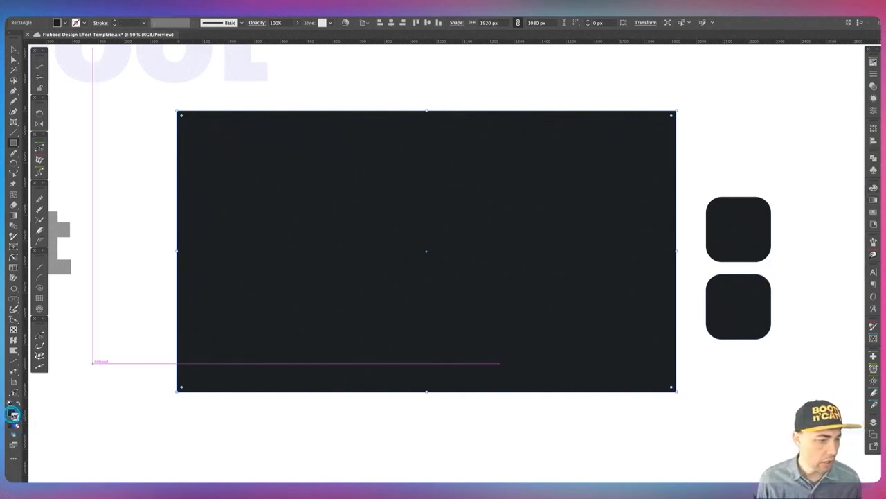
pyautogui.click(12, 412)
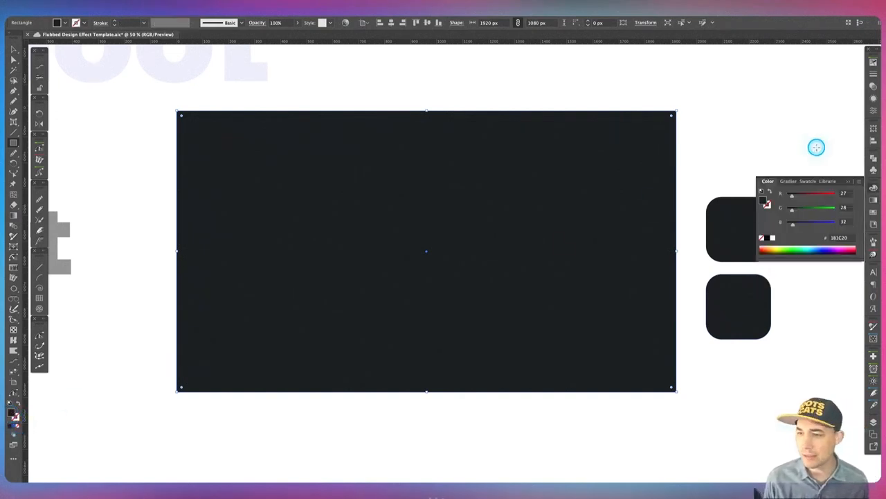
pyautogui.click(873, 199)
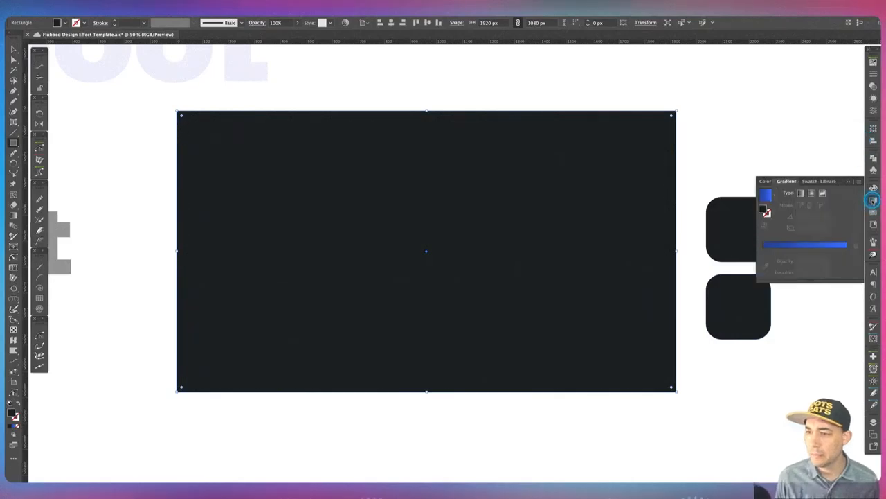
pyautogui.click(812, 193)
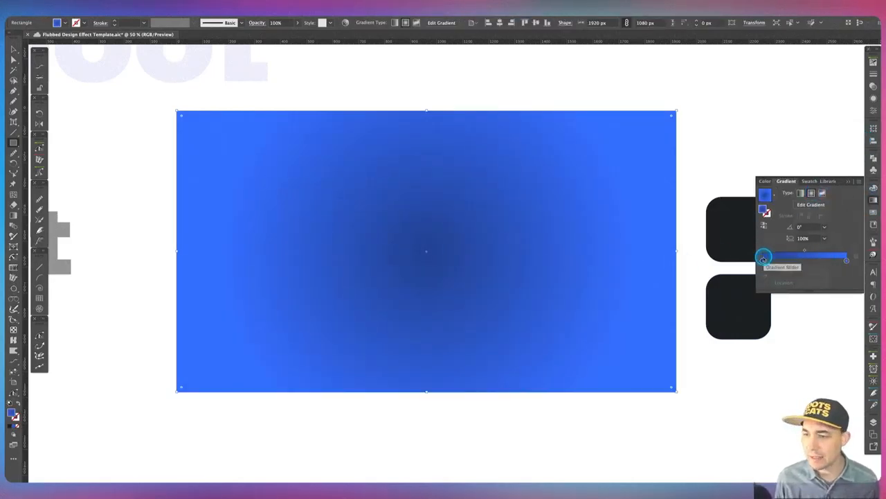
# Convert the left gradient stop to grayscale and set it to about 14% black.
pyautogui.click(762, 261)
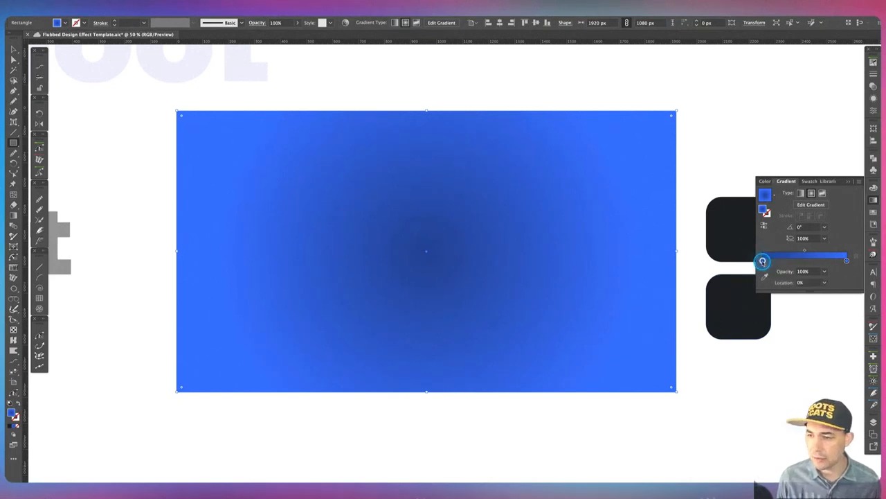
pyautogui.doubleClick(762, 261)
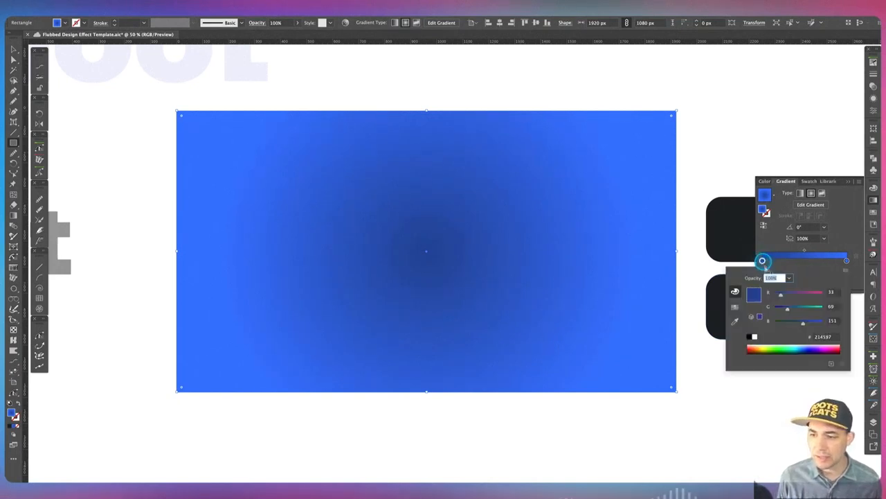
pyautogui.click(844, 270)
pyautogui.click(820, 276)
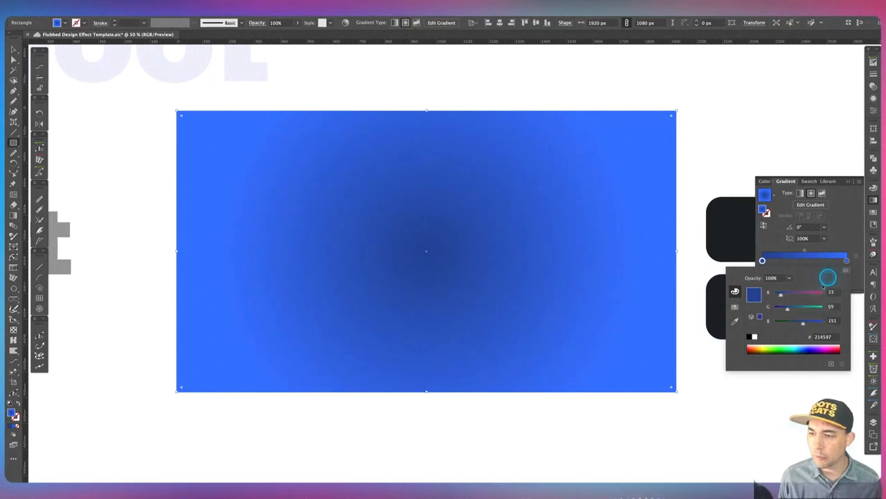
pyautogui.moveTo(791, 308); pyautogui.dragTo(790, 294)
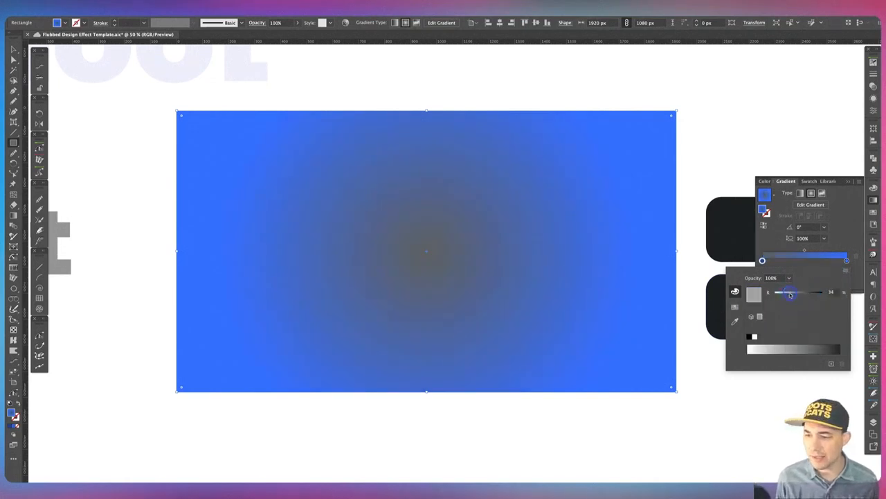
pyautogui.click(844, 239)
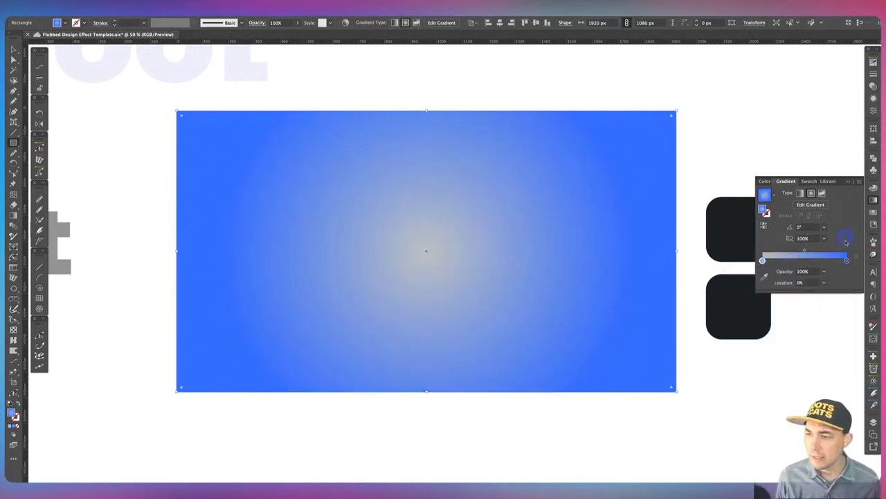
# Convert the right gradient stop to grayscale and darken it to about 61% black.
pyautogui.doubleClick(846, 259)
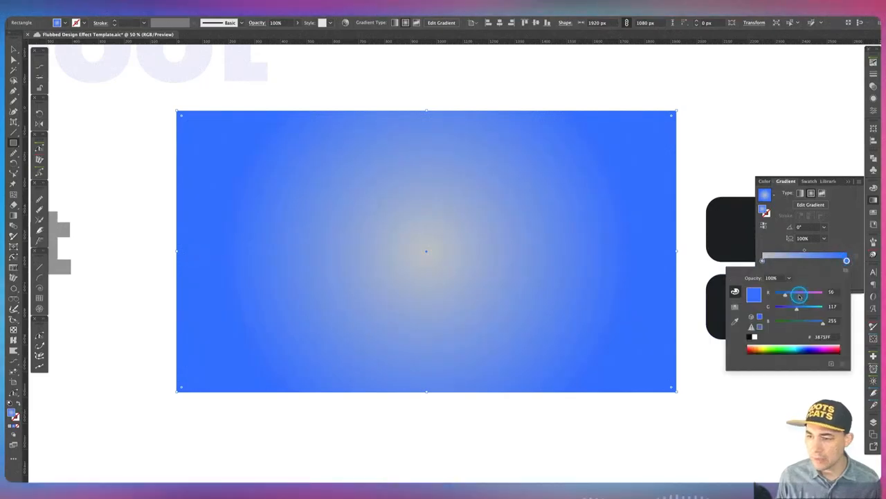
pyautogui.click(845, 270)
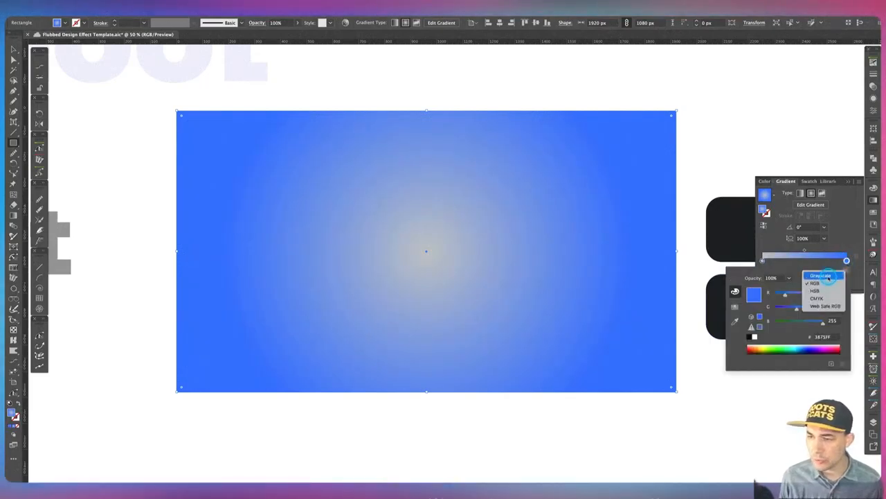
pyautogui.click(805, 290)
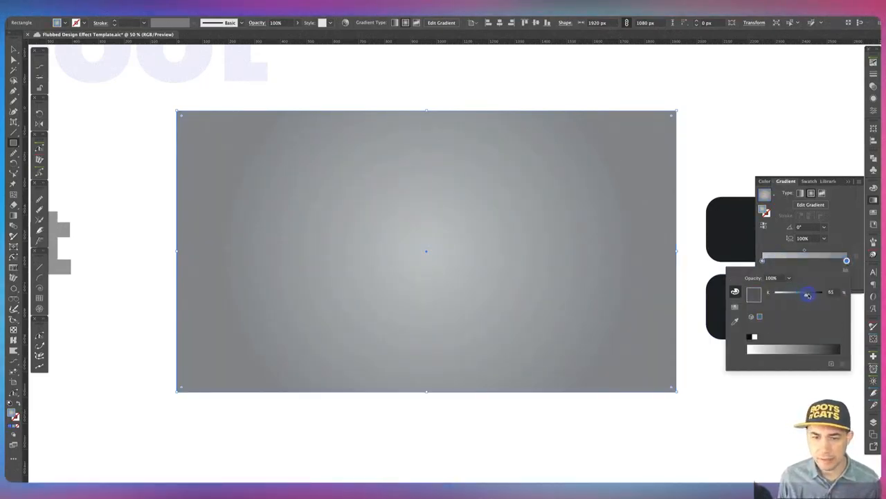
pyautogui.moveTo(807, 295); pyautogui.dragTo(809, 291)
pyautogui.click(690, 175)
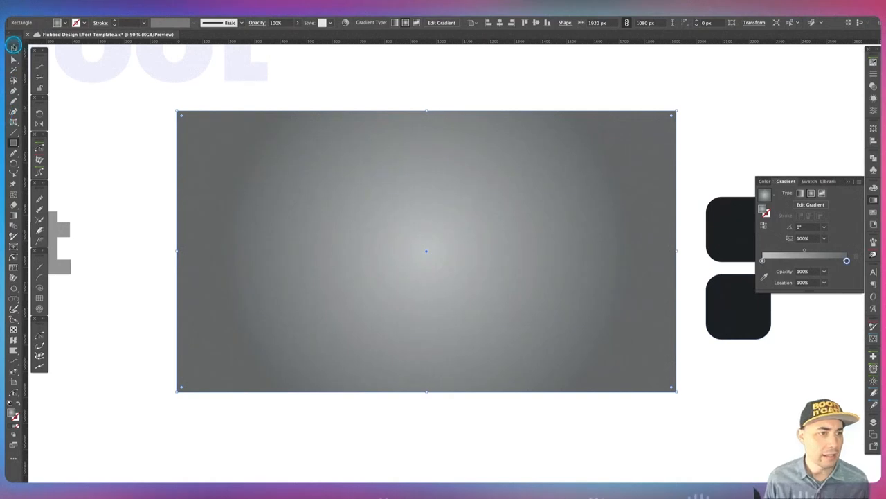
# Move the radial gradient's center up and to the right on the background rectangle.
pyautogui.click(13, 48)
pyautogui.click(121, 153)
pyautogui.click(274, 196)
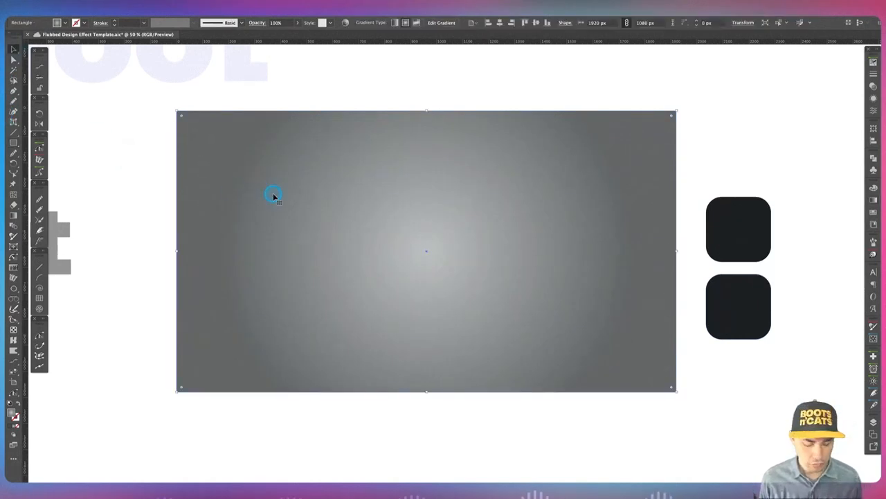
pyautogui.press('g')
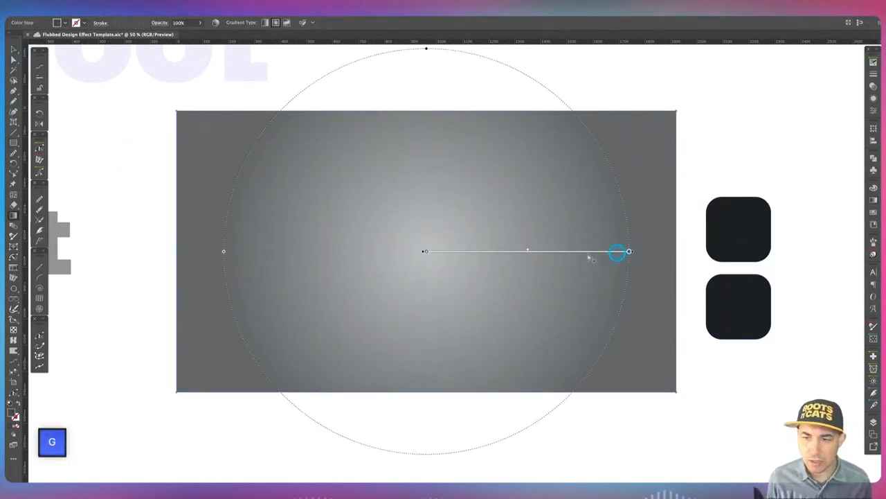
pyautogui.moveTo(439, 251)
pyautogui.mouseDown()
pyautogui.moveTo(431, 251)
pyautogui.moveTo(492, 234)
pyautogui.moveTo(500, 212)
pyautogui.mouseUp()
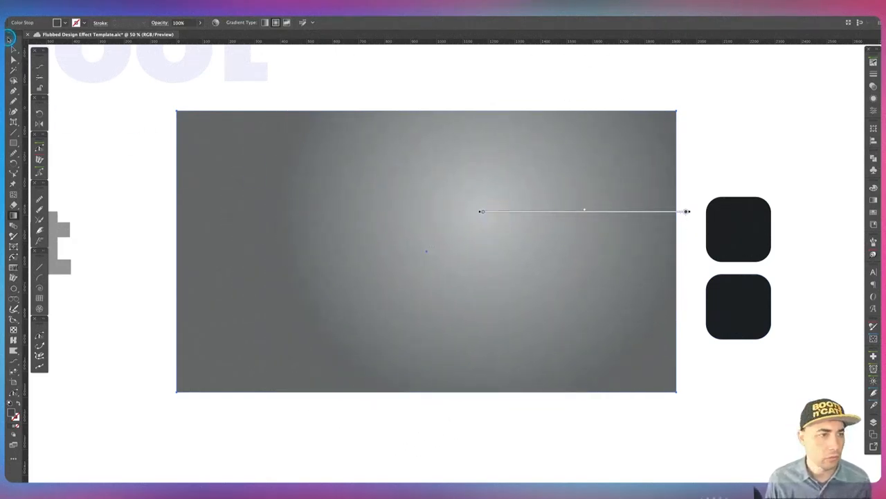
# Select the background rectangle and set its blend mode to Soft Light.
pyautogui.press('v')
pyautogui.click(99, 131)
pyautogui.click(372, 212)
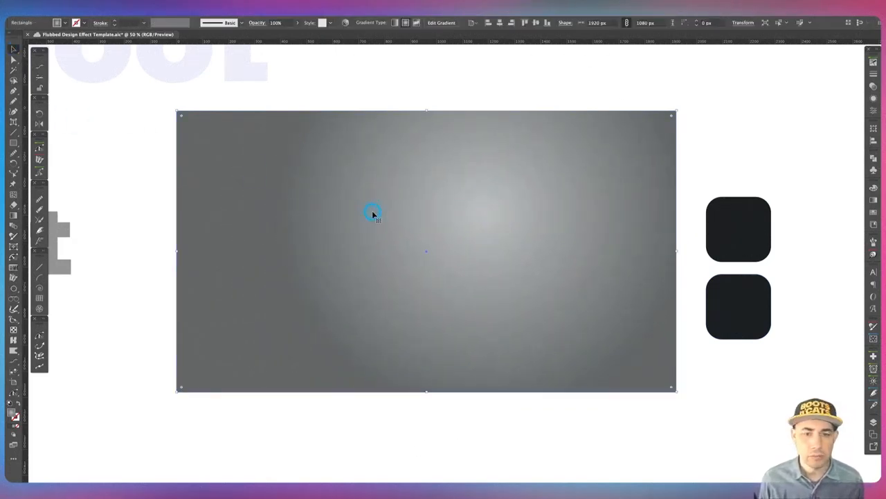
pyautogui.click(874, 86)
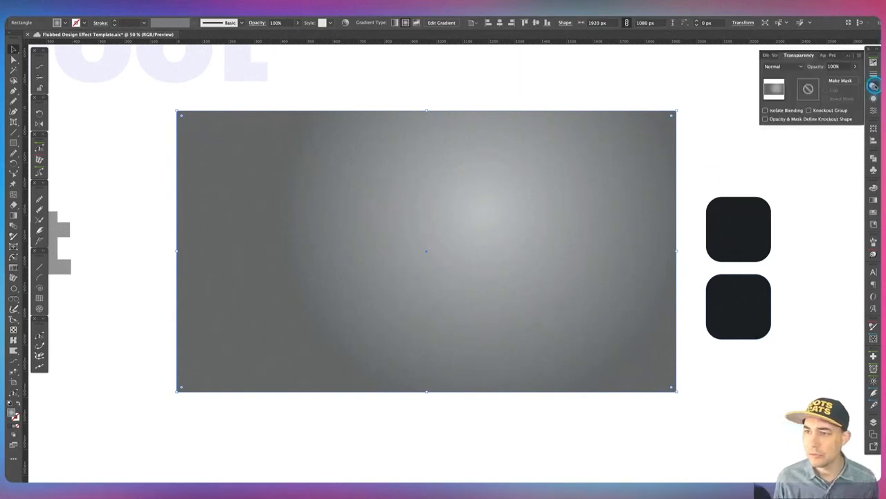
pyautogui.click(785, 67)
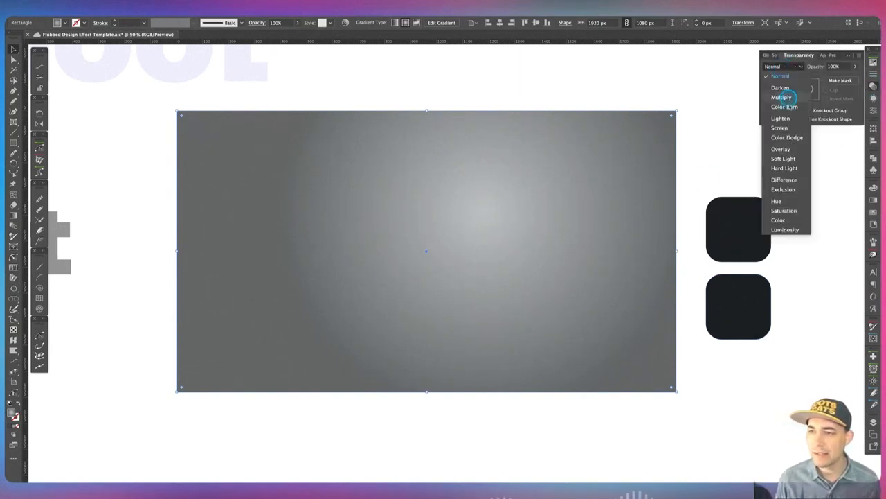
pyautogui.click(783, 159)
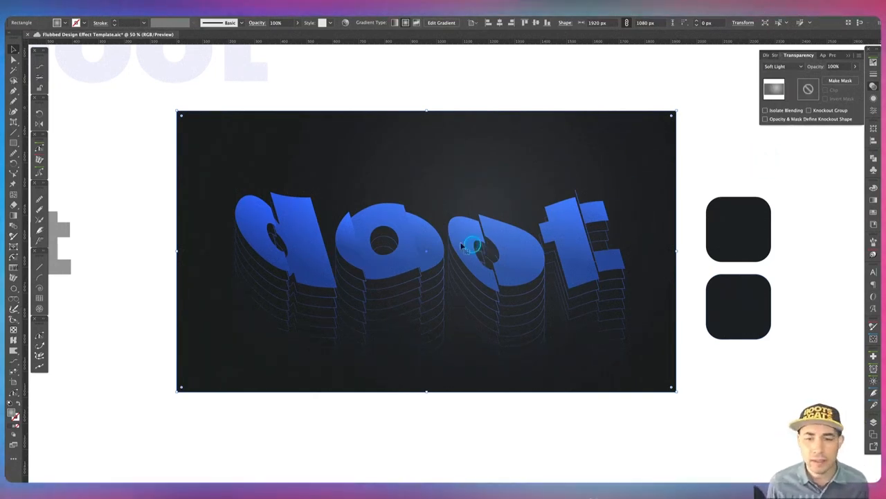
# Apply the Film Grain effect to the rectangle, lowering the intensity and adjusting the highlight area.
pyautogui.hotkey('alt', 'Tab')
pyautogui.moveTo(470, 267)
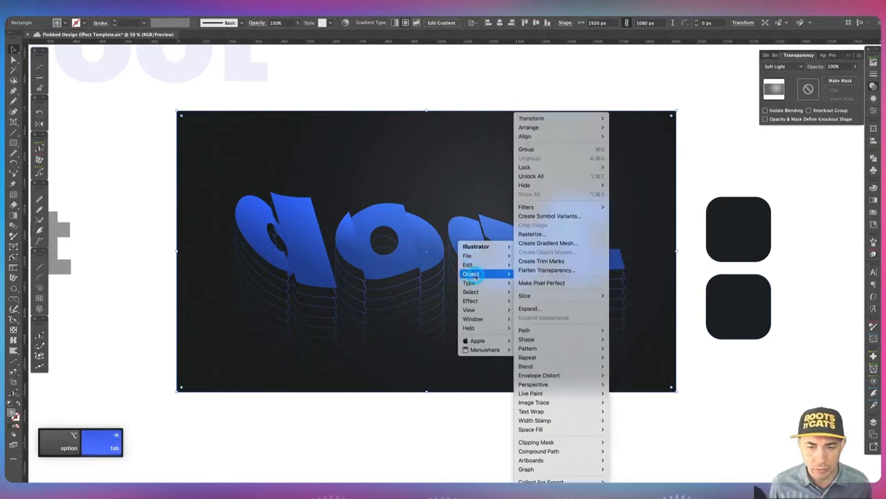
pyautogui.moveTo(477, 301)
pyautogui.moveTo(571, 344)
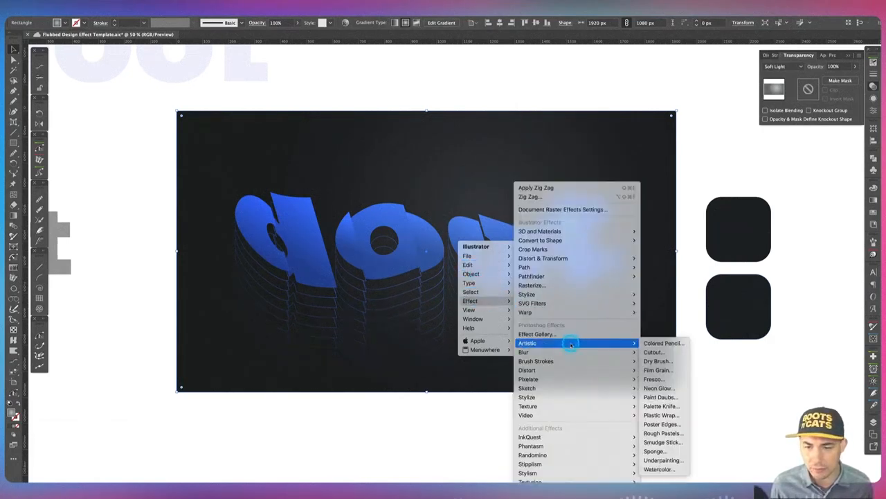
pyautogui.click(670, 369)
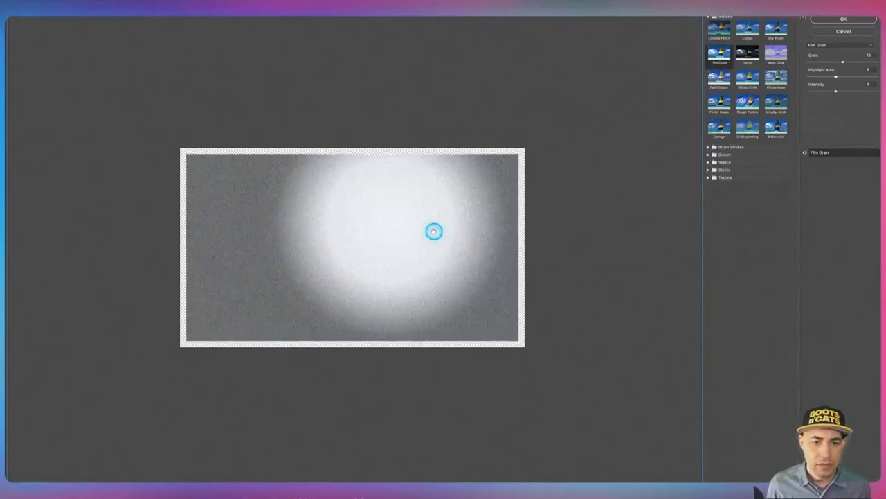
pyautogui.moveTo(835, 92); pyautogui.dragTo(825, 92)
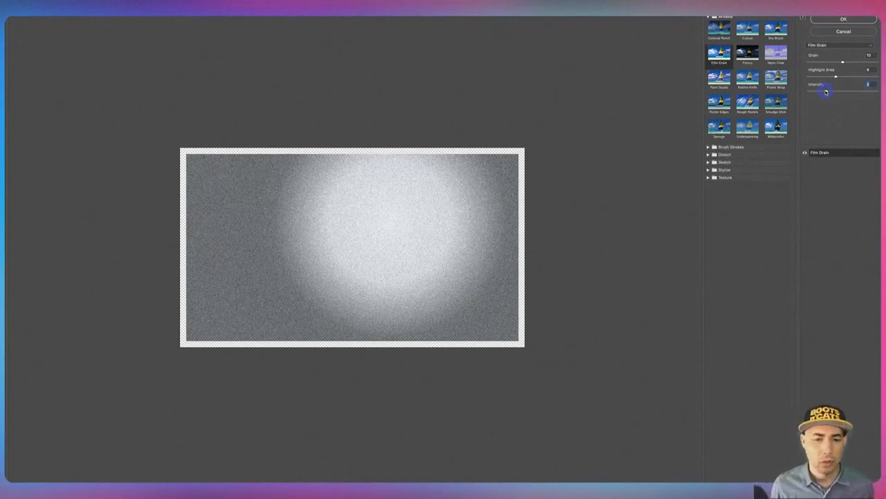
pyautogui.moveTo(837, 78)
pyautogui.mouseDown()
pyautogui.moveTo(844, 78)
pyautogui.moveTo(826, 78)
pyautogui.moveTo(838, 76)
pyautogui.mouseUp()
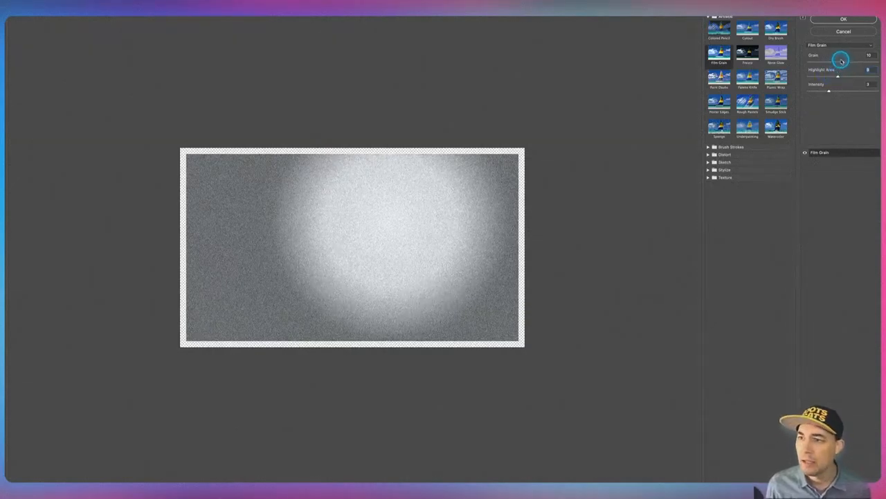
pyautogui.click(843, 63)
pyautogui.click(846, 21)
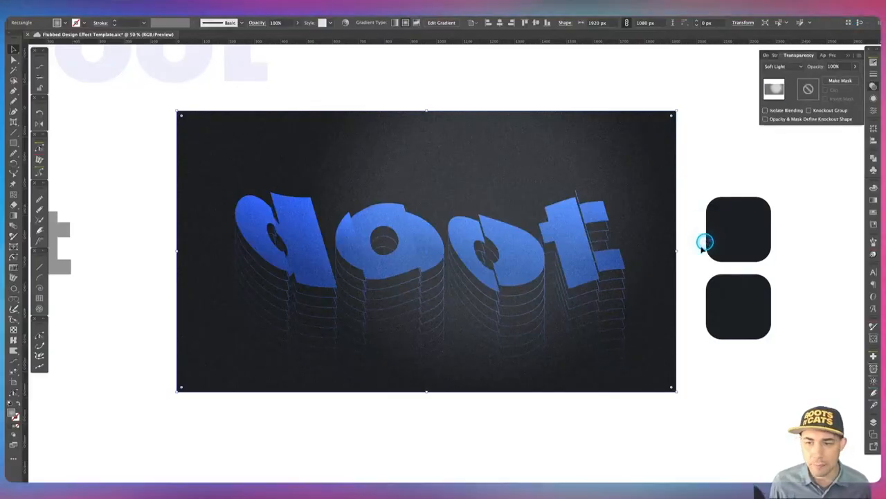
# Set the rectangle's opacity to 50%.
pyautogui.click(838, 66)
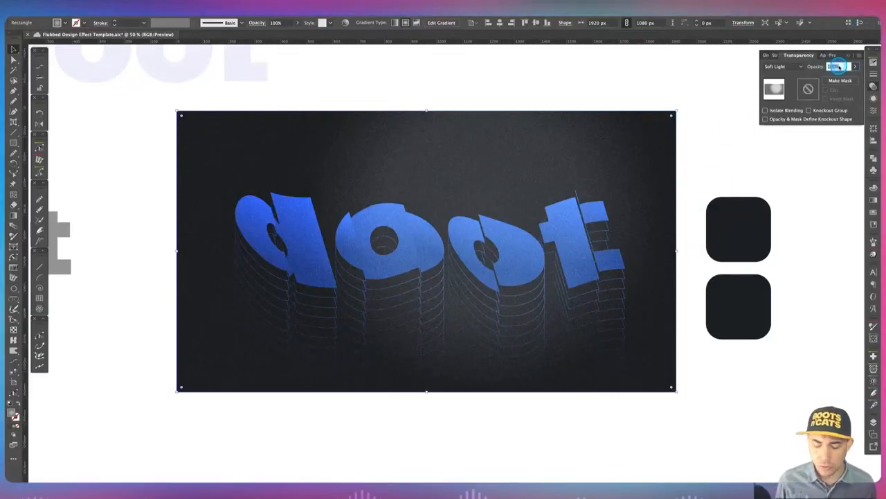
pyautogui.write('50')
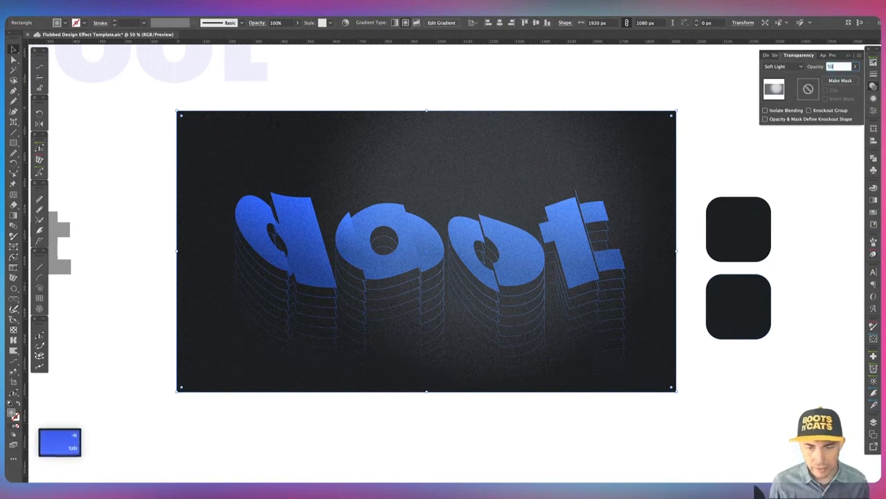
pyautogui.press('Tab')
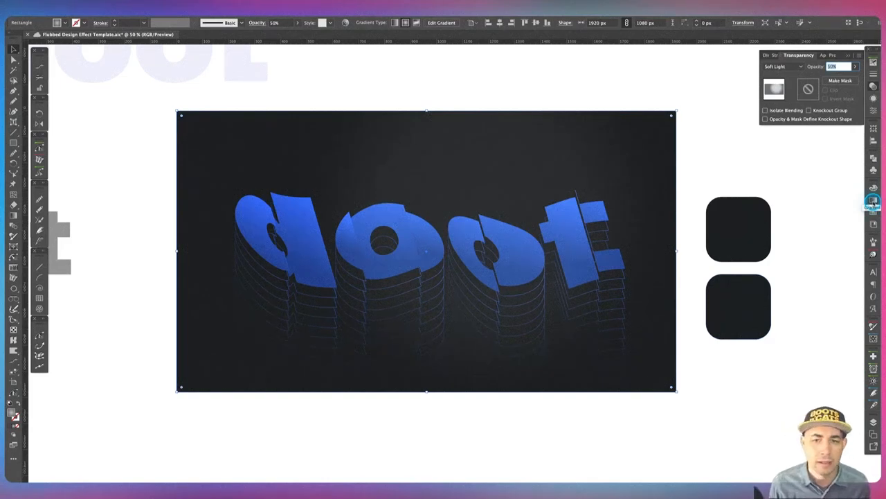
# Lighten the left gradient stop to about 12% black and inspect the right stop's color.
pyautogui.click(873, 201)
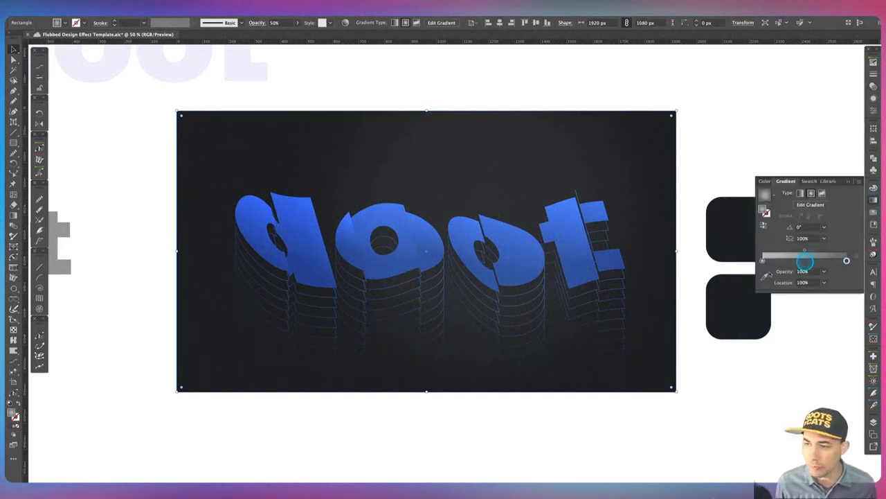
pyautogui.doubleClick(763, 261)
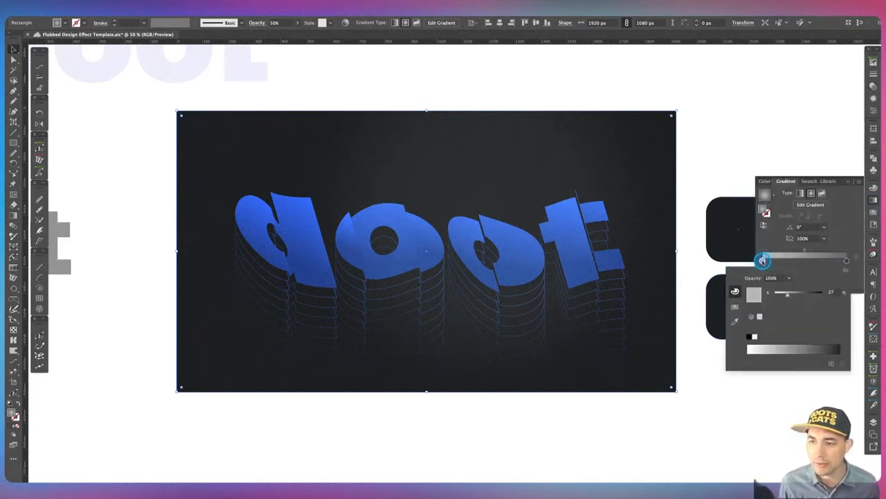
pyautogui.click(763, 261)
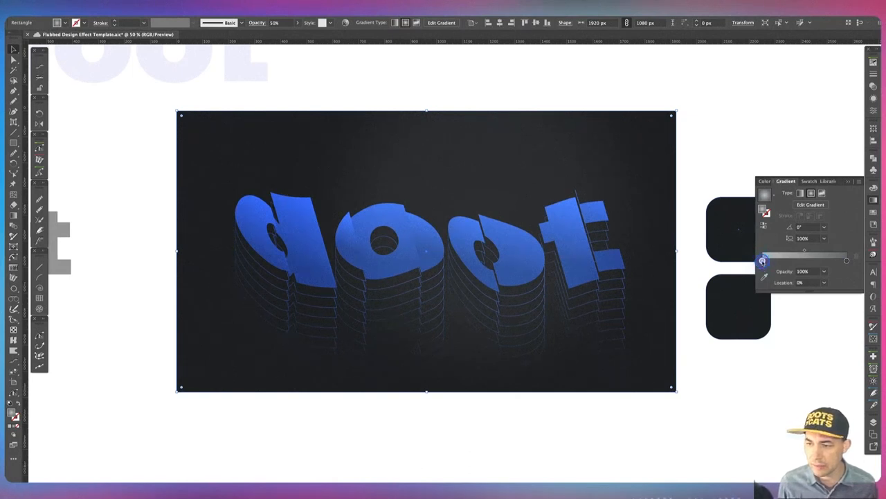
pyautogui.doubleClick(762, 261)
pyautogui.moveTo(788, 296); pyautogui.dragTo(781, 295)
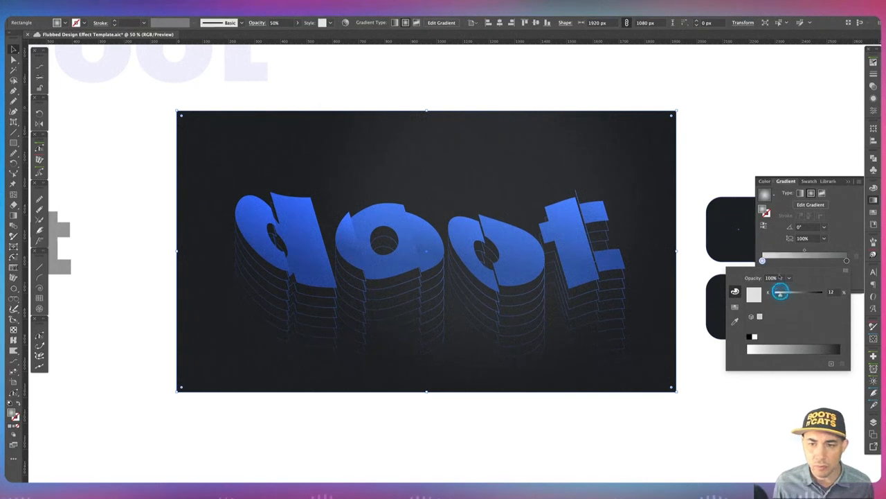
pyautogui.click(753, 147)
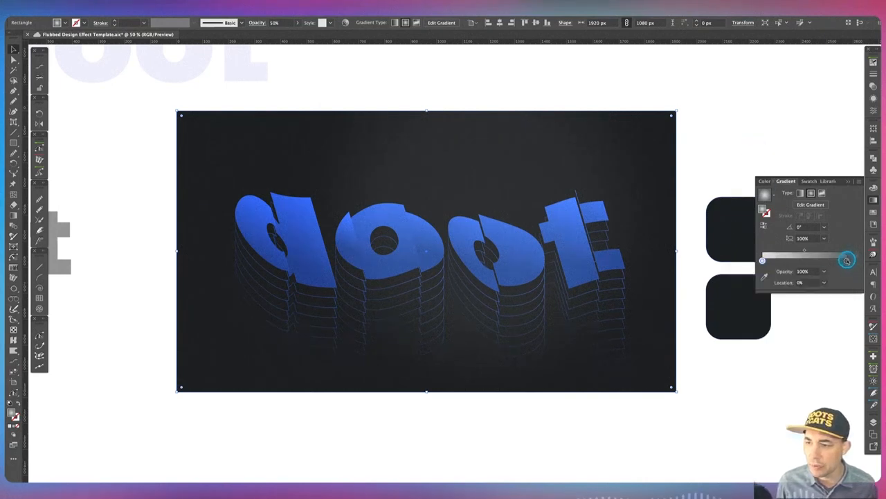
pyautogui.doubleClick(847, 259)
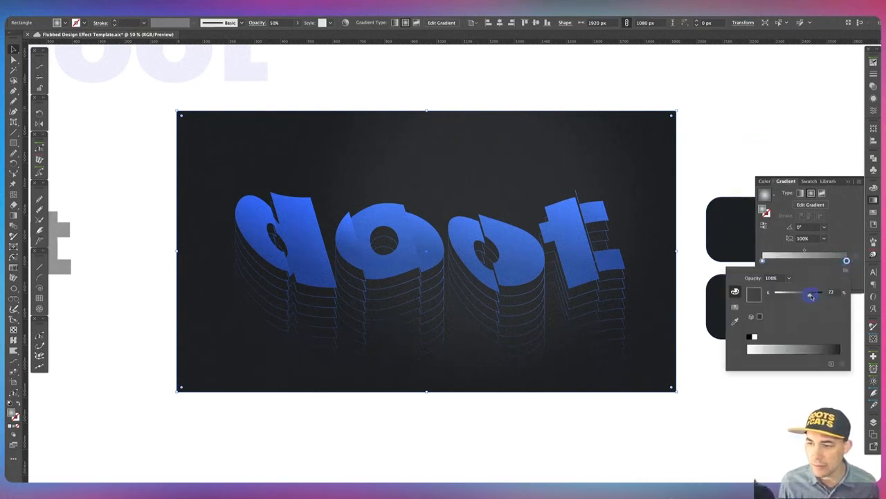
pyautogui.click(797, 156)
# Set the rectangle's opacity to 75%.
pyautogui.click(874, 87)
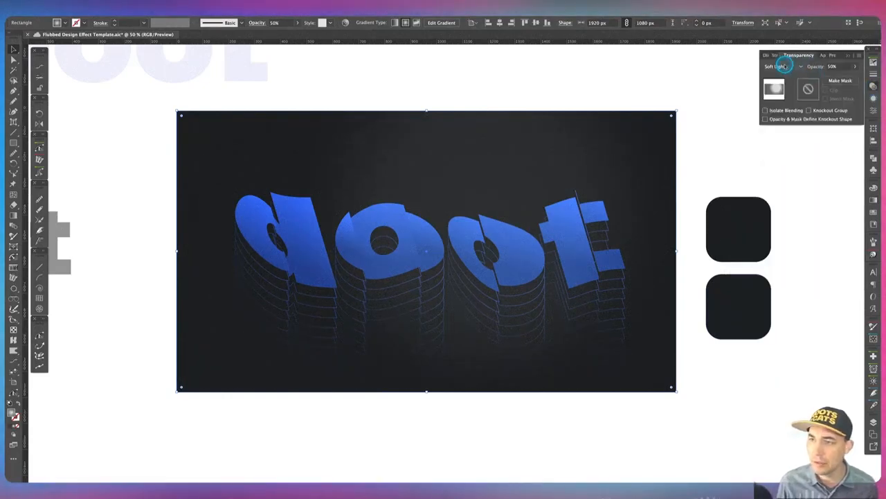
pyautogui.click(838, 65)
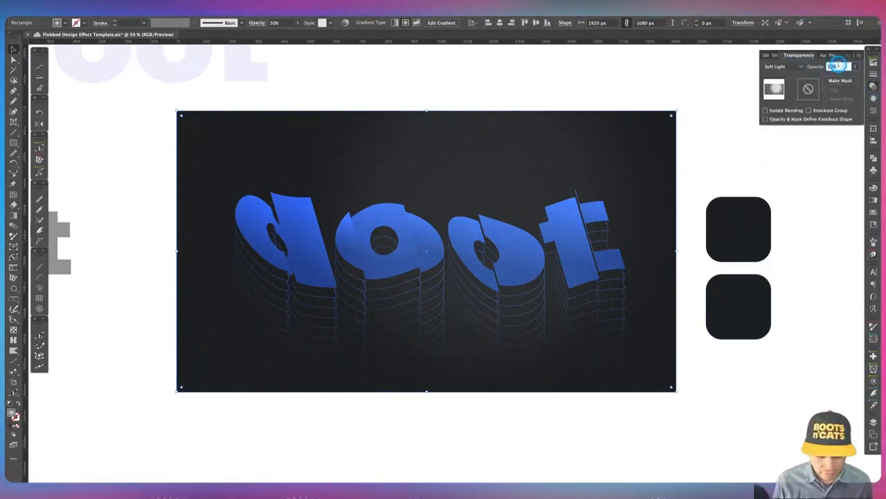
pyautogui.write('75')
pyautogui.press('Tab')
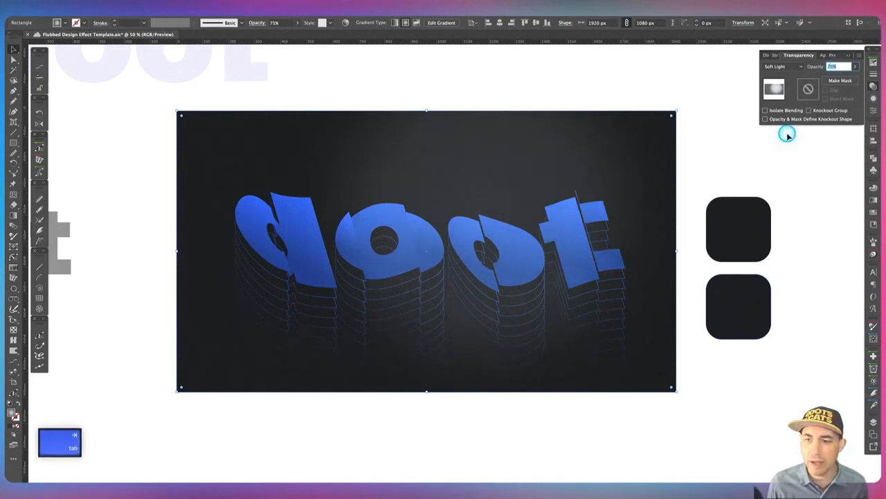
# Try the Hard Light blend mode on the rectangle with opacity at 15%.
pyautogui.click(786, 66)
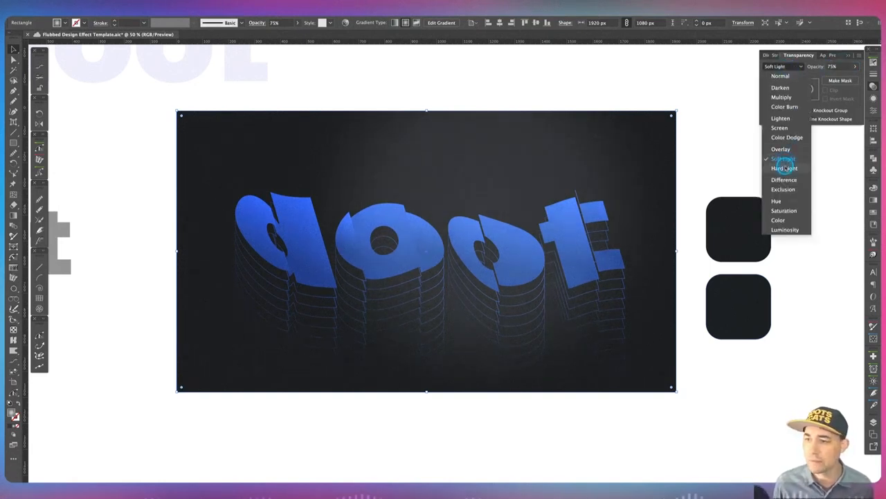
pyautogui.click(785, 168)
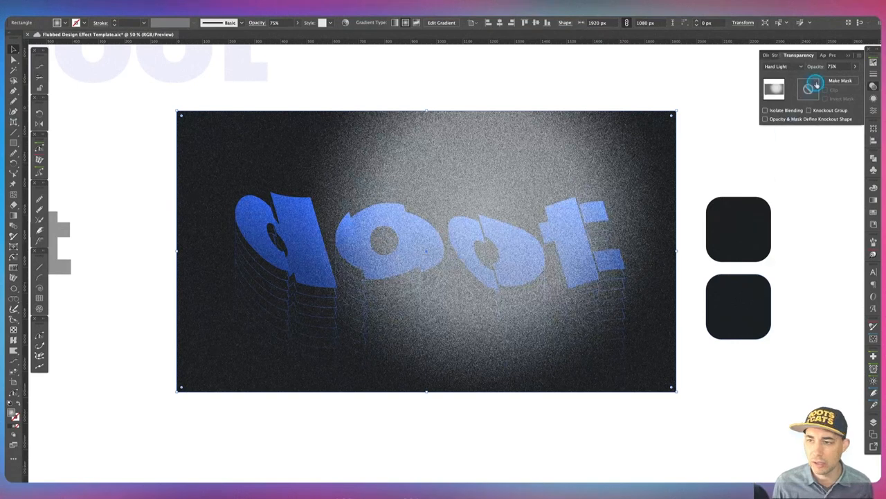
pyautogui.click(835, 66)
pyautogui.write('15')
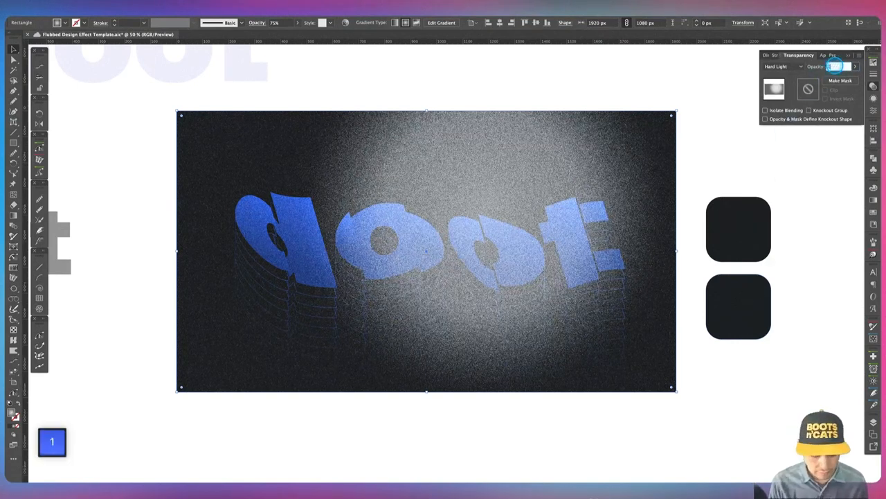
pyautogui.press('Tab')
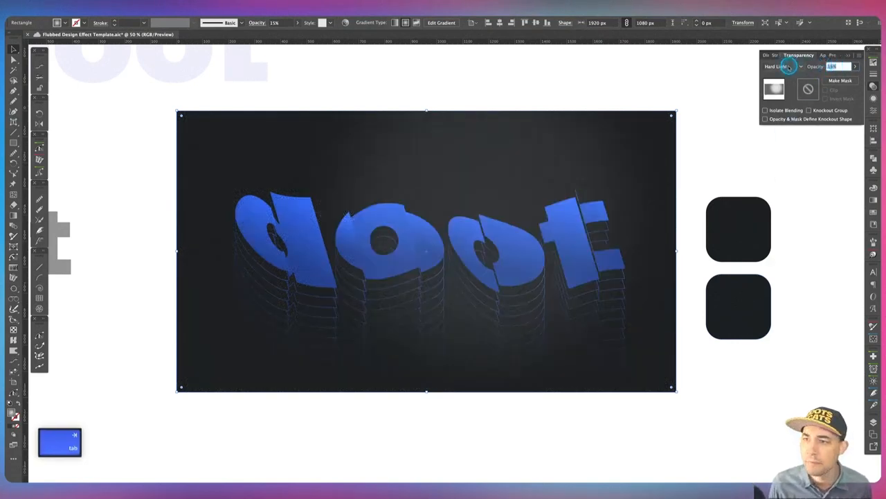
# Switch the rectangle's blend mode to Overlay and raise its opacity to 100%.
pyautogui.click(786, 65)
pyautogui.click(790, 149)
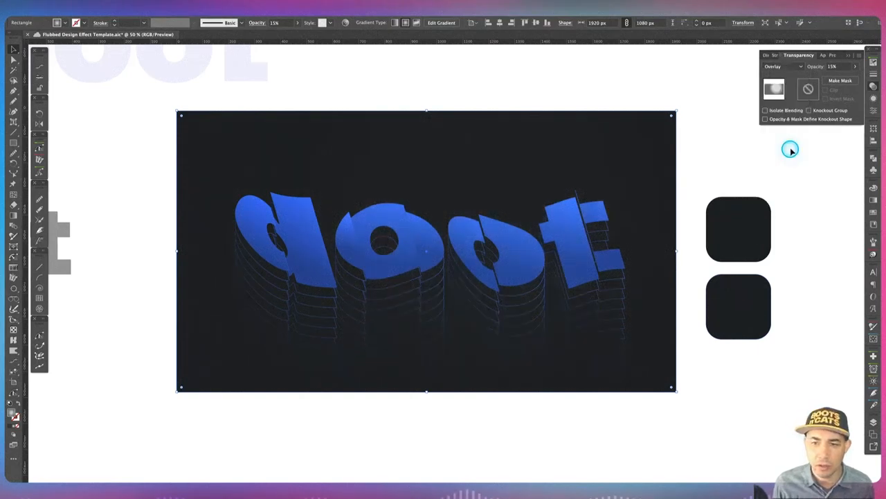
pyautogui.click(841, 67)
pyautogui.write('100')
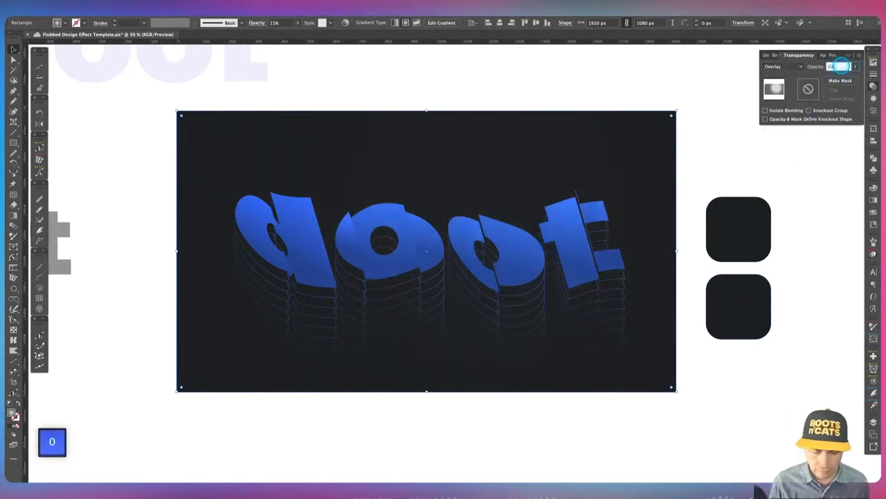
pyautogui.press('Tab')
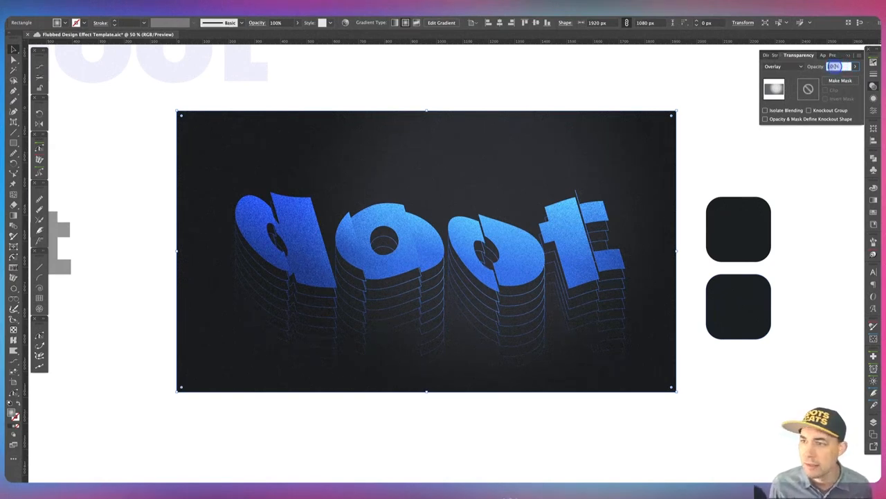
# Lower the rectangle's opacity to 75% and deselect it.
pyautogui.write('75')
pyautogui.press('Tab')
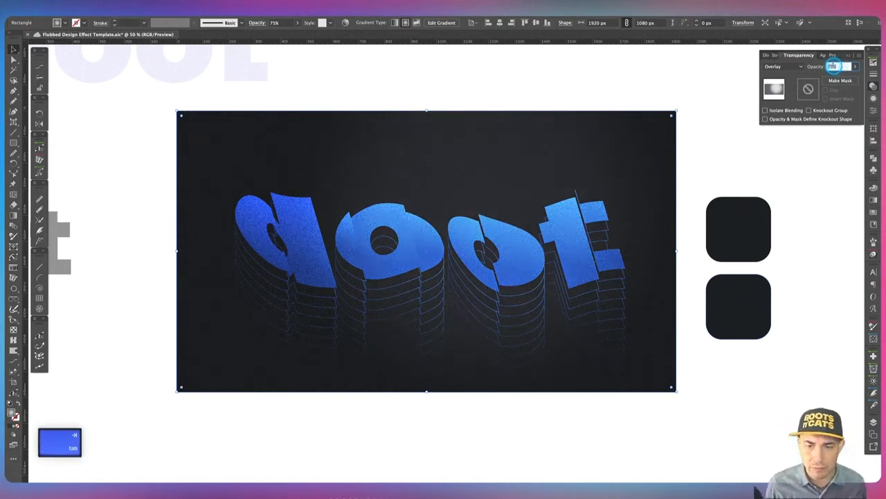
pyautogui.click(488, 432)
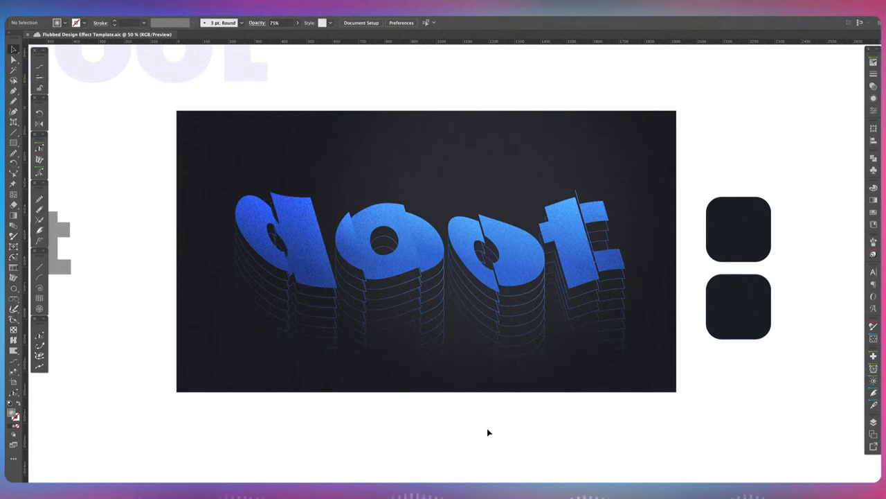